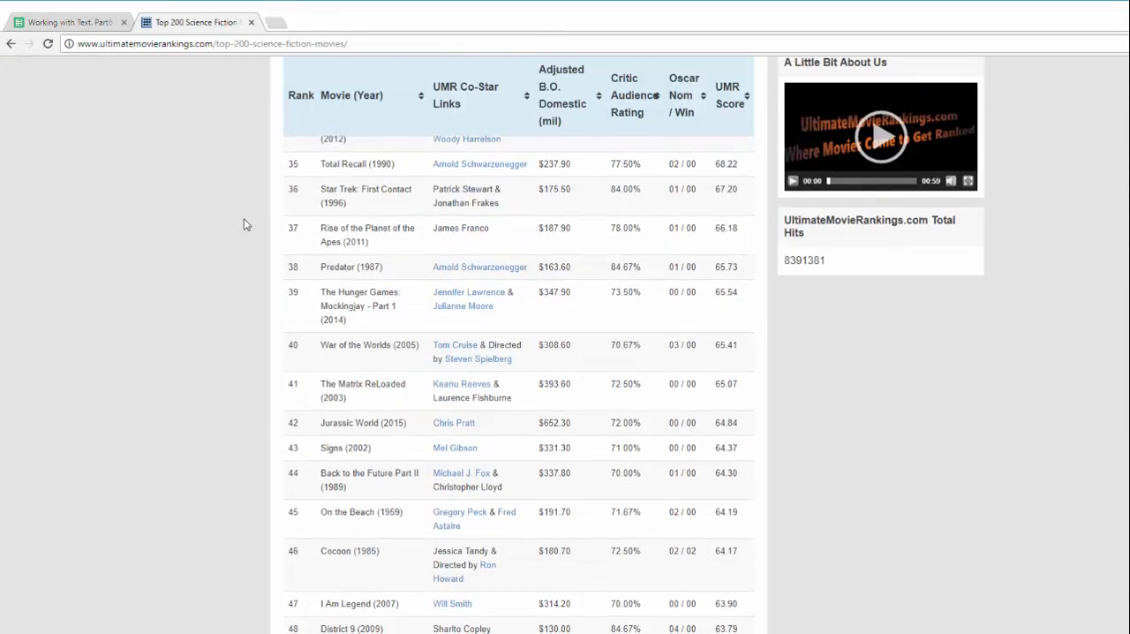
{"action": "scroll", "coordinate": [246, 224], "scroll_direction": "up", "scroll_amount": 2}
Review the movie table on the web page and inspect the URL argument of the IMPORTHTML formula in the spreadsheet's cell A3
{"action": "scroll", "coordinate": [244, 225], "scroll_direction": "down", "scroll_amount": 6}
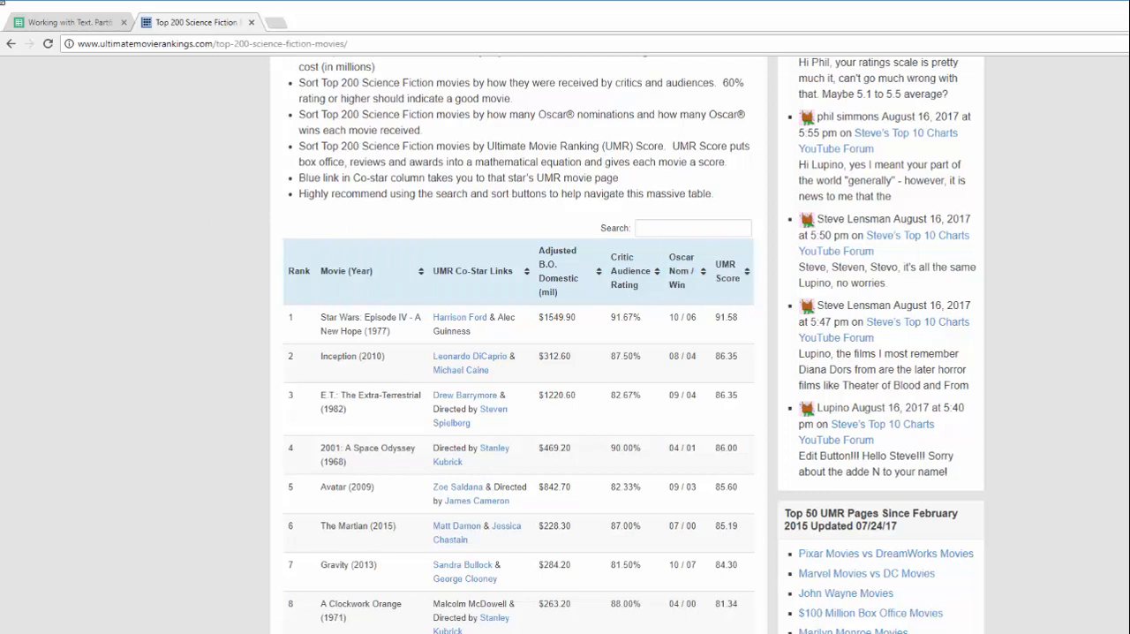
{"action": "left_click", "coordinate": [79, 22]}
{"action": "left_click", "coordinate": [48, 200]}
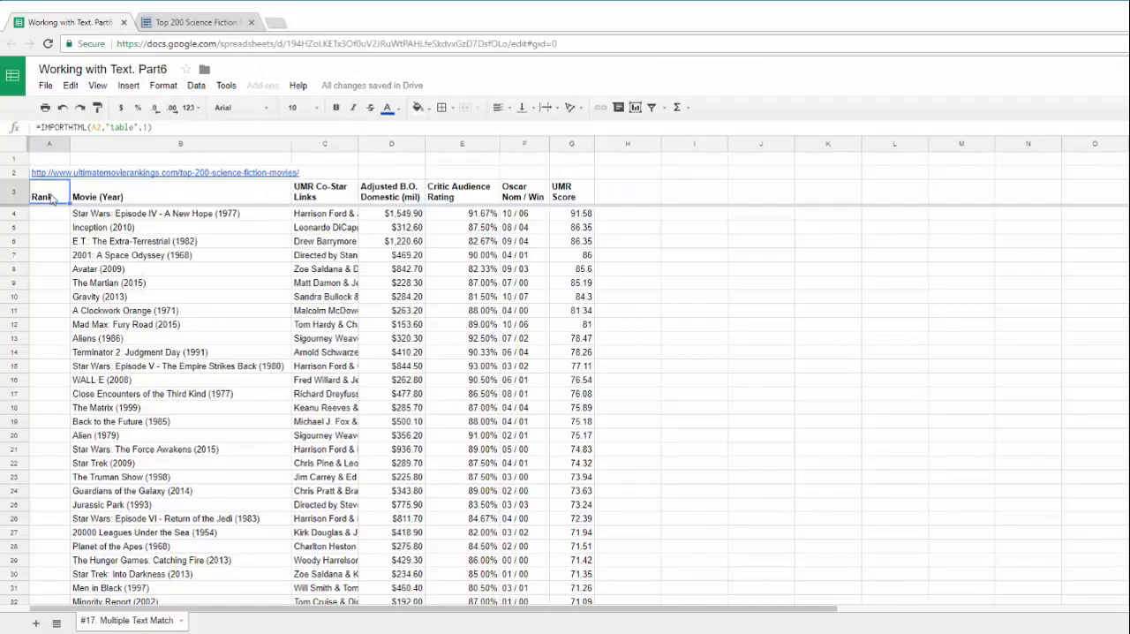
{"action": "left_click", "coordinate": [167, 127]}
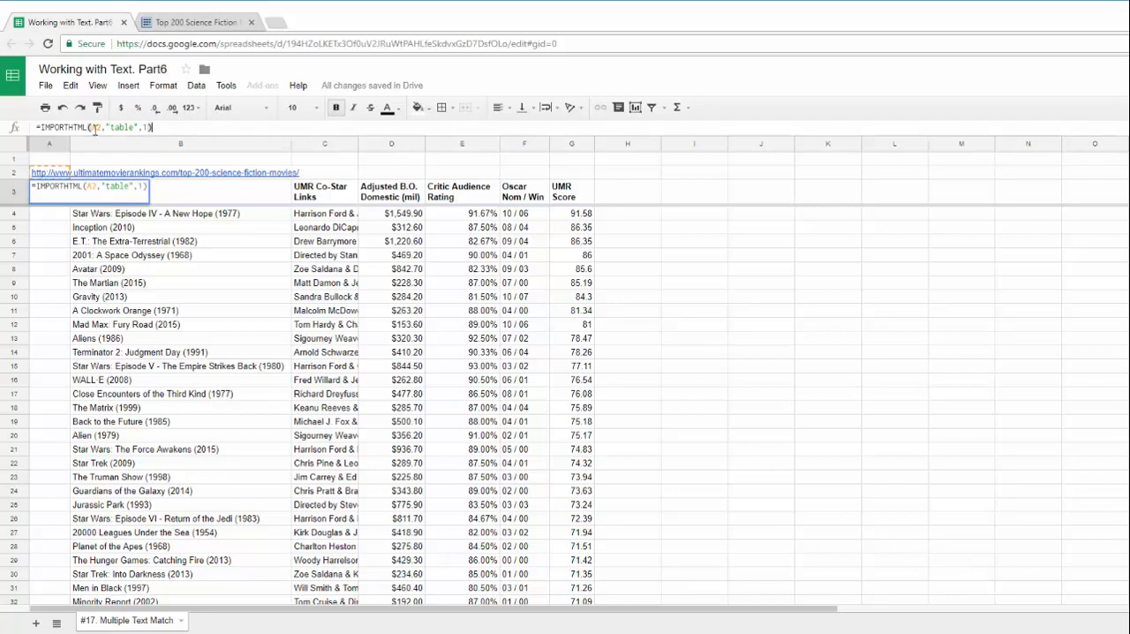
{"action": "left_click", "coordinate": [105, 127]}
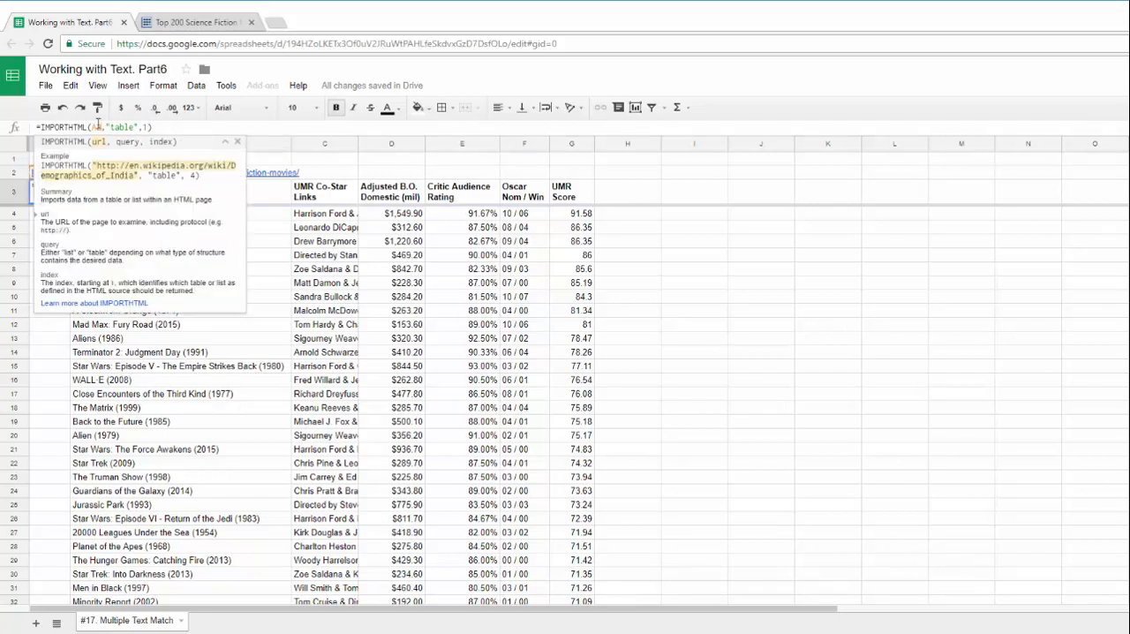
{"action": "left_click", "coordinate": [148, 128]}
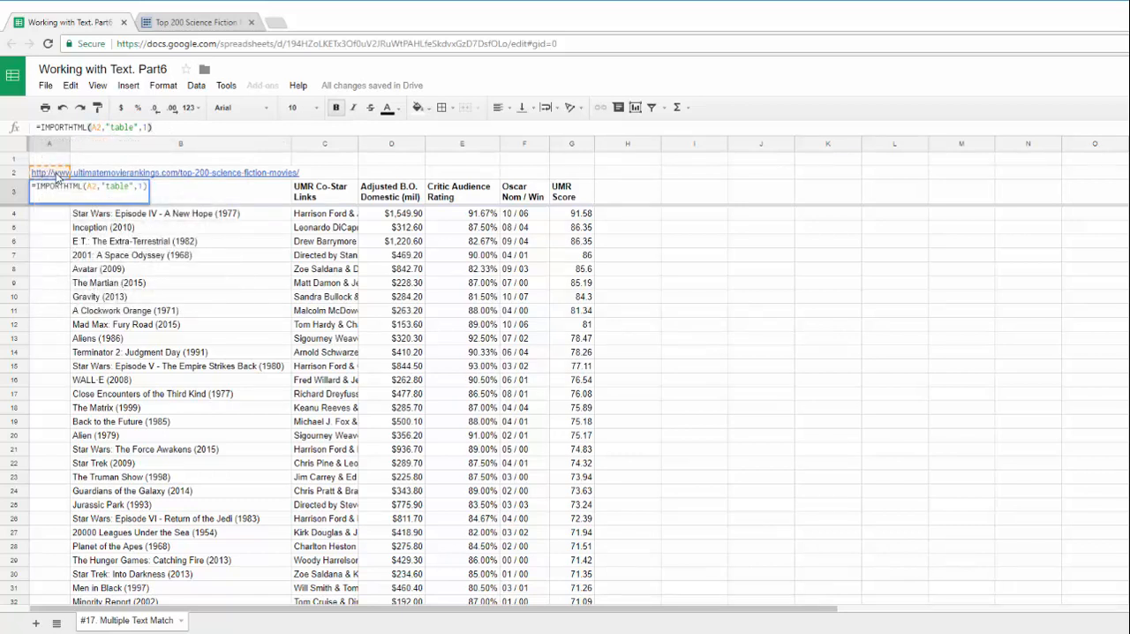
{"action": "mouse_move", "coordinate": [52, 178]}
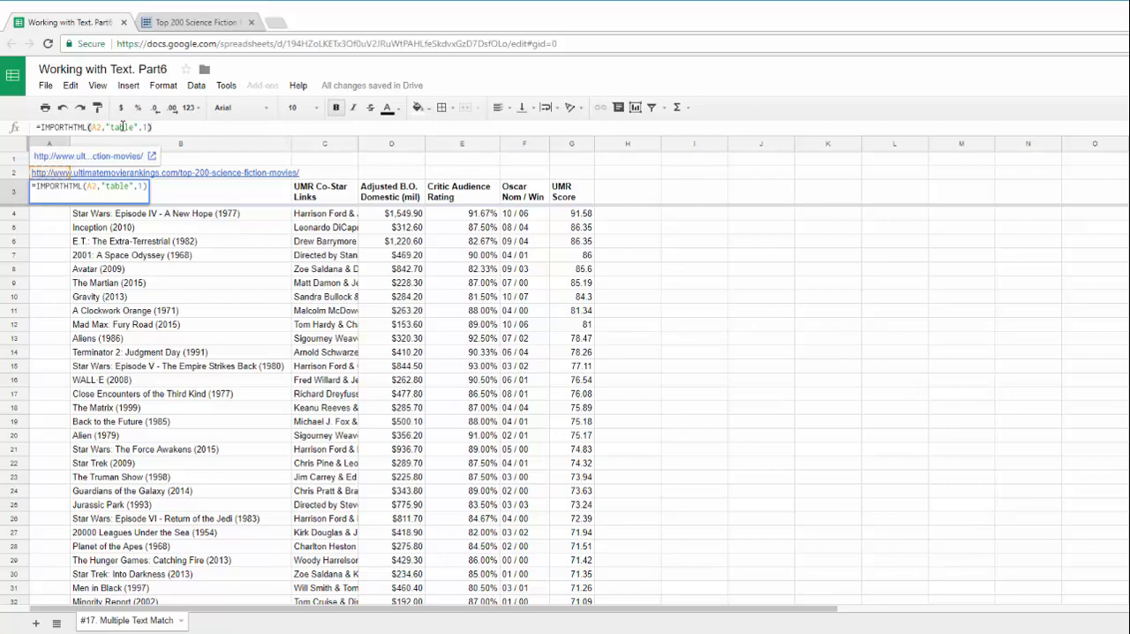
Examine the "table" query and the index argument of the IMPORTHTML formula
{"action": "left_click", "coordinate": [127, 127]}
{"action": "double_click", "coordinate": [130, 127]}
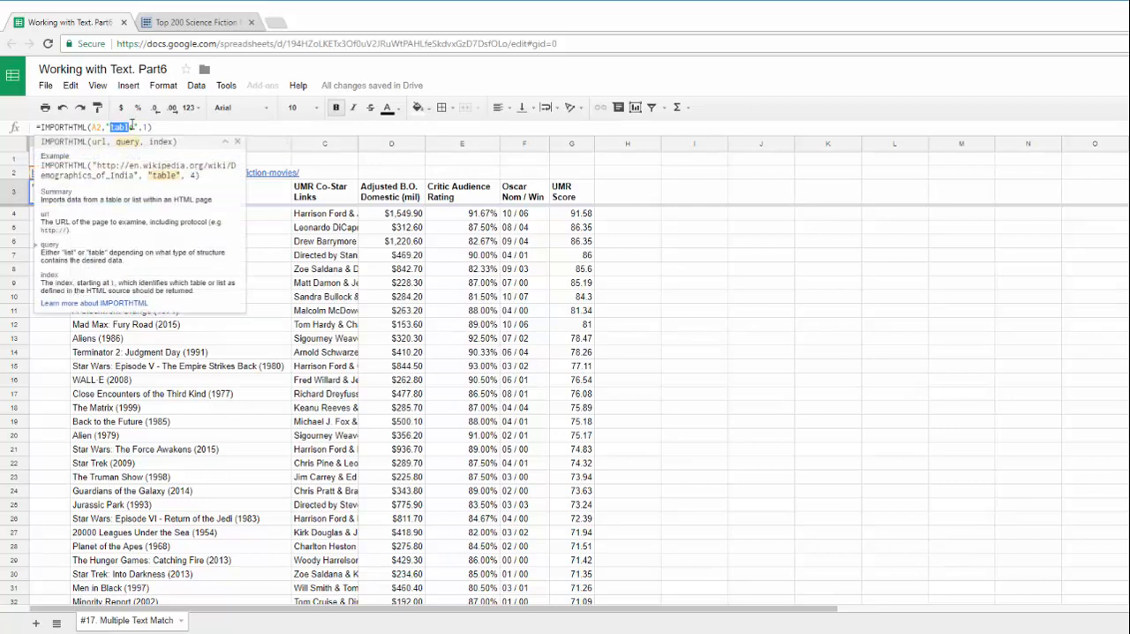
{"action": "left_click_drag", "start_coordinate": [110, 128], "coordinate": [135, 125]}
{"action": "left_click", "coordinate": [143, 127]}
{"action": "type", "text": ",1"}
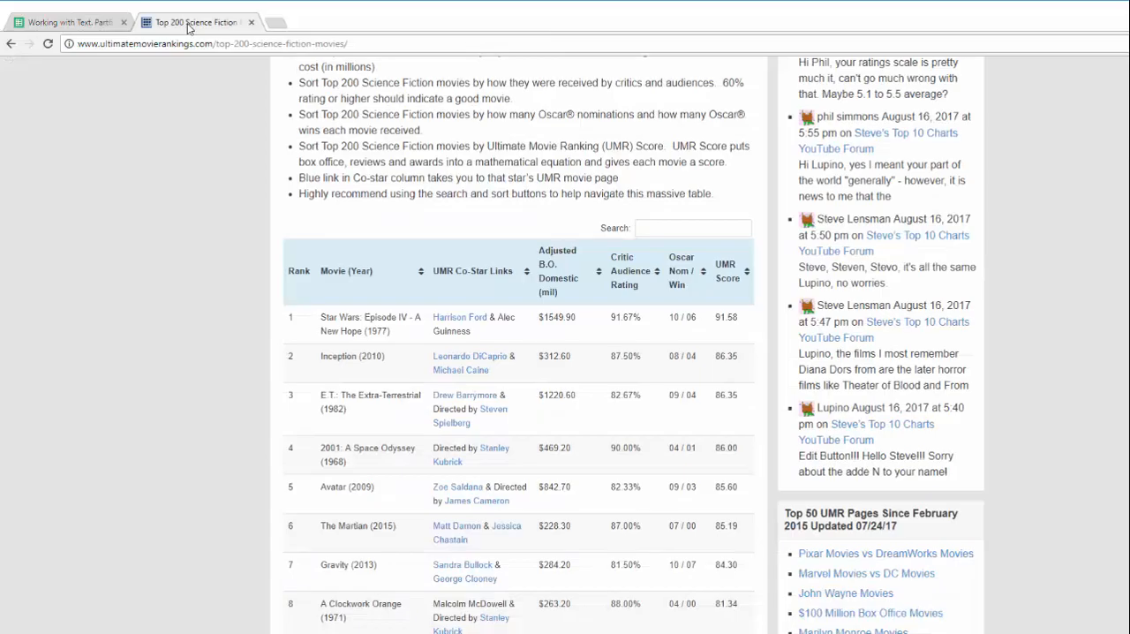
Look over the source table on the Top 200 Science Fiction Movies web page and return to the spreadsheet
{"action": "left_click", "coordinate": [186, 25]}
{"action": "scroll", "coordinate": [202, 318], "scroll_direction": "up", "scroll_amount": 10}
{"action": "scroll", "coordinate": [205, 325], "scroll_direction": "down", "scroll_amount": 5}
{"action": "scroll", "coordinate": [205, 324], "scroll_direction": "down", "scroll_amount": 10}
{"action": "scroll", "coordinate": [207, 323], "scroll_direction": "up", "scroll_amount": 4}
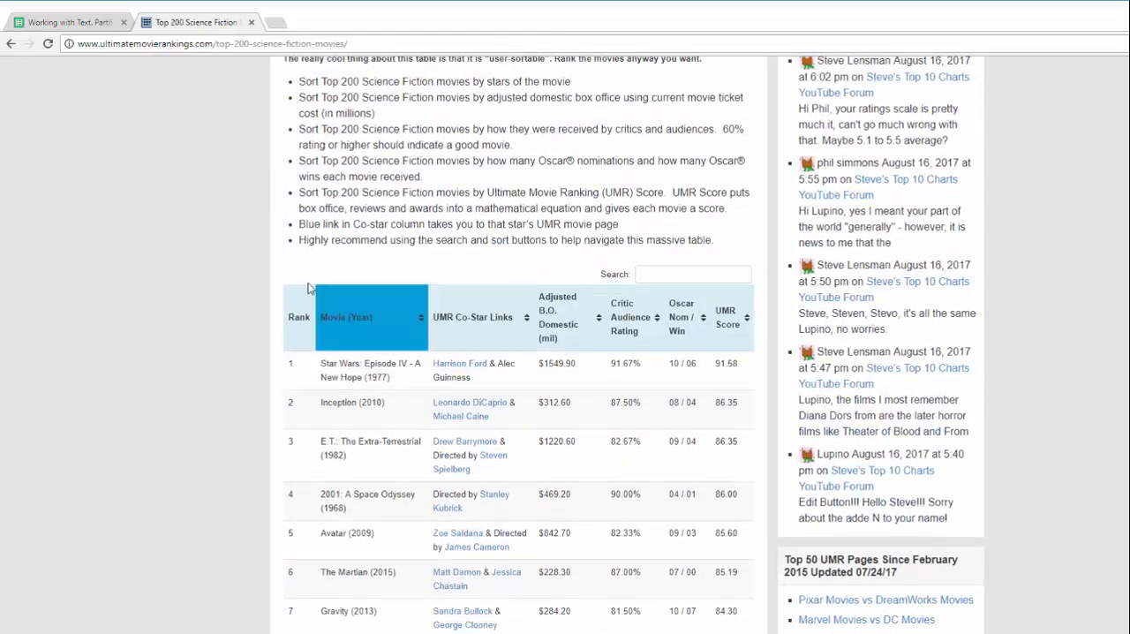
{"action": "scroll", "coordinate": [264, 335], "scroll_direction": "up", "scroll_amount": 3}
{"action": "left_click", "coordinate": [78, 24]}
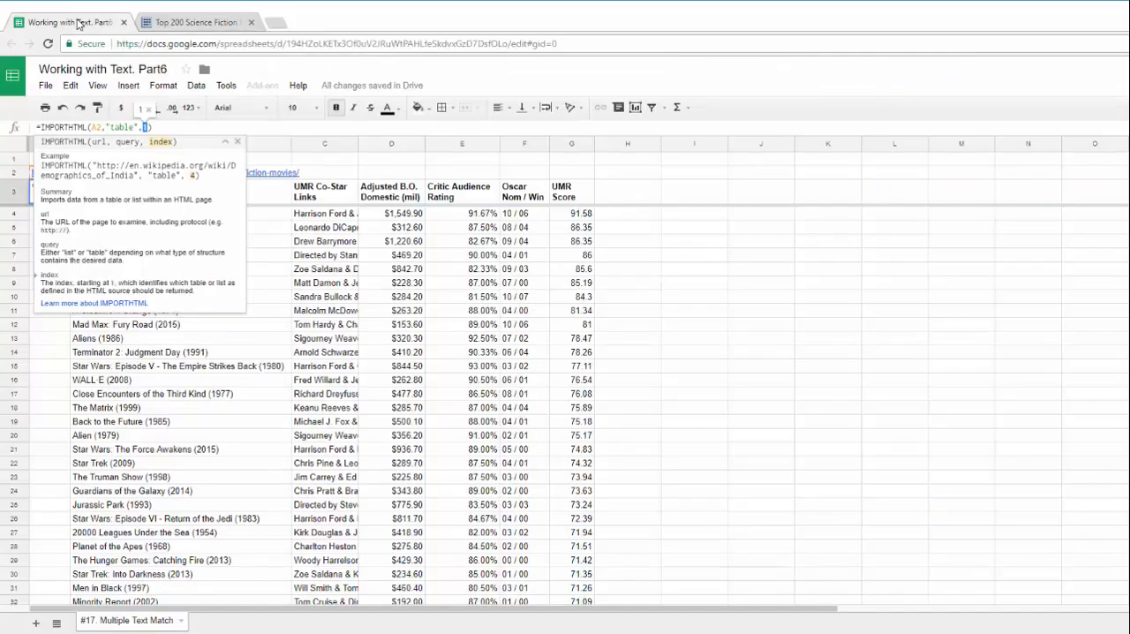
{"action": "left_click", "coordinate": [397, 257]}
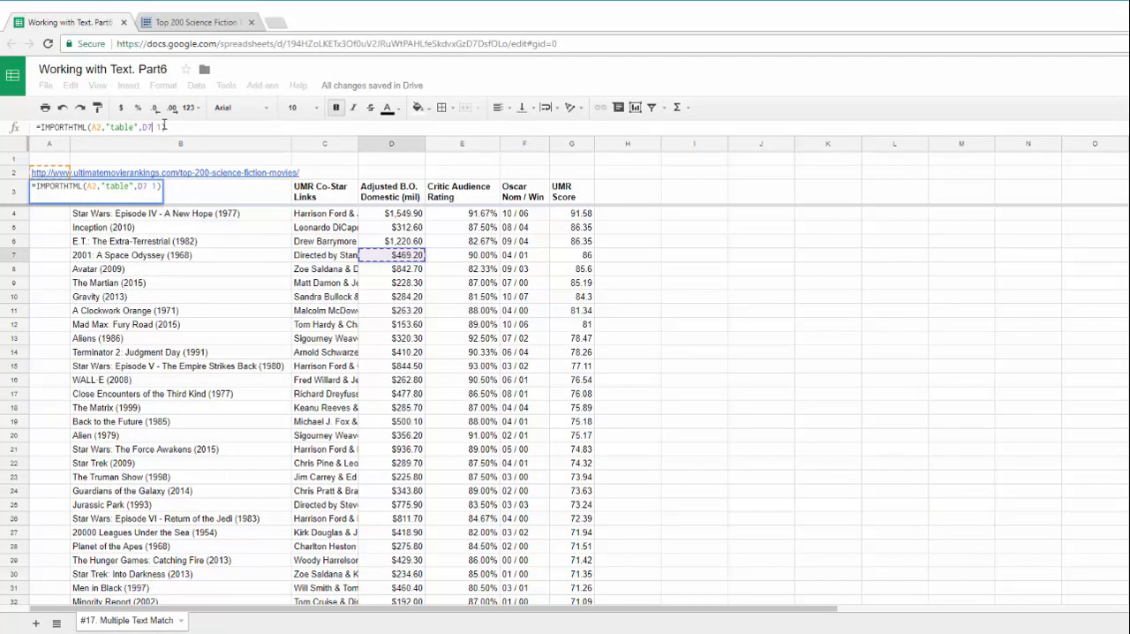
{"action": "left_click", "coordinate": [154, 126]}
{"action": "key", "text": "BackSpace"}
{"action": "key", "text": "BackSpace"}
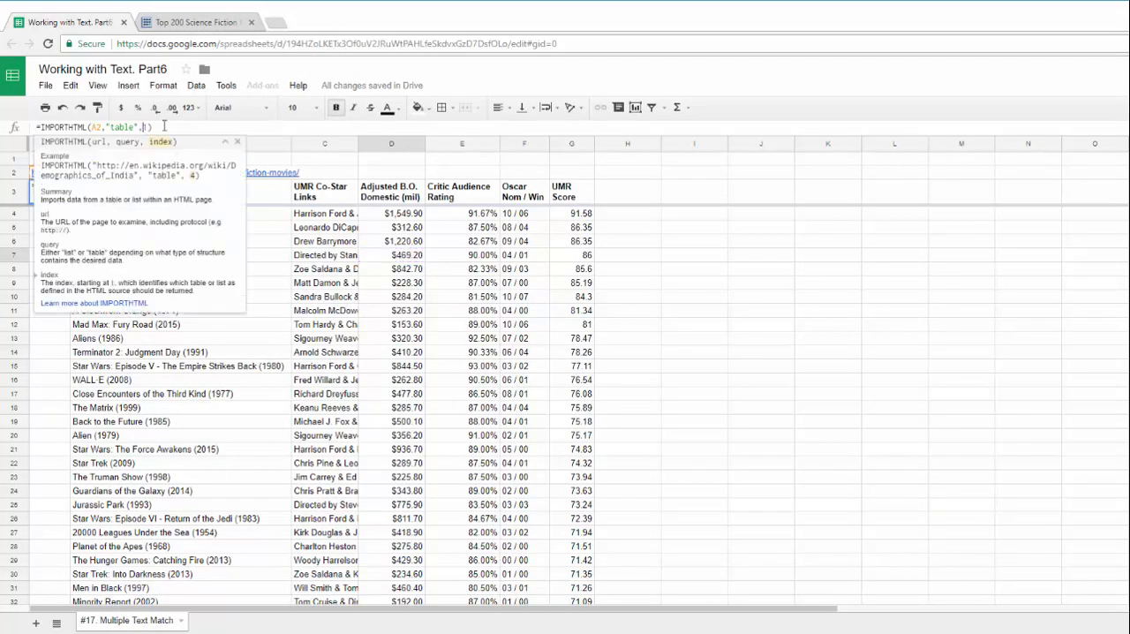
{"action": "key", "text": "Escape"}
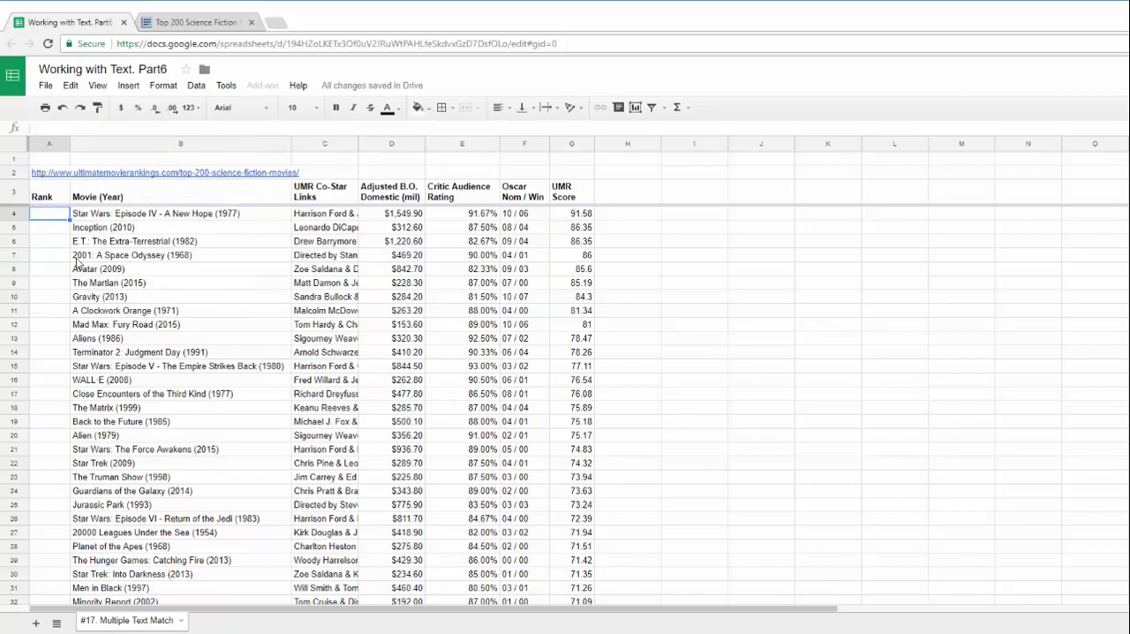
Check the formula cell in the Rank header and the imported Rank column beneath it
{"action": "left_click", "coordinate": [58, 198]}
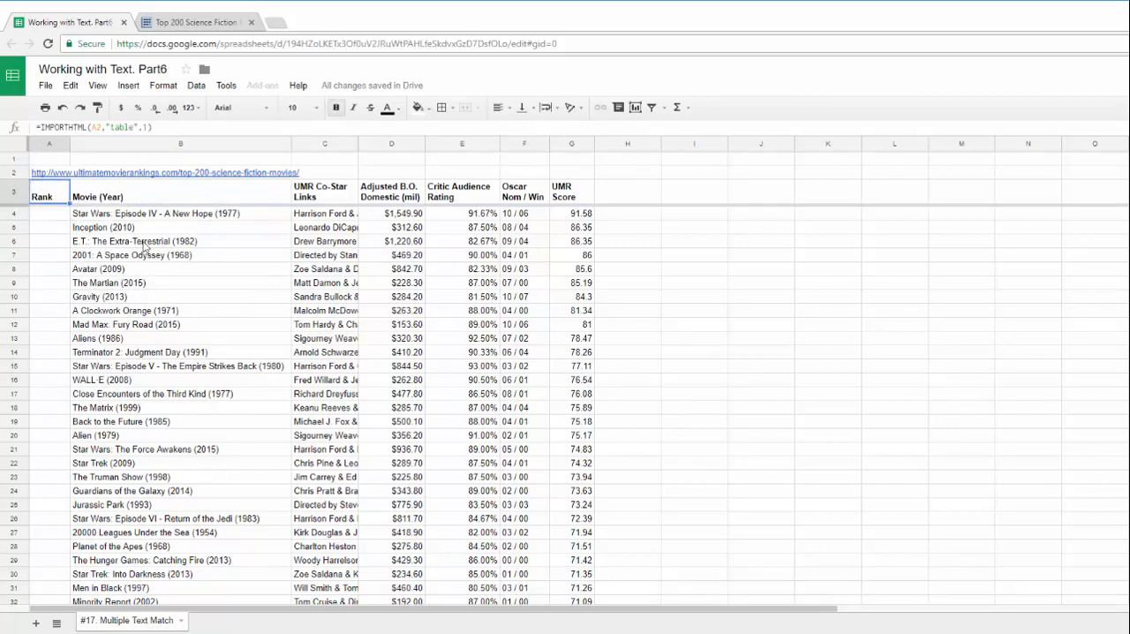
{"action": "left_click", "coordinate": [51, 229]}
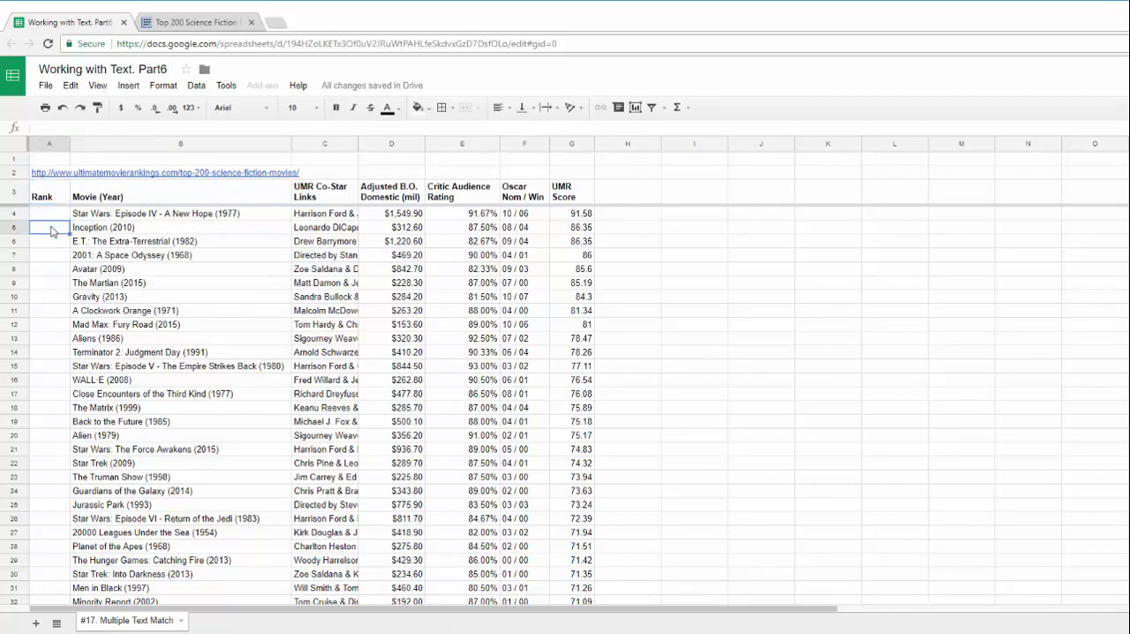
{"action": "key", "text": "ctrl+Down"}
{"action": "key", "text": "ctrl+Up"}
{"action": "key", "text": "Down"}
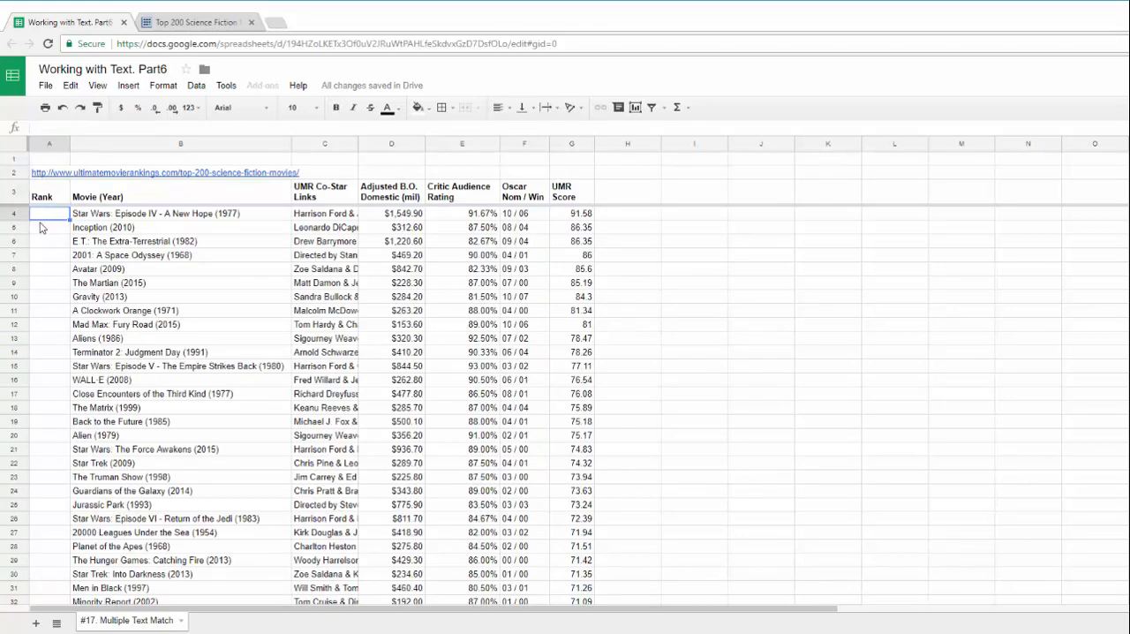
Insert a column before column A and enter the header "Rank" in cell A3
{"action": "left_click", "coordinate": [47, 142]}
{"action": "left_click", "coordinate": [62, 143]}
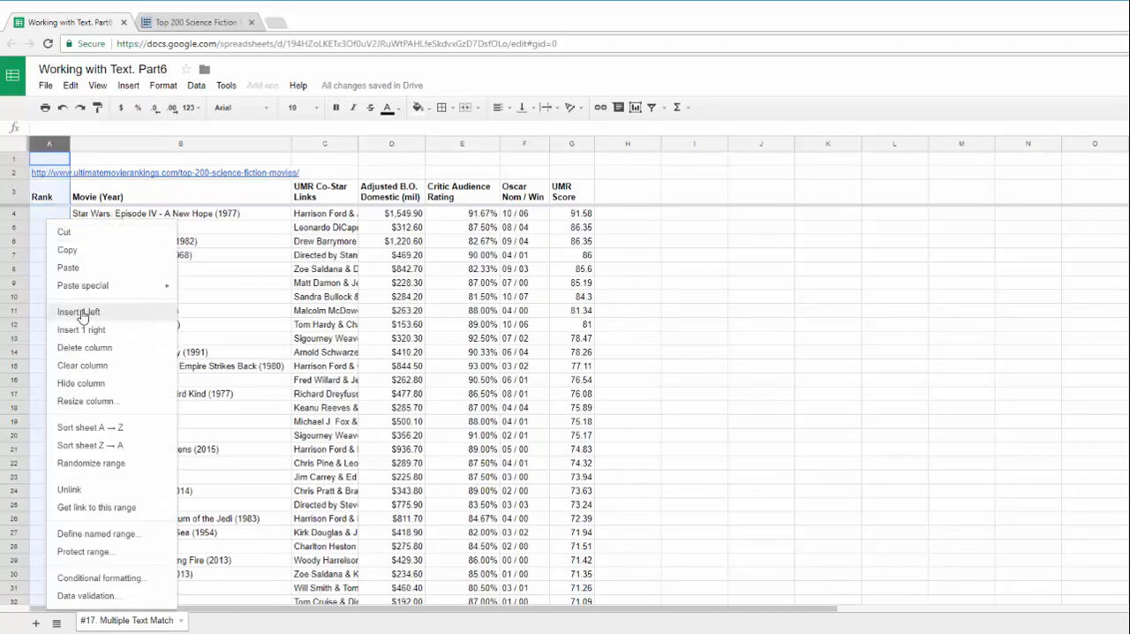
{"action": "left_click", "coordinate": [77, 313]}
{"action": "left_click", "coordinate": [40, 214]}
{"action": "key", "text": "Up"}
{"action": "type", "text": "Rank"}
{"action": "key", "text": "Tab"}
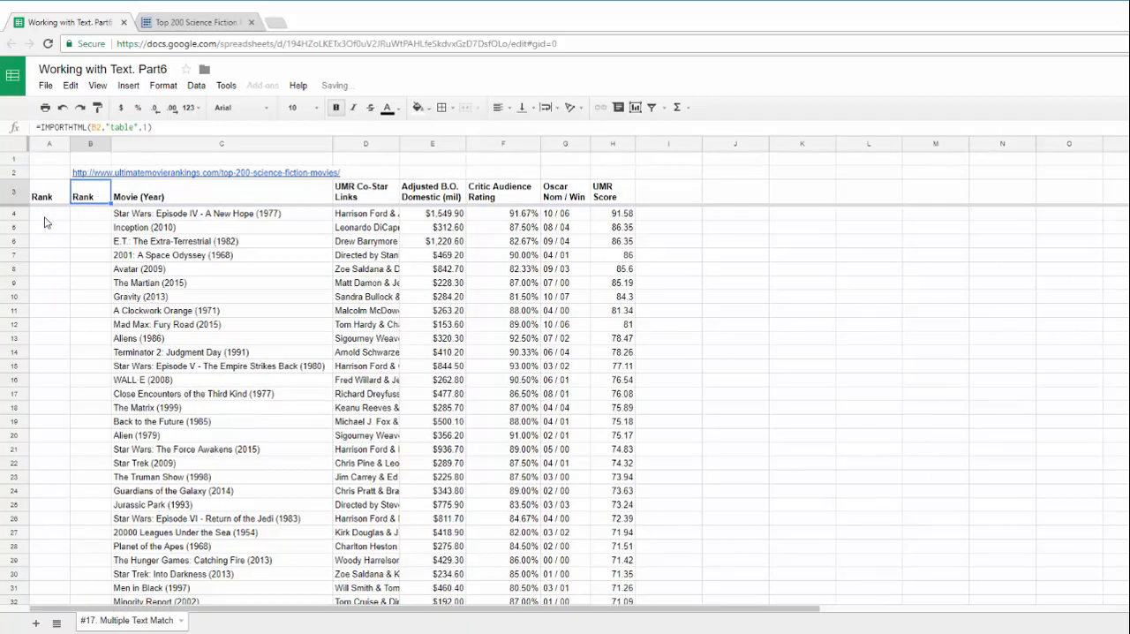
Start a formula in cell A4 with =ROW(INDIRECT("A1:A"& to generate sequential rank numbers
{"action": "left_click", "coordinate": [45, 217]}
{"action": "type", "text": "=ROW("}
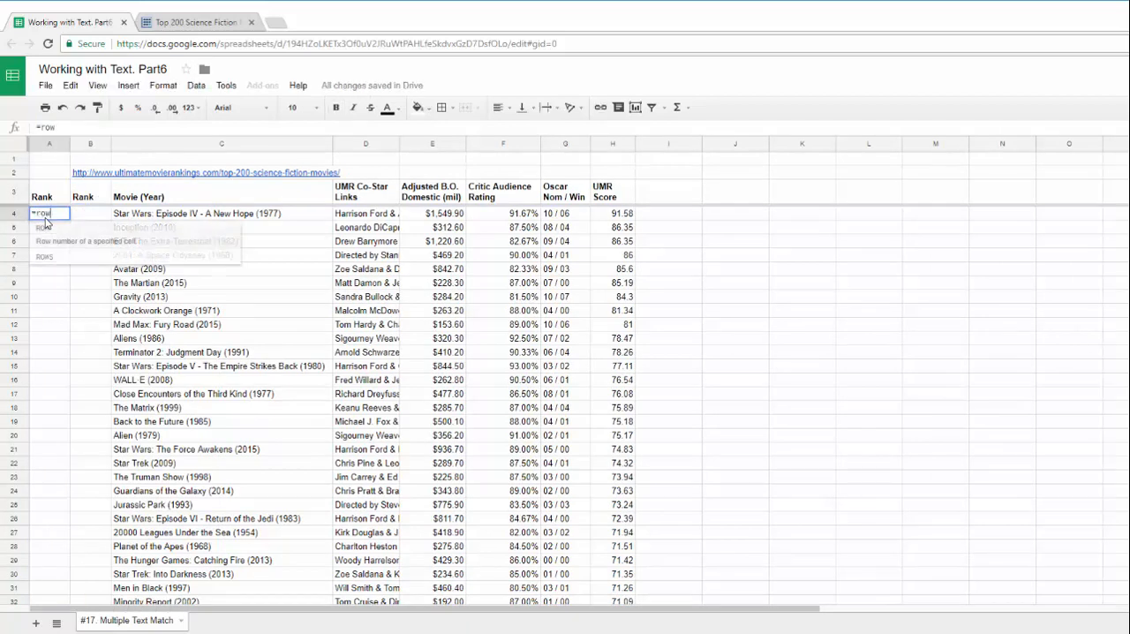
{"action": "type", "text": "in"}
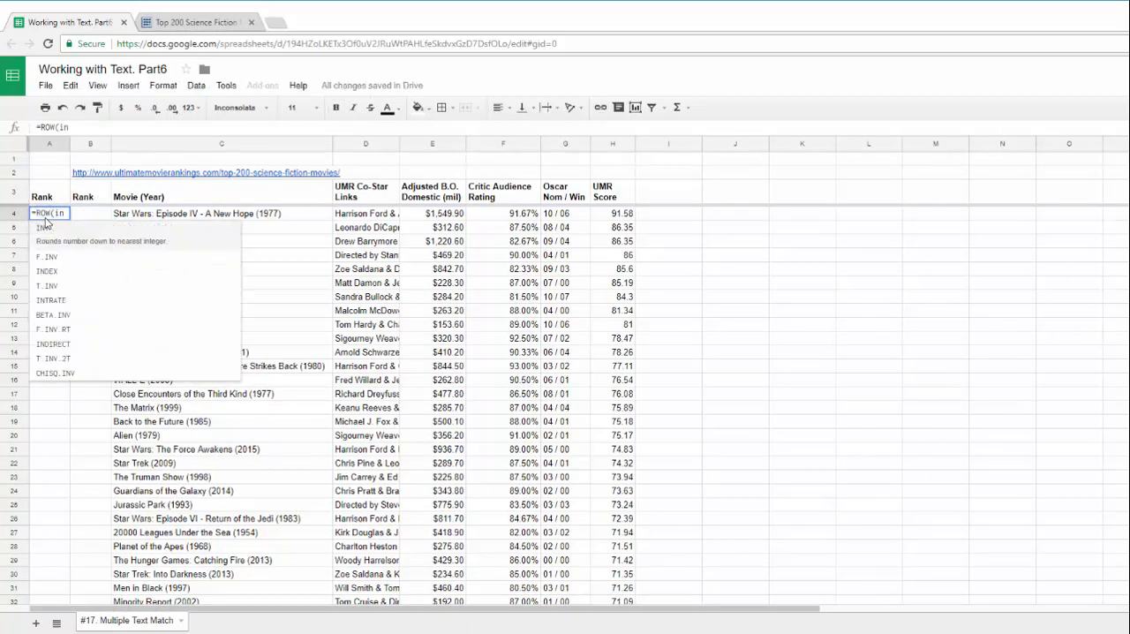
{"action": "type", "text": "di"}
{"action": "key", "text": "Tab"}
{"action": "type", "text": "\""}
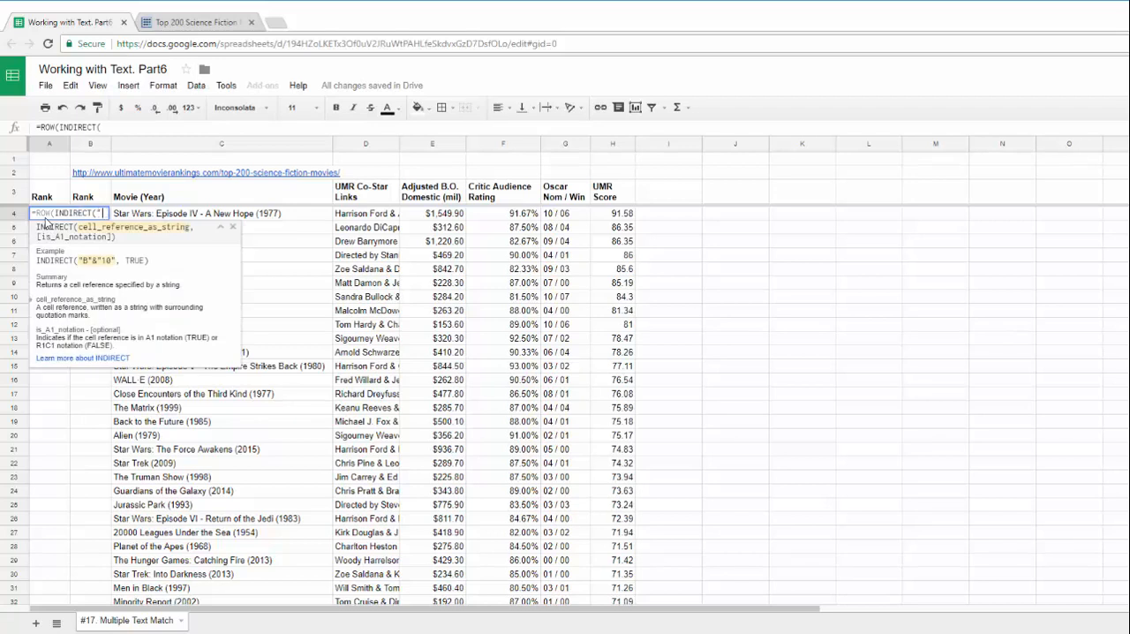
{"action": "type", "text": "A1:A\"&COUNTA("}
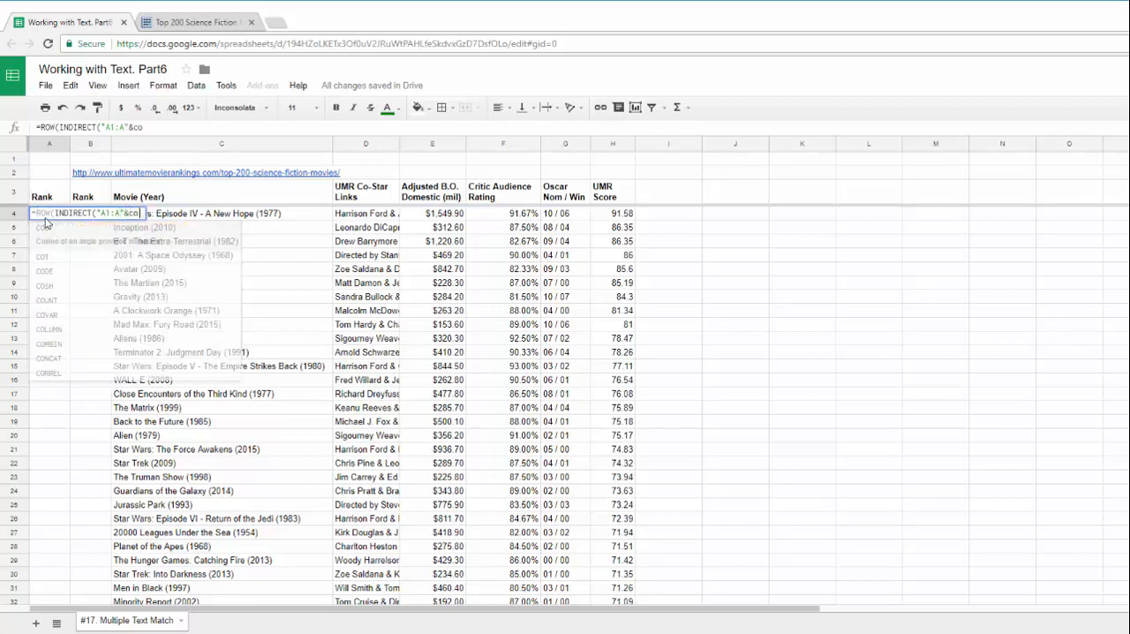
Complete the A4 formula with COUNTA(C4:C) as the row count, close the parentheses and enter it
{"action": "left_click_drag", "start_coordinate": [269, 216], "coordinate": [246, 430]}
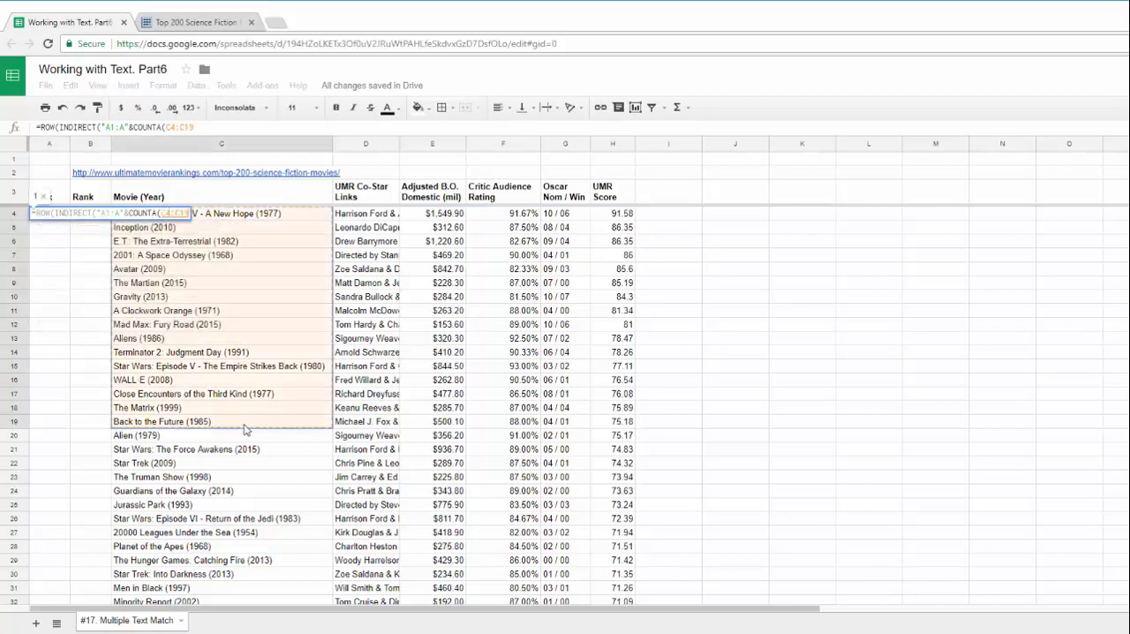
{"action": "key", "text": "BackSpace"}
{"action": "key", "text": "BackSpace"}
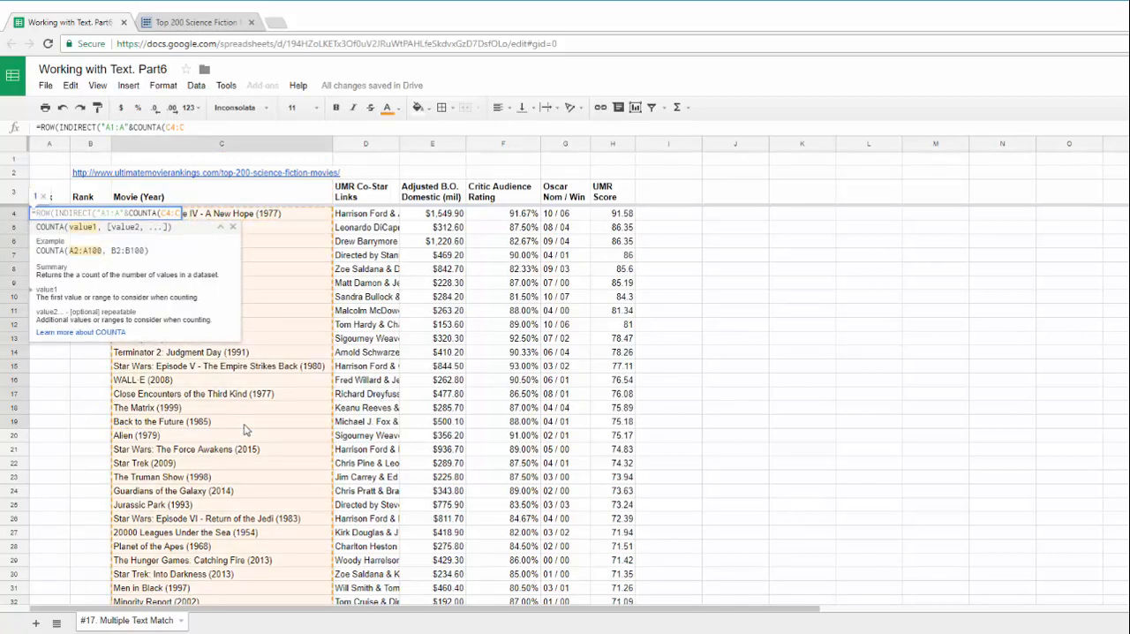
{"action": "type", "text": ")"}
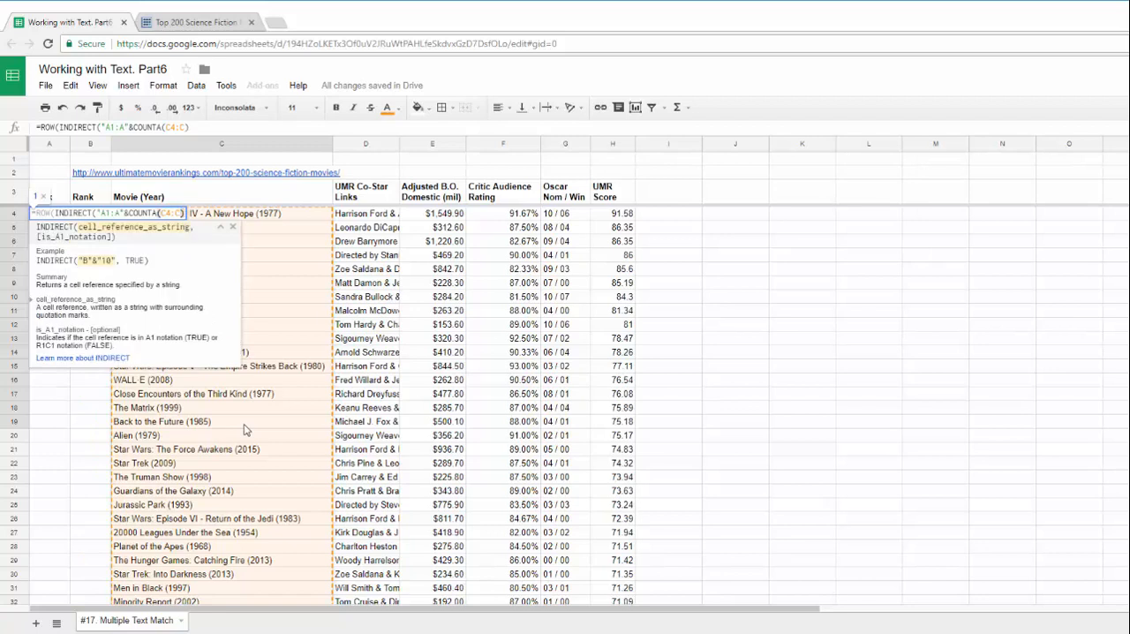
{"action": "type", "text": ")"}
{"action": "key", "text": "Return"}
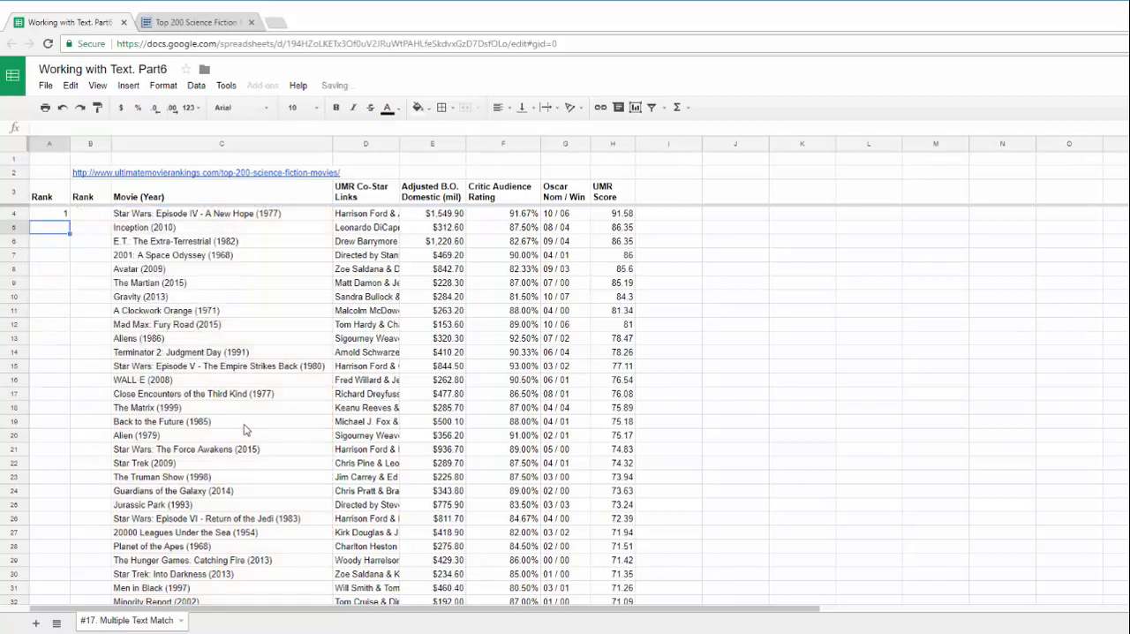
Wrap the A4 formula in ArrayFormula and check the rank numbering down to the last movie
{"action": "left_click", "coordinate": [45, 214]}
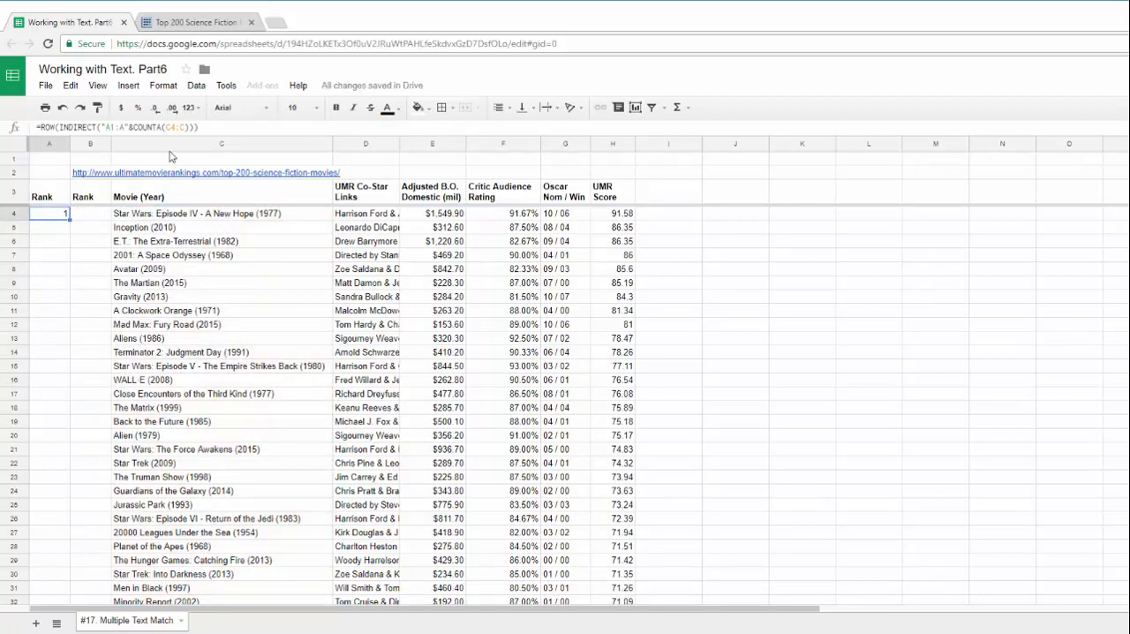
{"action": "left_click", "coordinate": [218, 127]}
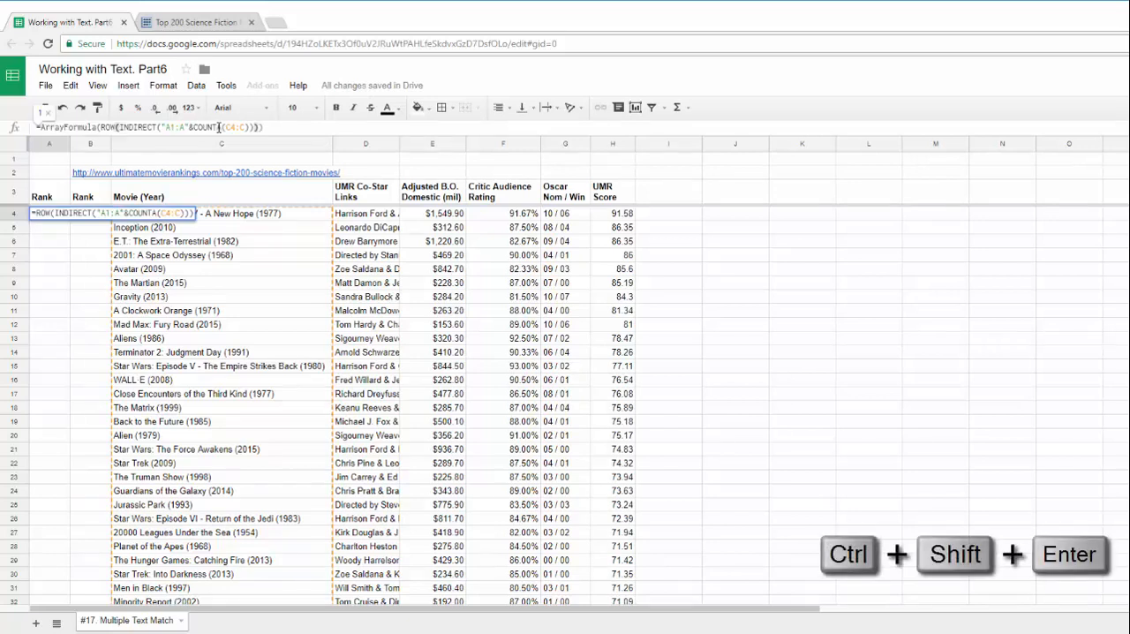
{"action": "key", "text": "ctrl+shift+Return"}
{"action": "key", "text": "Return"}
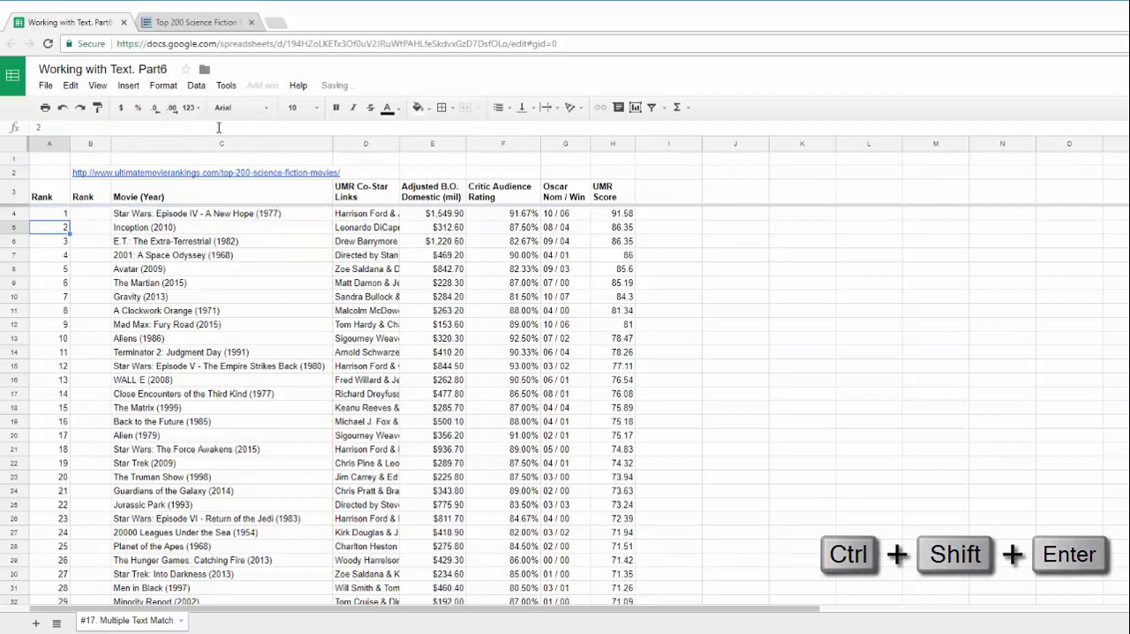
{"action": "key", "text": "ctrl+Down"}
{"action": "key", "text": "Down"}
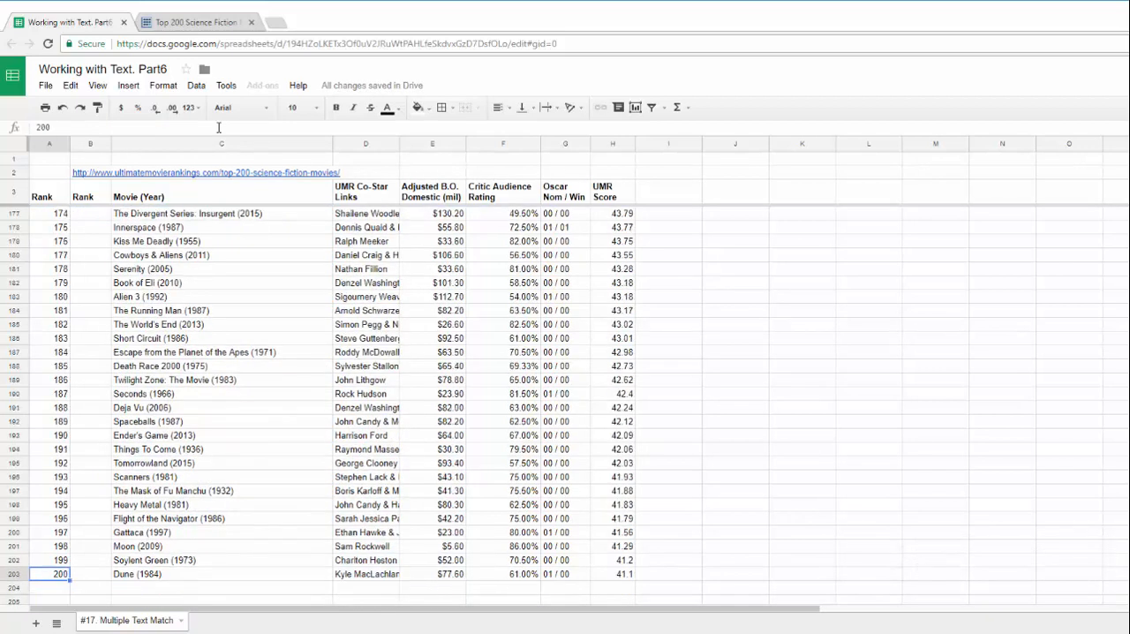
{"action": "key", "text": "ctrl+Up"}
{"action": "key", "text": "ctrl+Up"}
Move the source URL from cell B2 to C2 and hide column B with the imported Rank header
{"action": "left_click", "coordinate": [98, 173]}
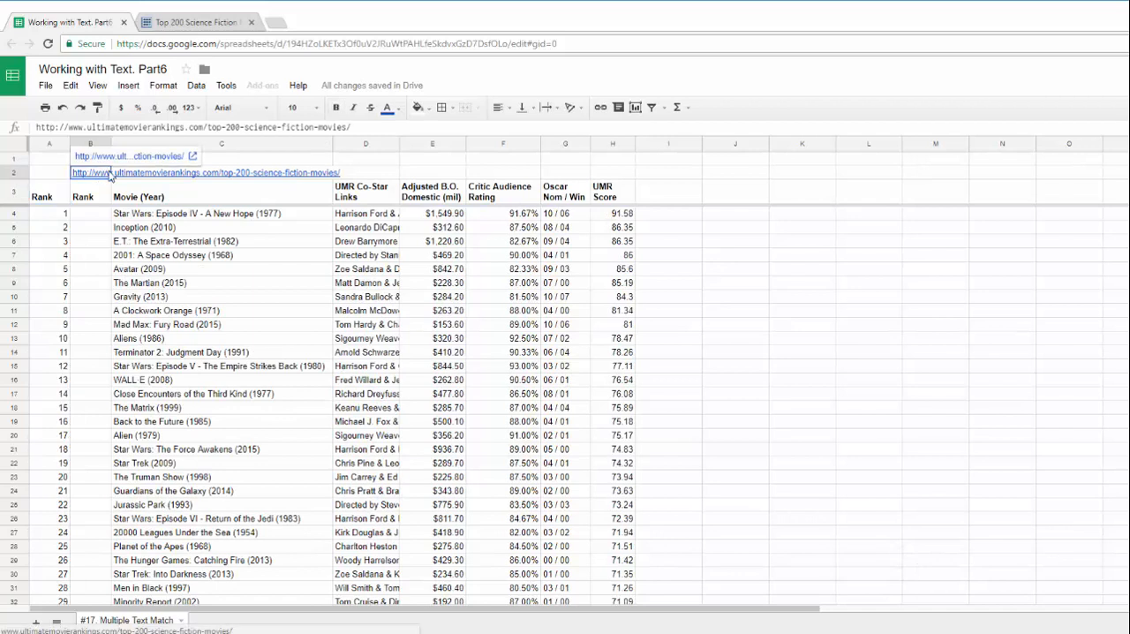
{"action": "left_click_drag", "start_coordinate": [98, 169], "coordinate": [137, 176]}
{"action": "left_click", "coordinate": [90, 143]}
{"action": "right_click", "coordinate": [93, 247]}
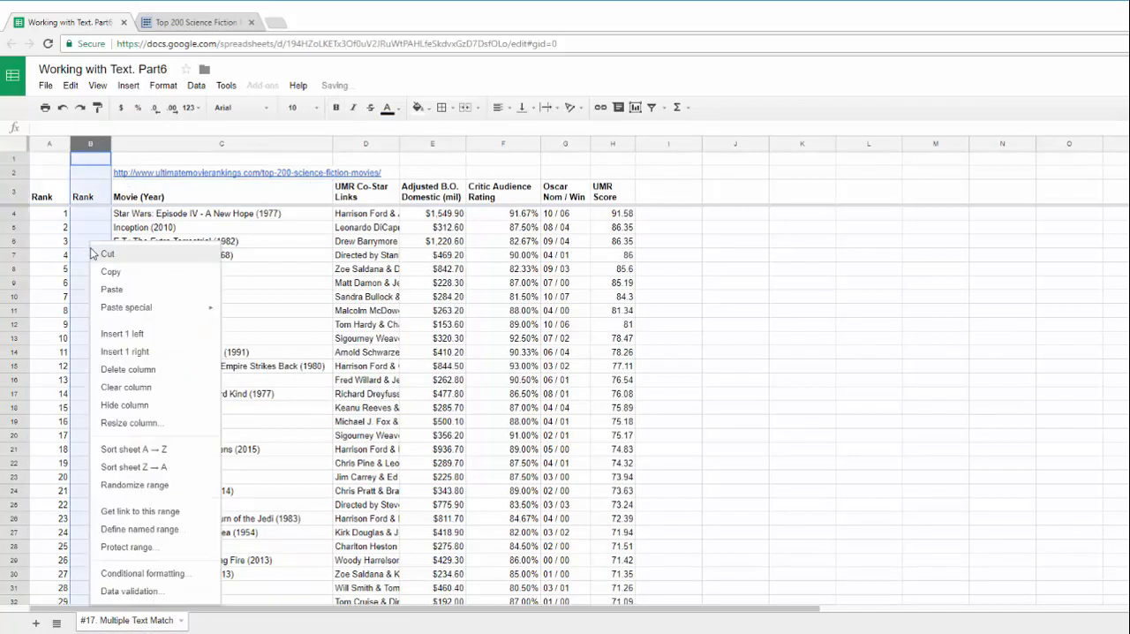
{"action": "left_click", "coordinate": [128, 369]}
Fill the rank formula cell A4 with a light yellow background
{"action": "left_click", "coordinate": [46, 195]}
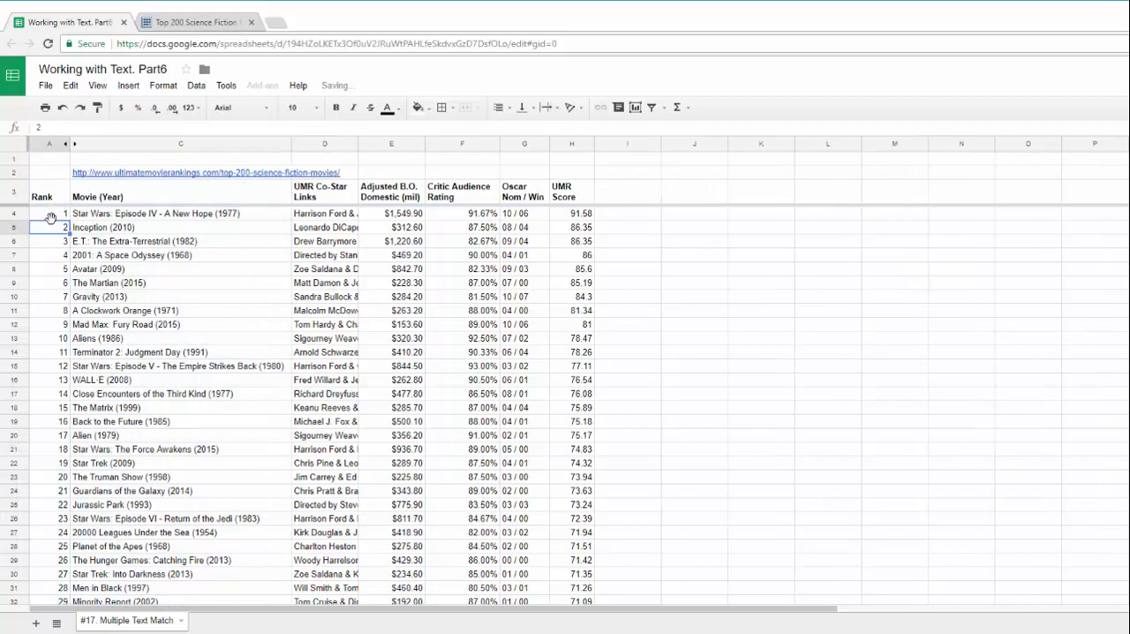
{"action": "left_click", "coordinate": [53, 214]}
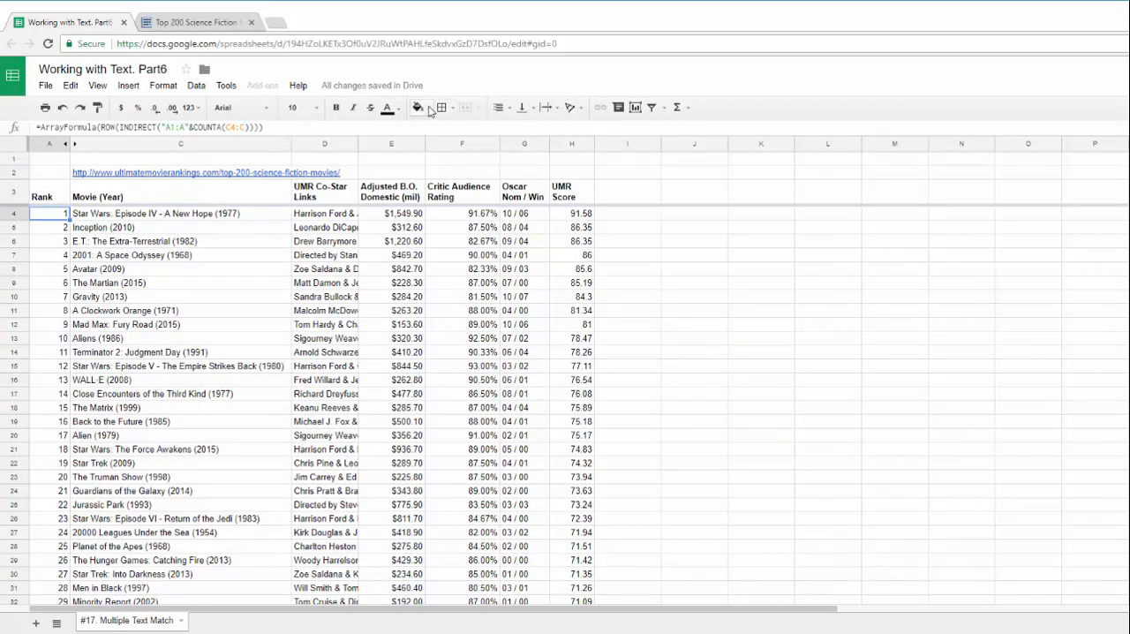
{"action": "left_click", "coordinate": [417, 107]}
{"action": "left_click", "coordinate": [459, 187]}
Fill the Movie (Year) header cell C3 with a light yellow background
{"action": "left_click", "coordinate": [174, 194]}
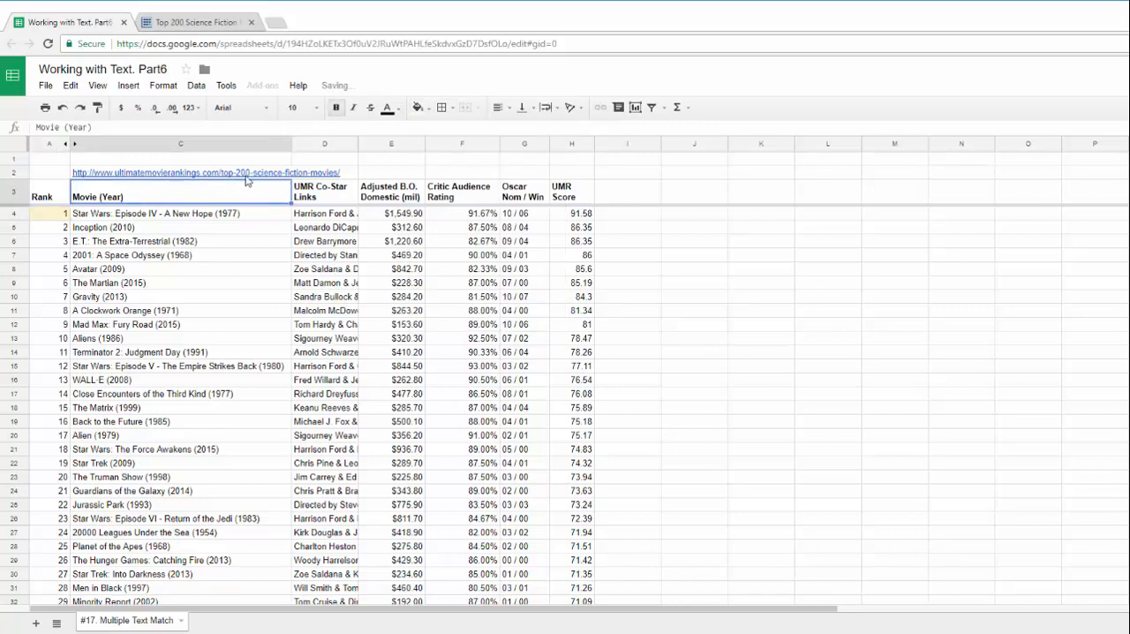
{"action": "left_click", "coordinate": [418, 107]}
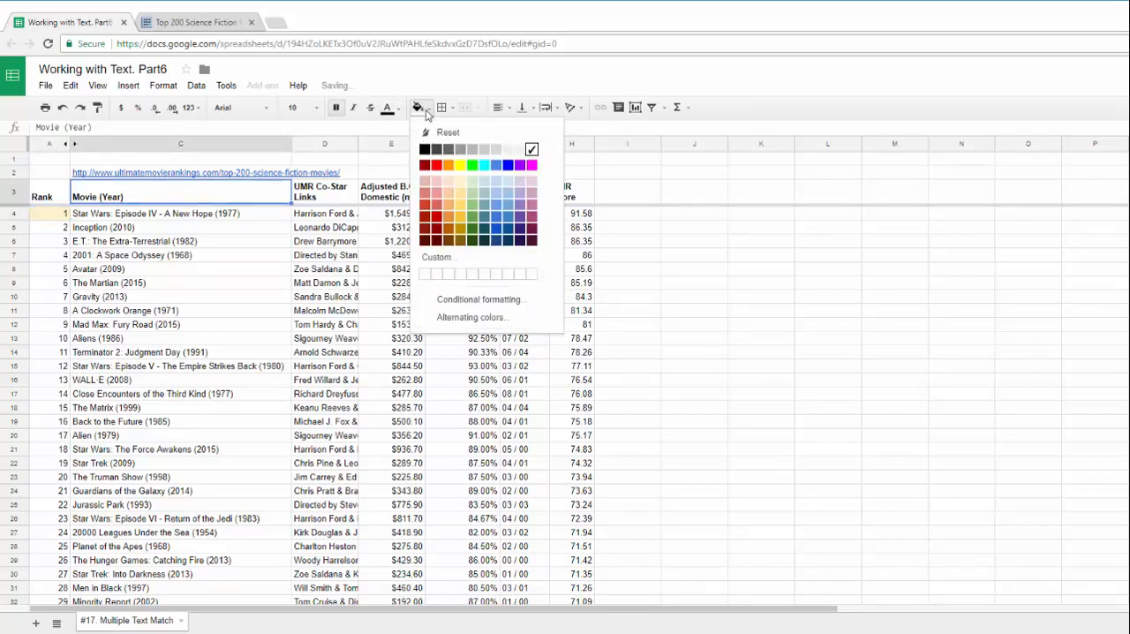
{"action": "left_click", "coordinate": [459, 192]}
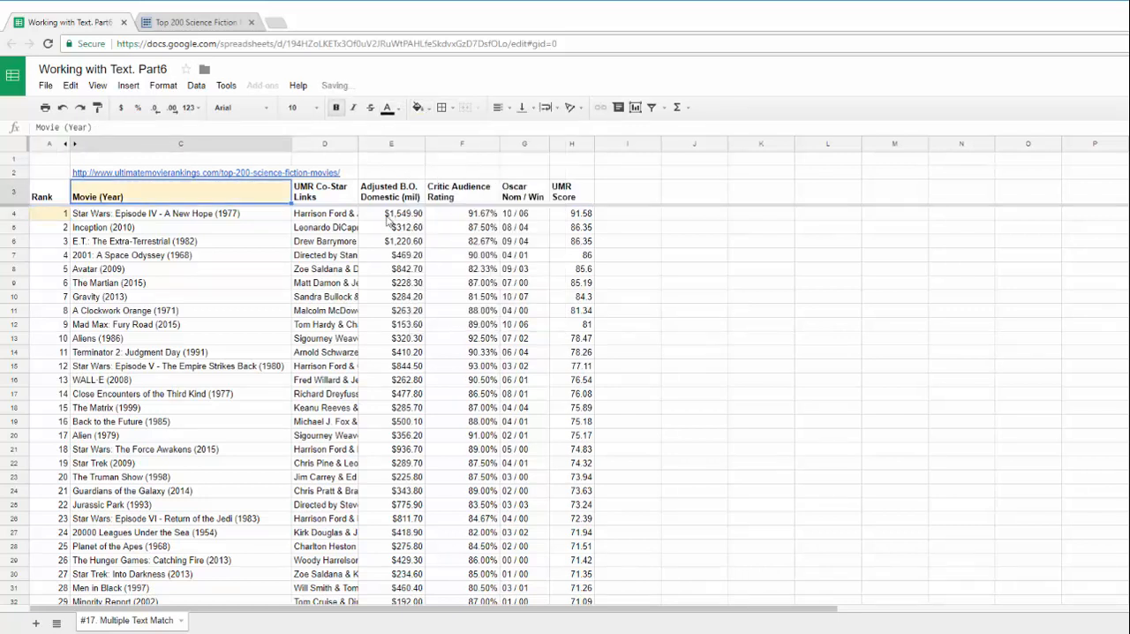
{"action": "left_click", "coordinate": [66, 214]}
{"action": "left_click", "coordinate": [125, 199]}
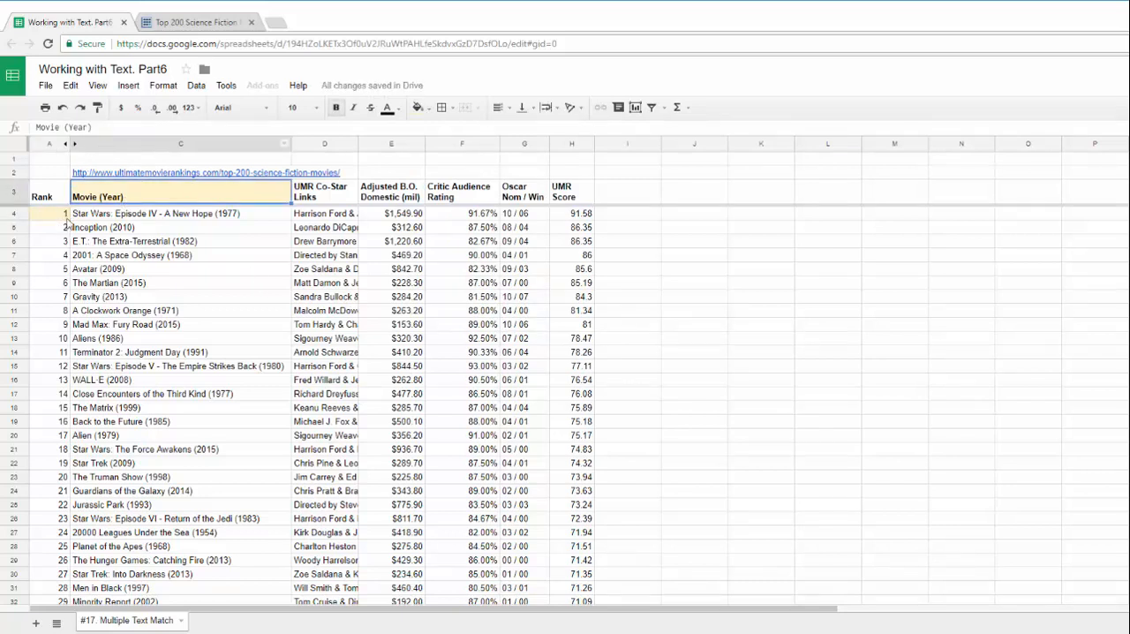
Unhide column B and fill its Rank header cell B3, which holds the IMPORTHTML formula, with a light yellow background
{"action": "left_click", "coordinate": [73, 143]}
{"action": "left_click", "coordinate": [97, 190]}
{"action": "left_click", "coordinate": [419, 106]}
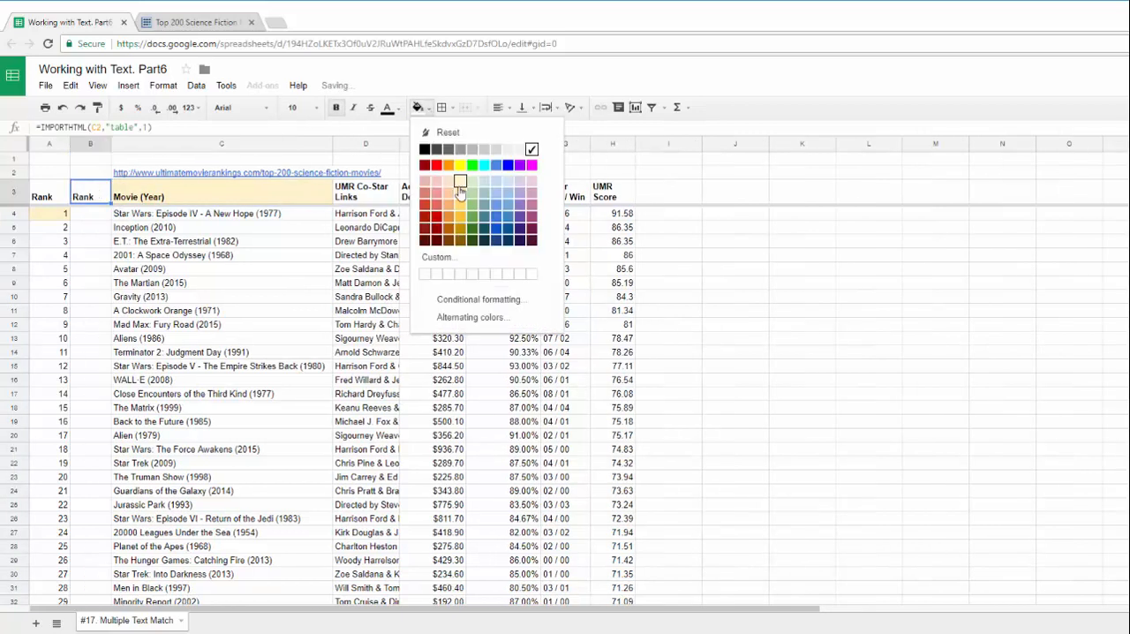
{"action": "left_click", "coordinate": [455, 183]}
Hide column B again
{"action": "left_click", "coordinate": [92, 144]}
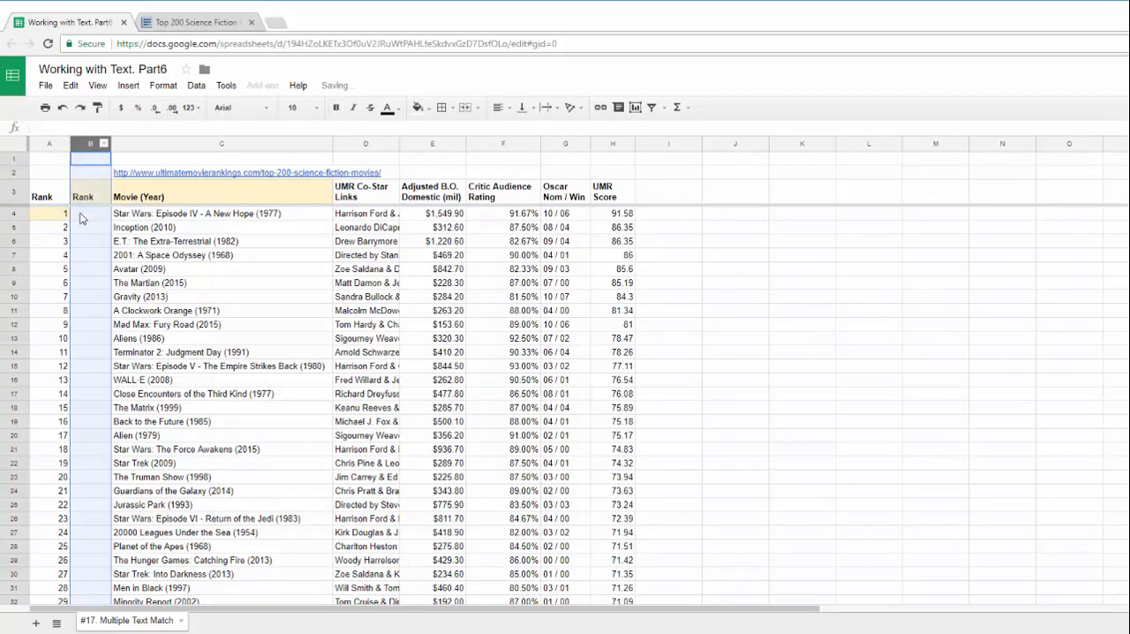
{"action": "right_click", "coordinate": [84, 219]}
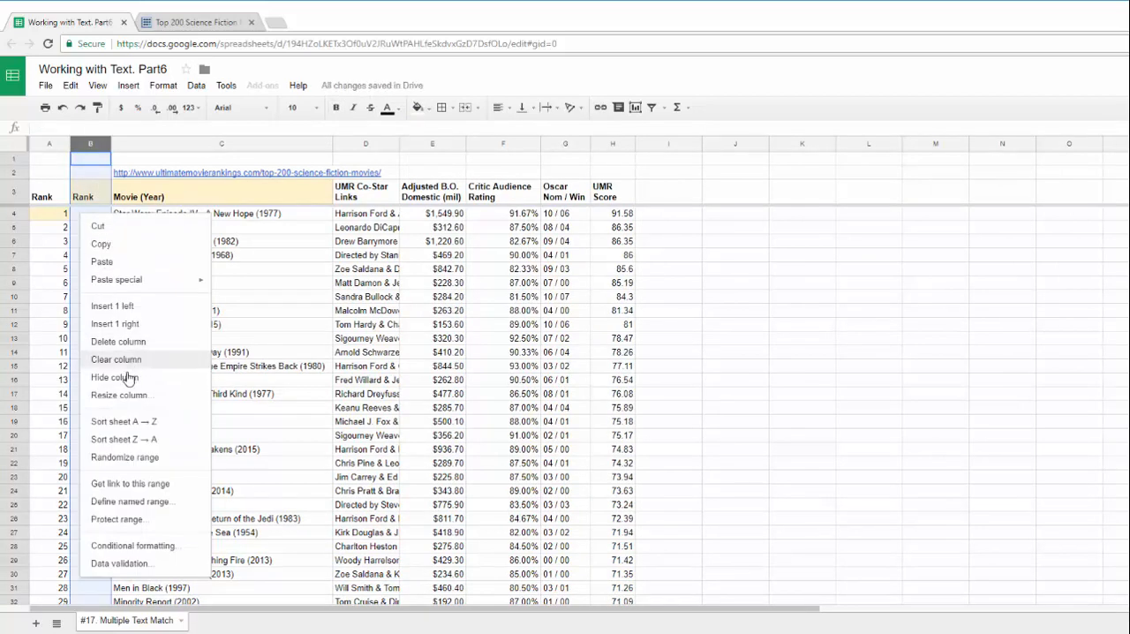
{"action": "left_click", "coordinate": [150, 377]}
{"action": "left_click", "coordinate": [647, 269]}
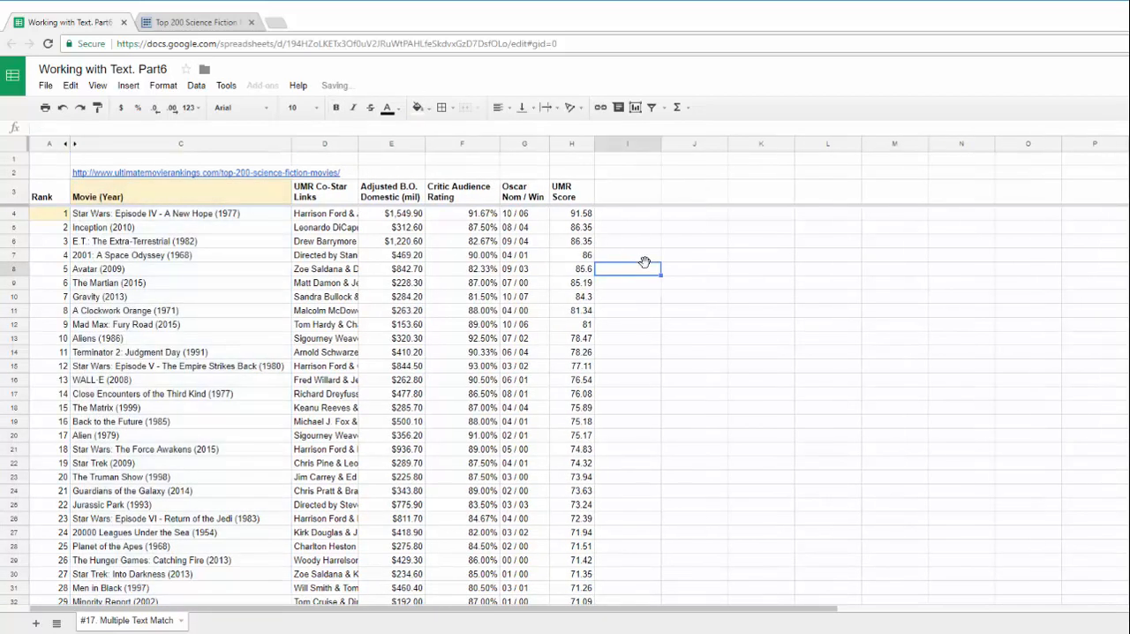
Unhide column B again and show the IMPORTHTML formula in its Rank header cell B3
{"action": "left_click", "coordinate": [103, 197]}
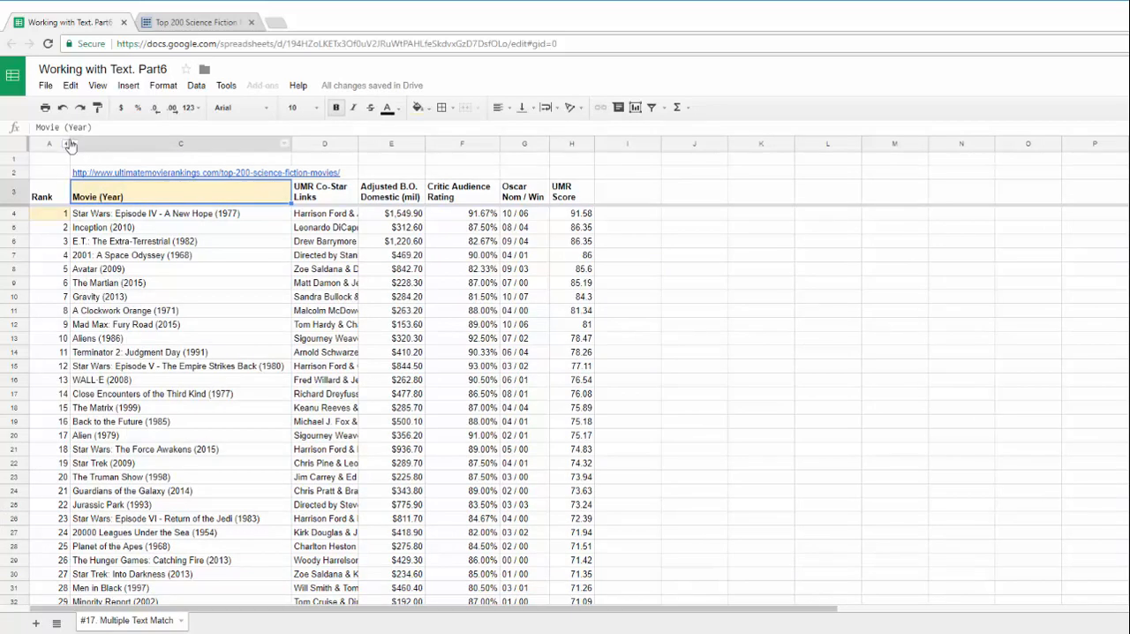
{"action": "left_click", "coordinate": [74, 146]}
{"action": "left_click", "coordinate": [89, 196]}
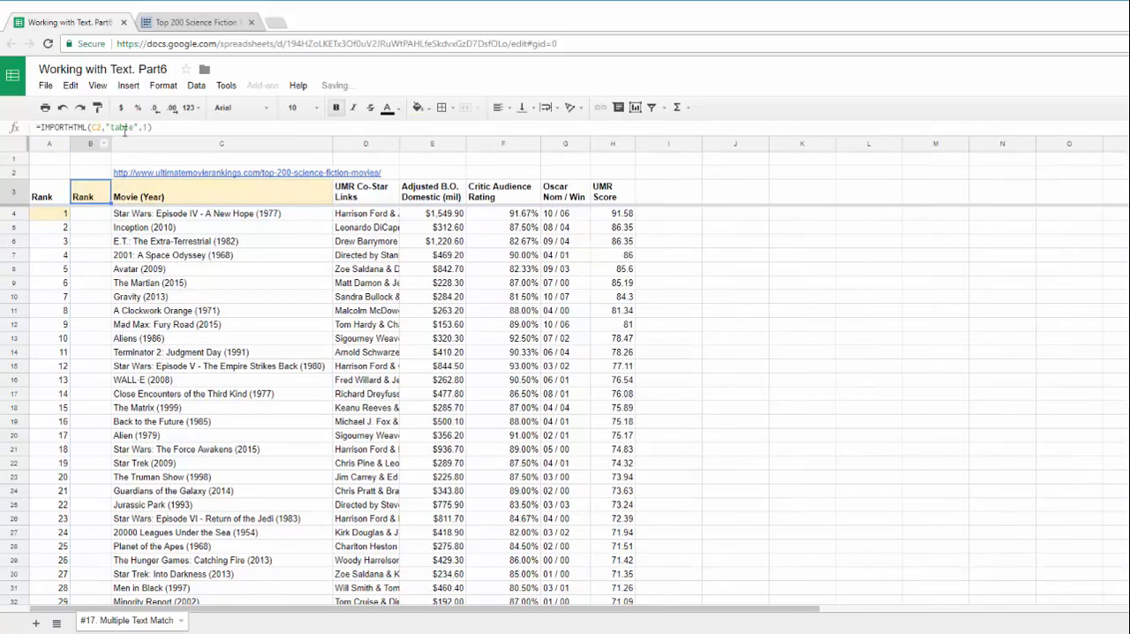
Examine the imported table's header row from B3 to H3 and the extent of the Movie (Year) column
{"action": "left_click", "coordinate": [256, 196]}
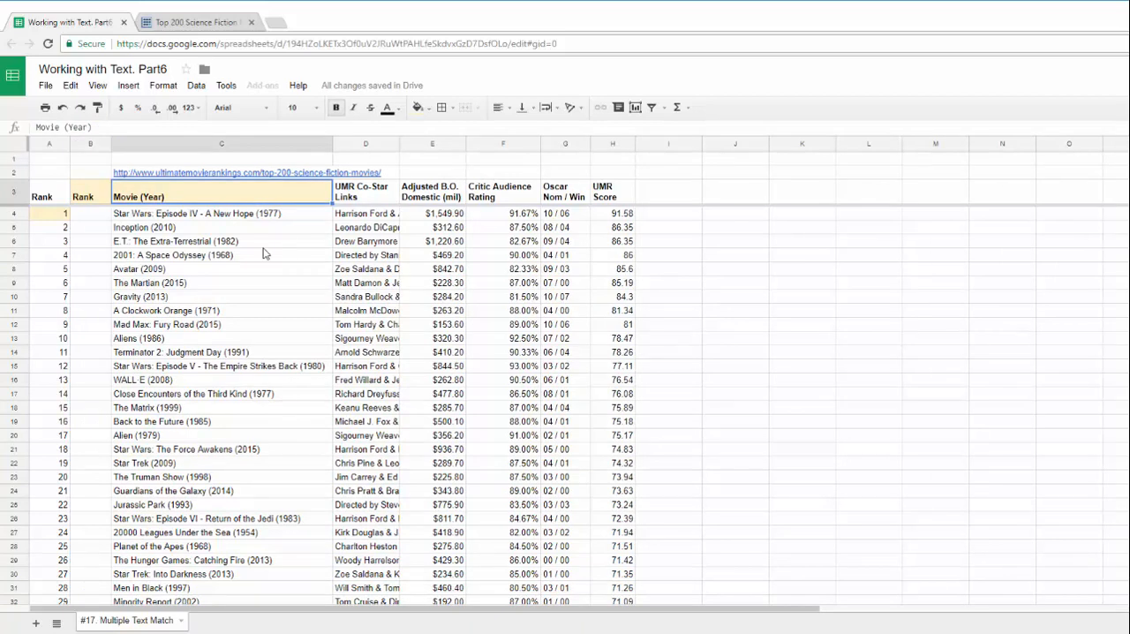
{"action": "left_click_drag", "start_coordinate": [172, 197], "coordinate": [616, 202]}
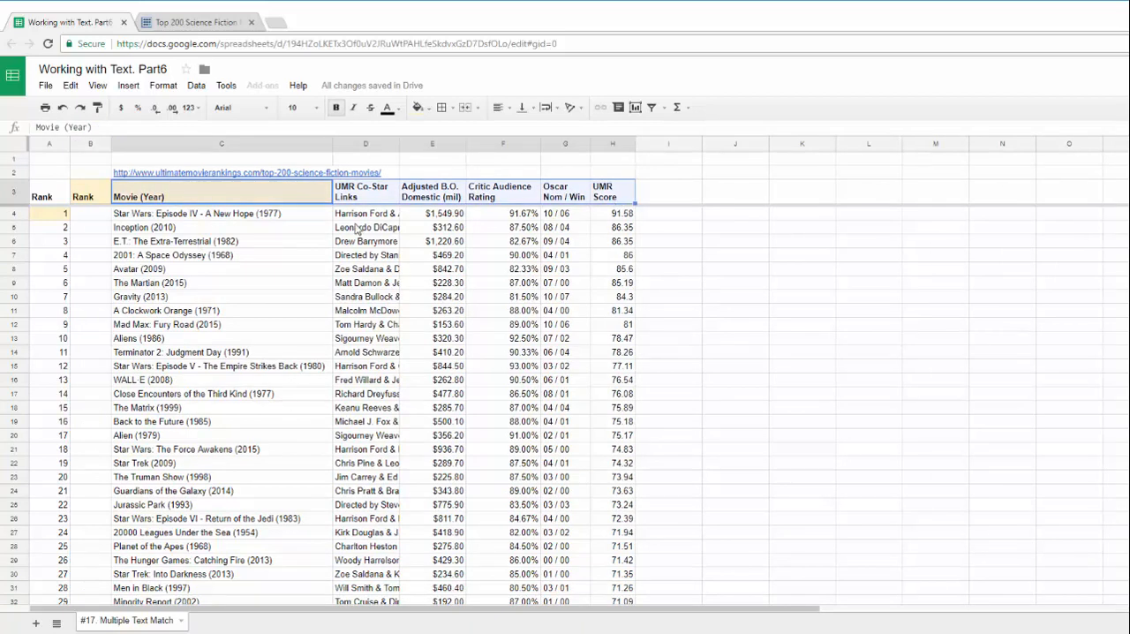
{"action": "left_click", "coordinate": [203, 195]}
{"action": "key", "text": "ctrl+Down"}
{"action": "key", "text": "ctrl+Up"}
{"action": "key", "text": "Down"}
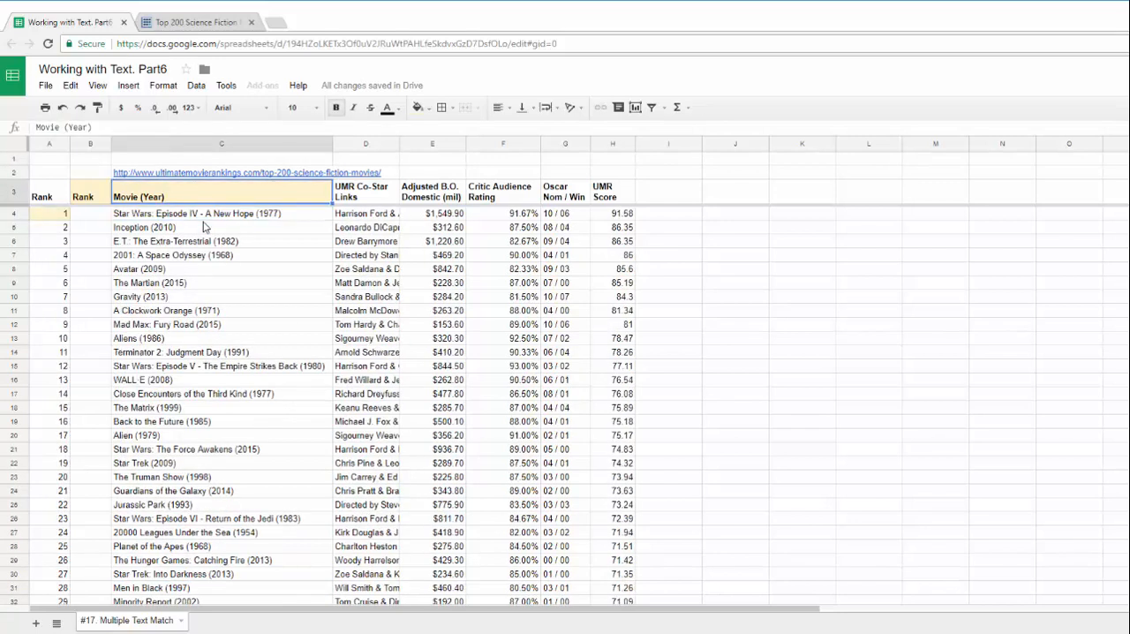
{"action": "left_click", "coordinate": [89, 199]}
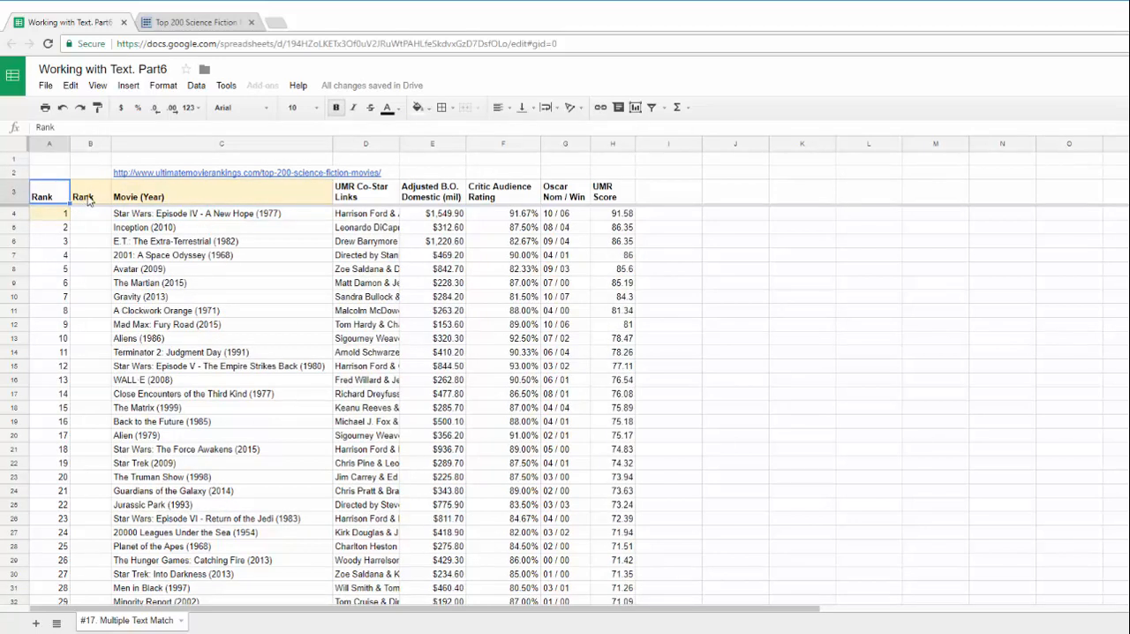
{"action": "left_click", "coordinate": [613, 202], "text": "shift"}
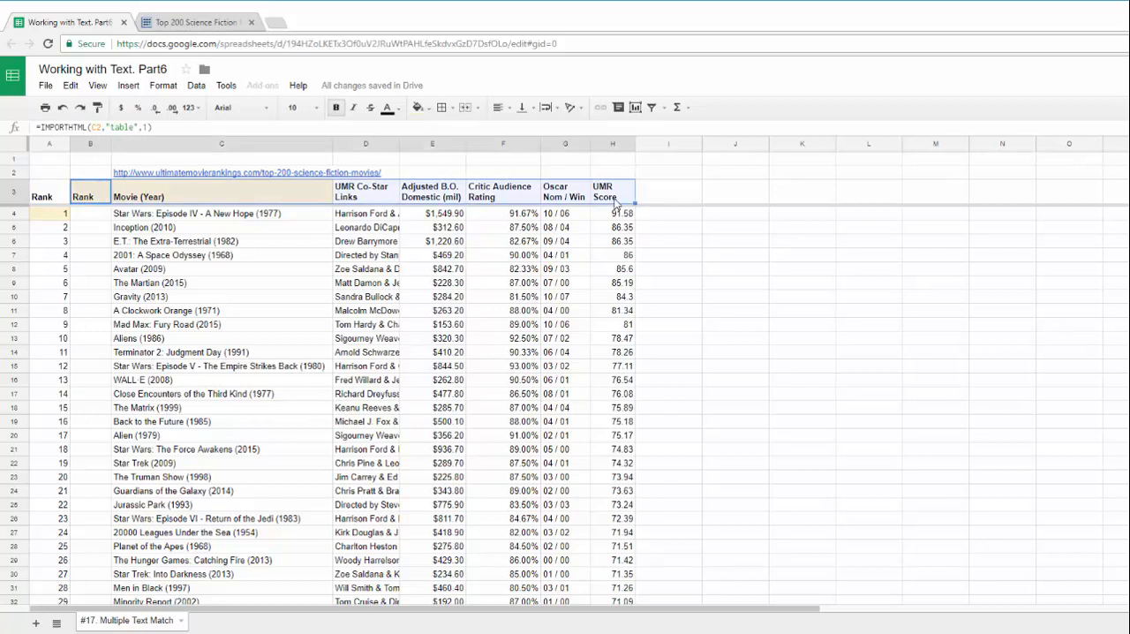
Replace the B3 formula with a QUERY function that takes IMPORTHTML(C2,"table",1) as its data
{"action": "left_click", "coordinate": [84, 199]}
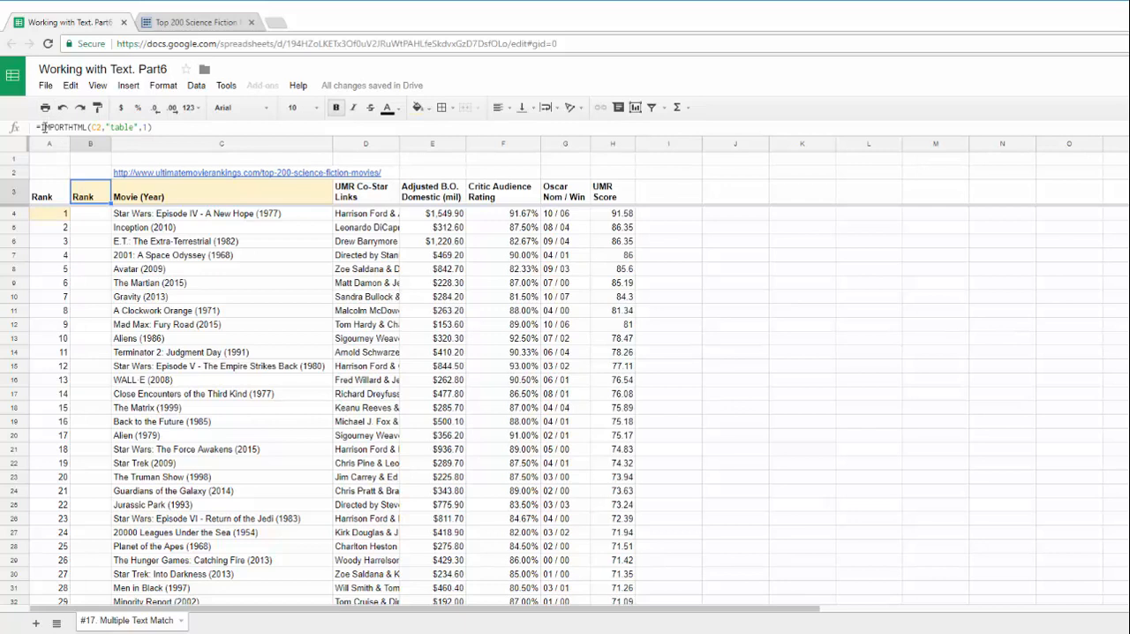
{"action": "triple_click", "coordinate": [71, 127]}
{"action": "type", "text": "="}
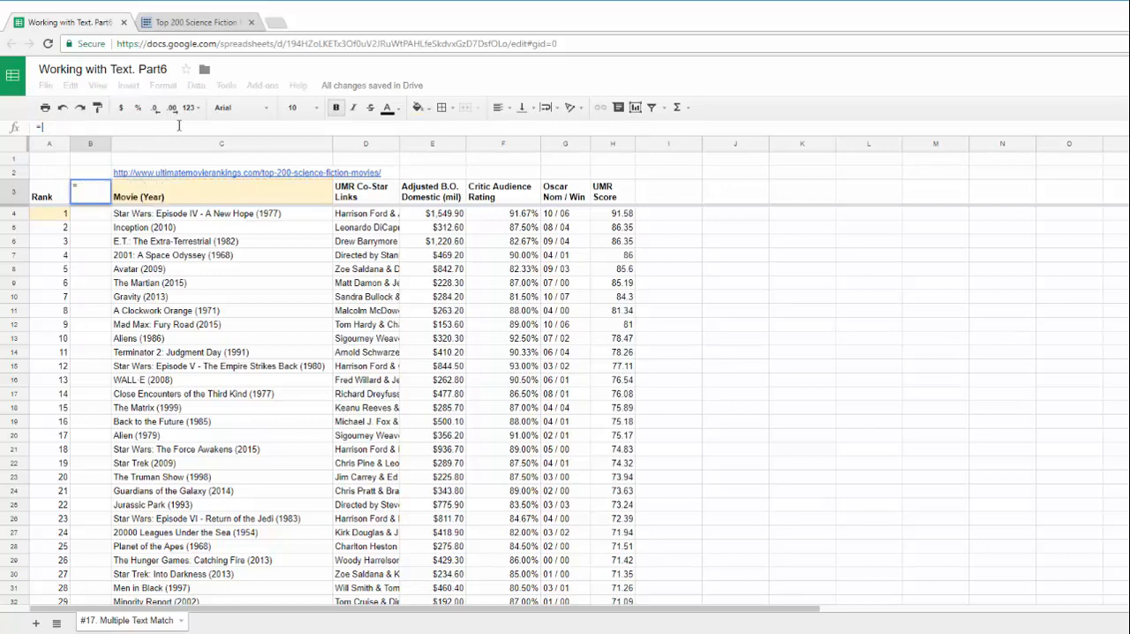
{"action": "type", "text": "que"}
{"action": "key", "text": "Tab"}
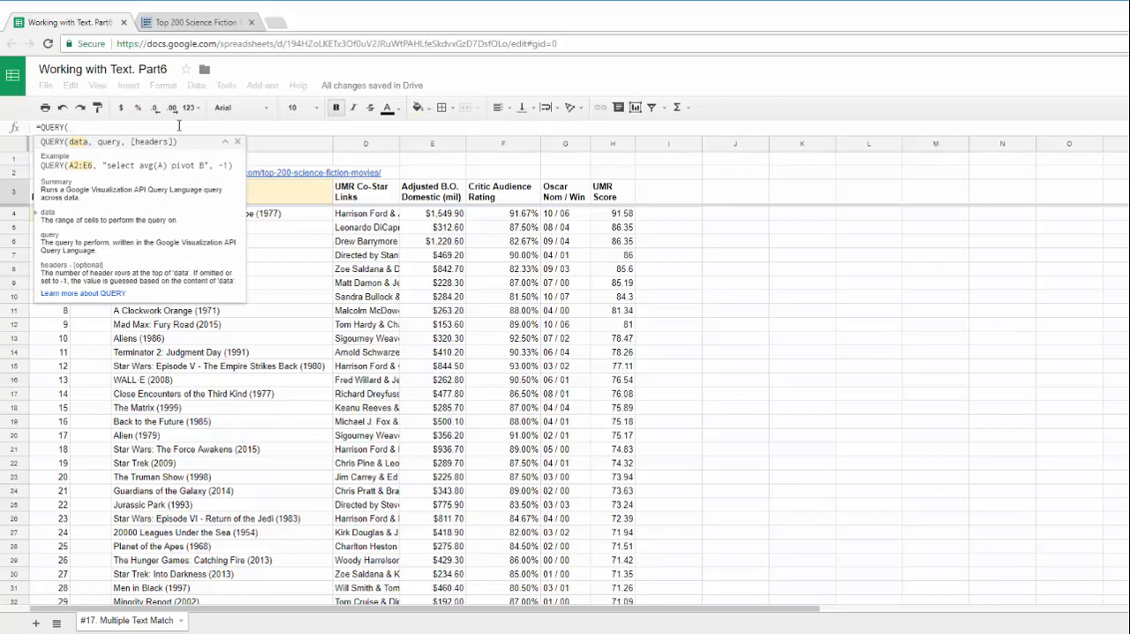
{"action": "type", "text": "IMPORTHTML(C2,\"table\",1),\"select Col"}
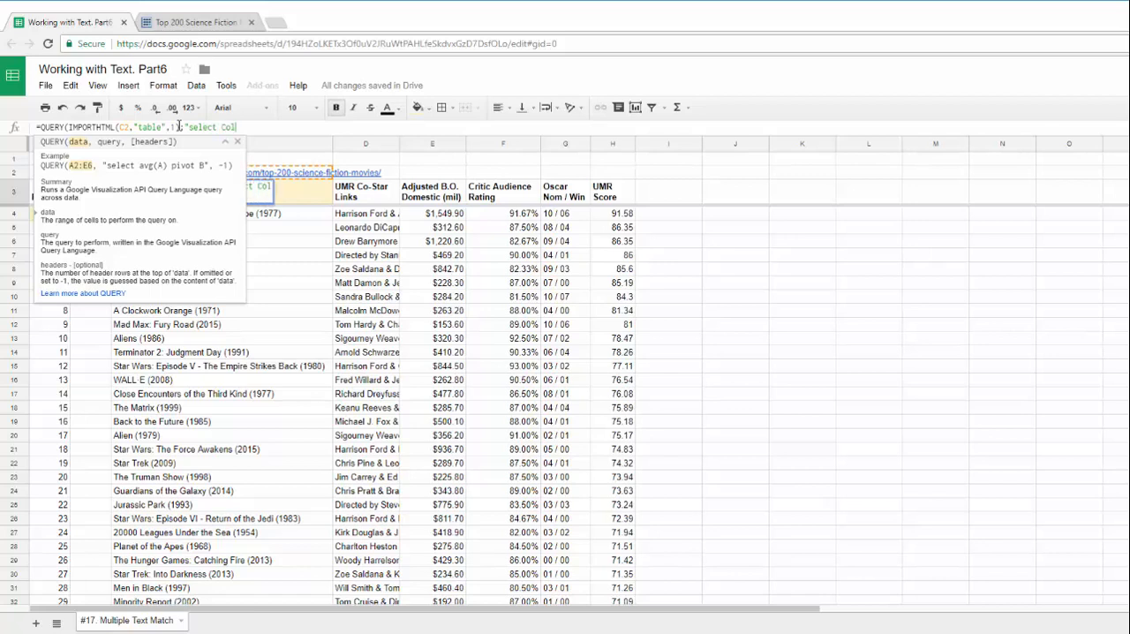
{"action": "type", "text": "2, Col"}
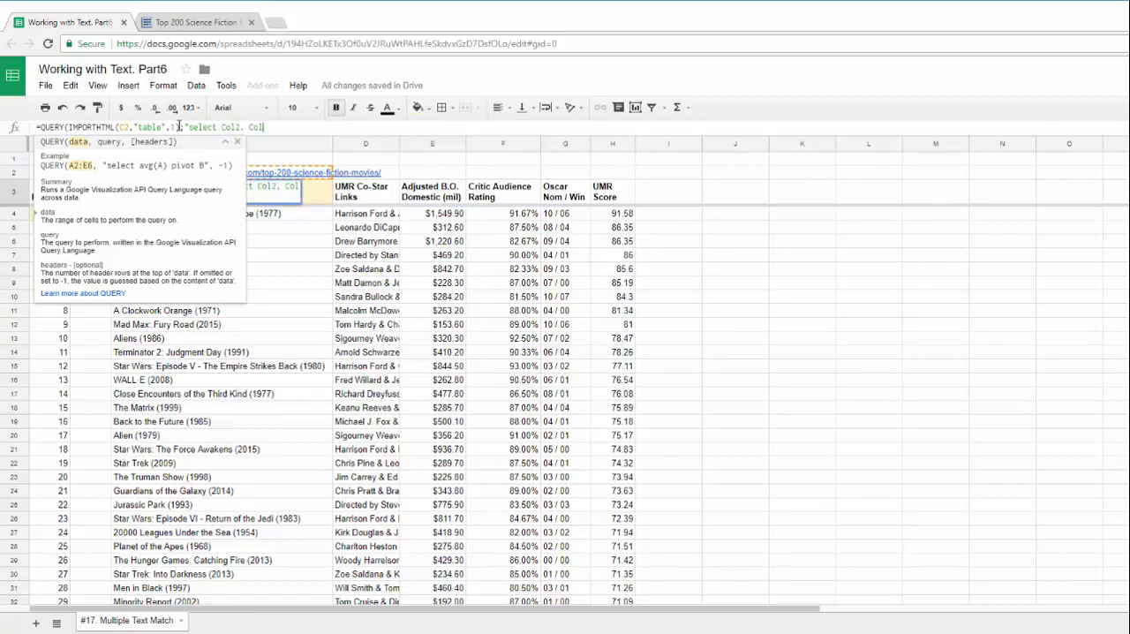
{"action": "type", "text": "3, Col"}
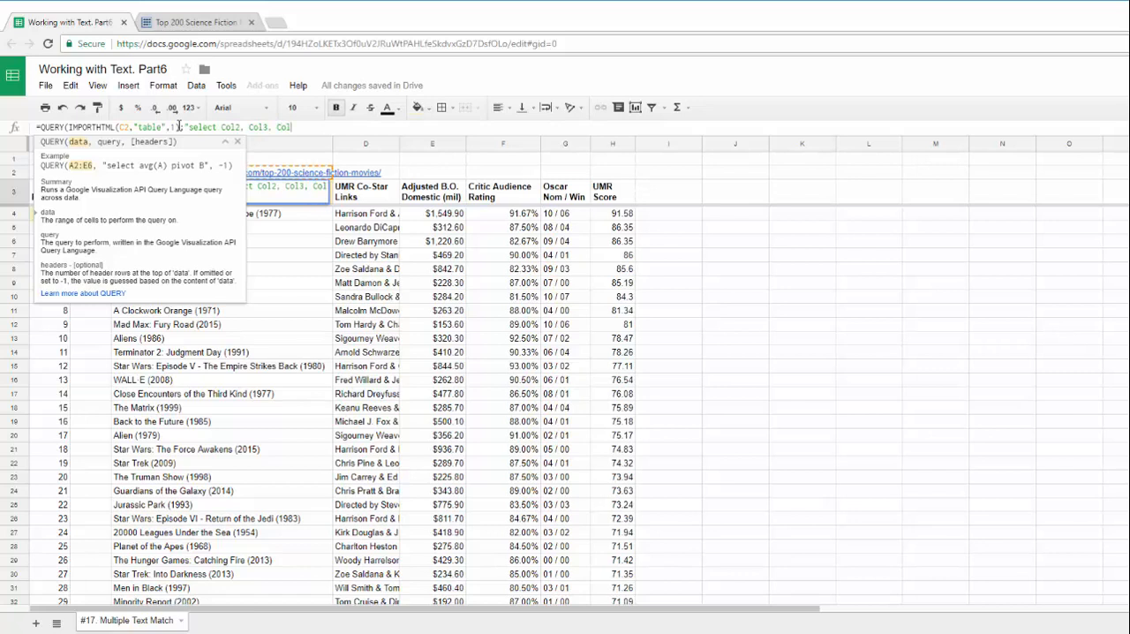
{"action": "type", "text": "4, Col5, Col6, Col7\""}
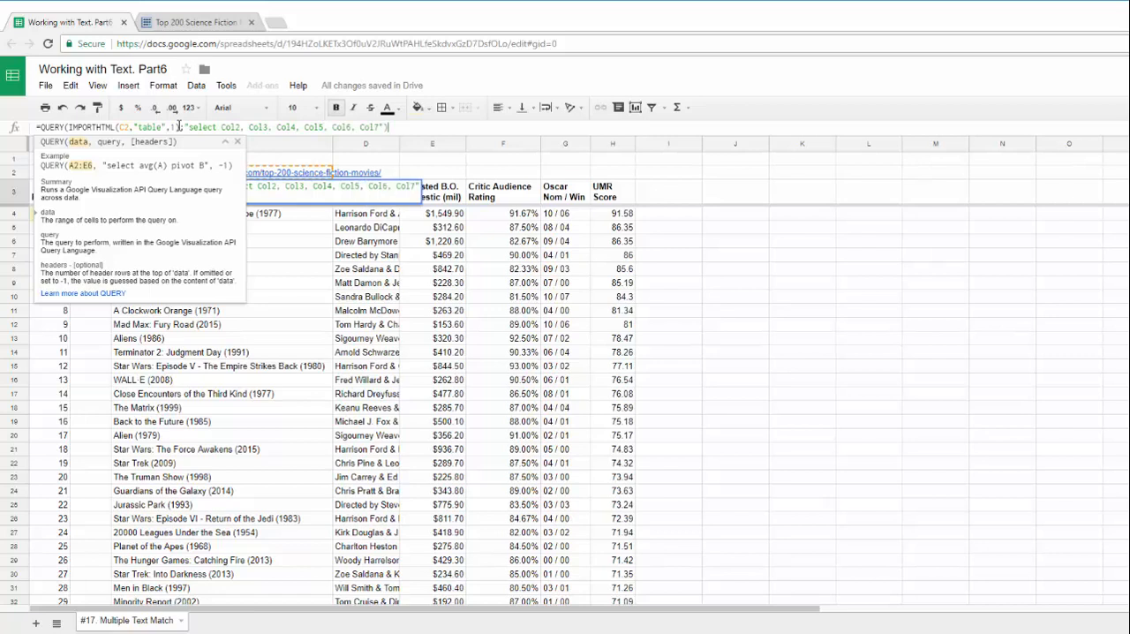
Complete the B3 query with "select Col2, Col3, Col4, Col5, Col6, Col7" and enter the formula
{"action": "key", "text": "Return"}
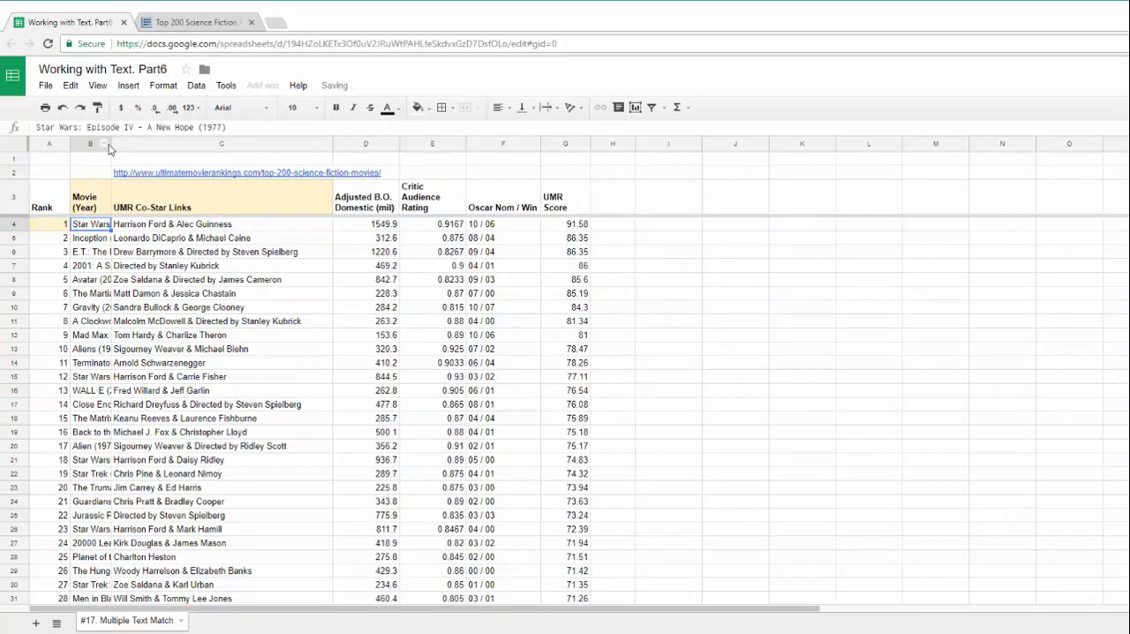
Widen column B to fit the movie titles, narrow column C, and review the QUERY formula in B3
{"action": "left_click_drag", "start_coordinate": [110, 145], "coordinate": [283, 151]}
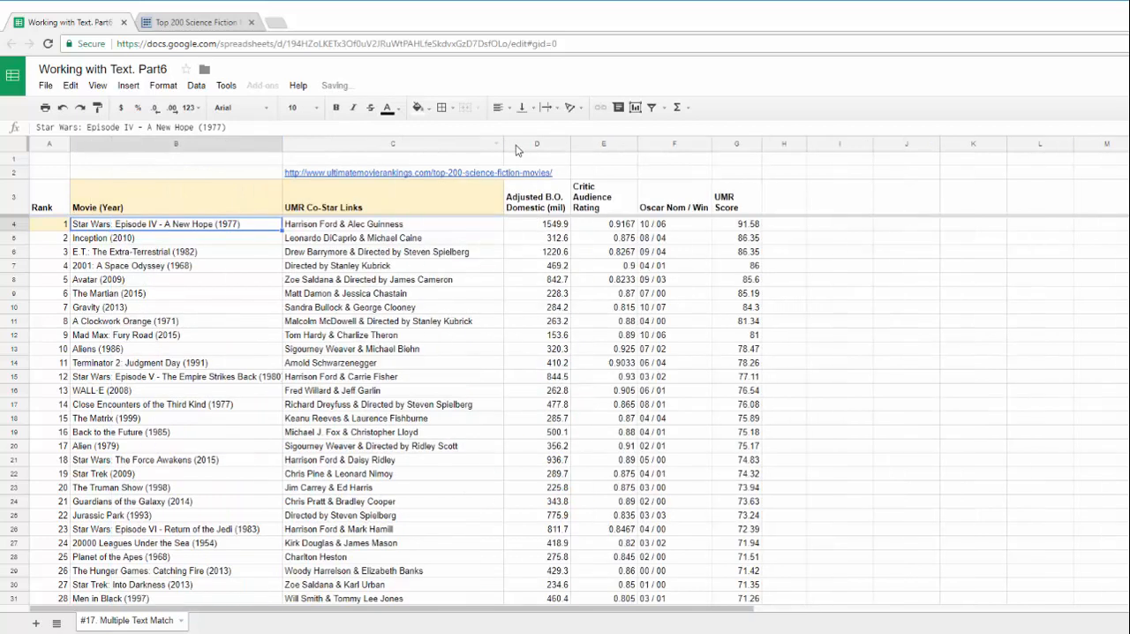
{"action": "left_click_drag", "start_coordinate": [502, 144], "coordinate": [345, 159]}
{"action": "left_click", "coordinate": [105, 208]}
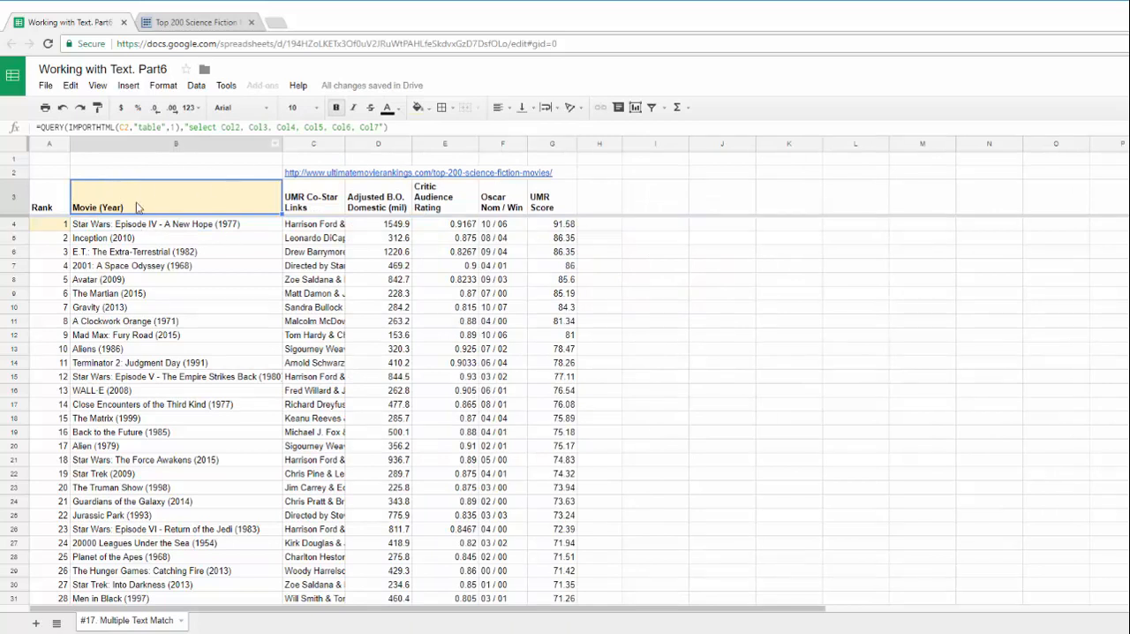
{"action": "left_click", "coordinate": [403, 126]}
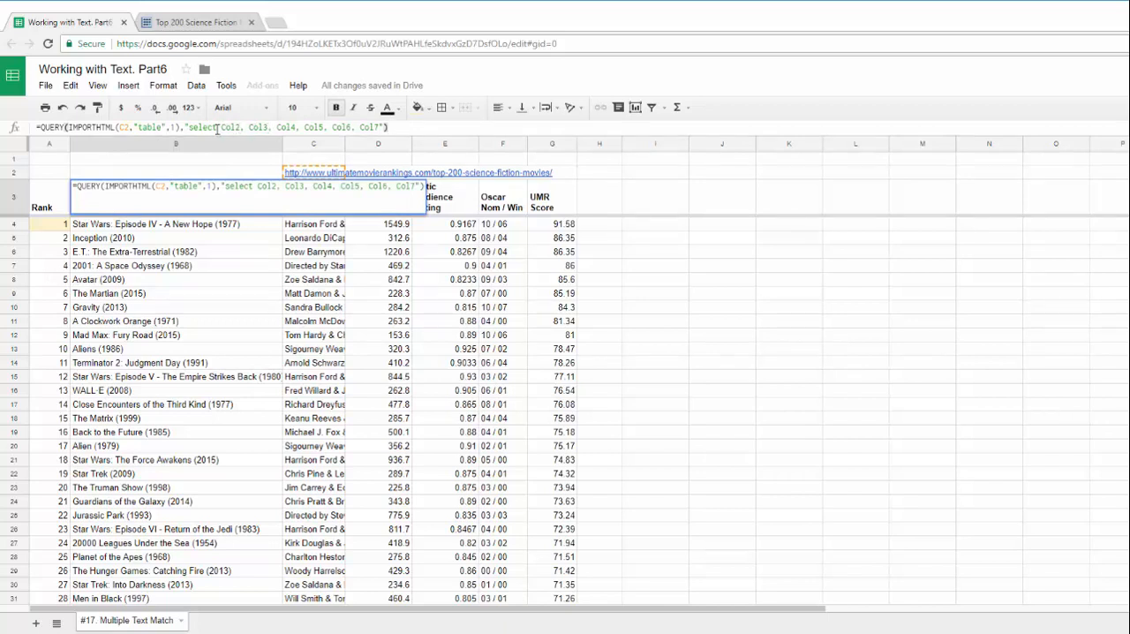
{"action": "key", "text": "Tab"}
{"action": "left_click", "coordinate": [102, 207]}
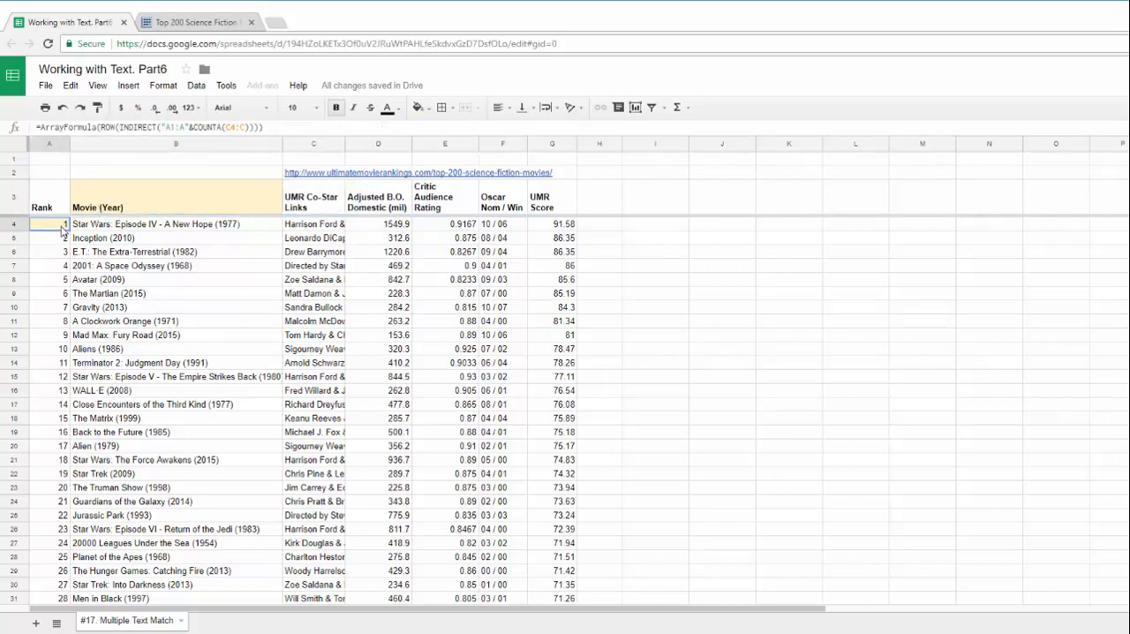
Enter the search word star in cell I3 and fill the cell with a light green background
{"action": "left_click", "coordinate": [655, 205]}
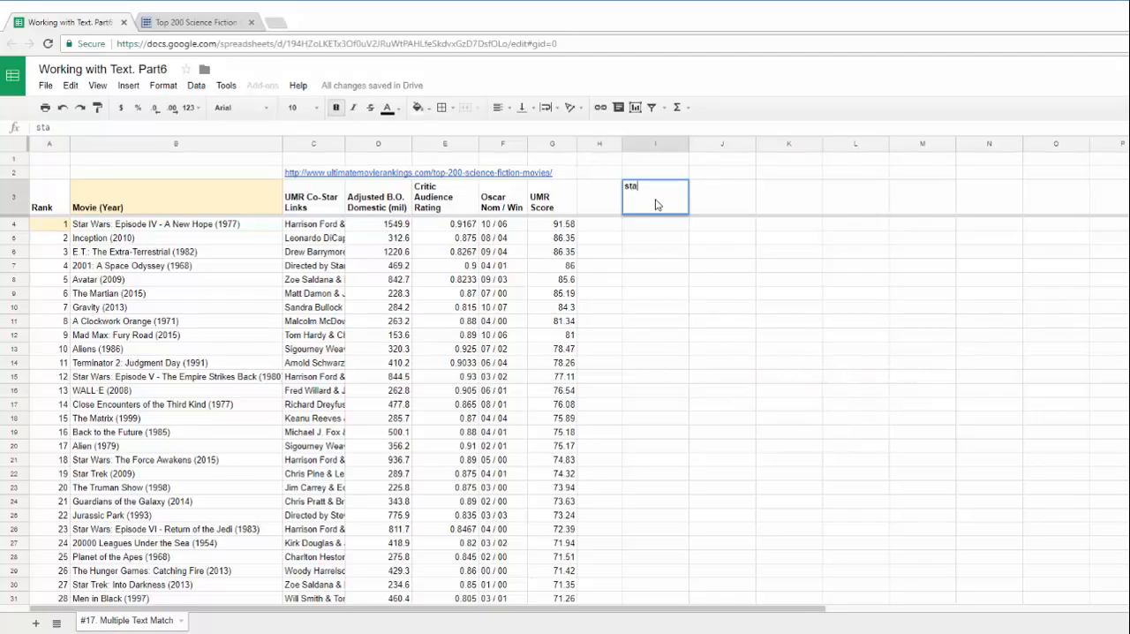
{"action": "key", "text": "Tab"}
{"action": "left_click", "coordinate": [655, 204]}
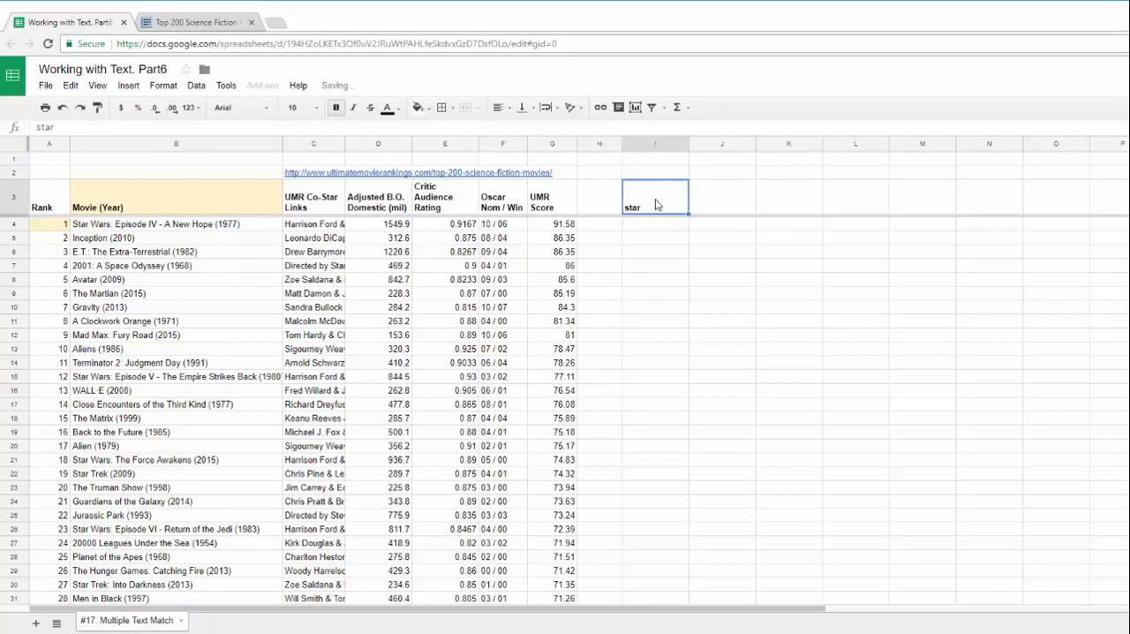
{"action": "left_click", "coordinate": [418, 107]}
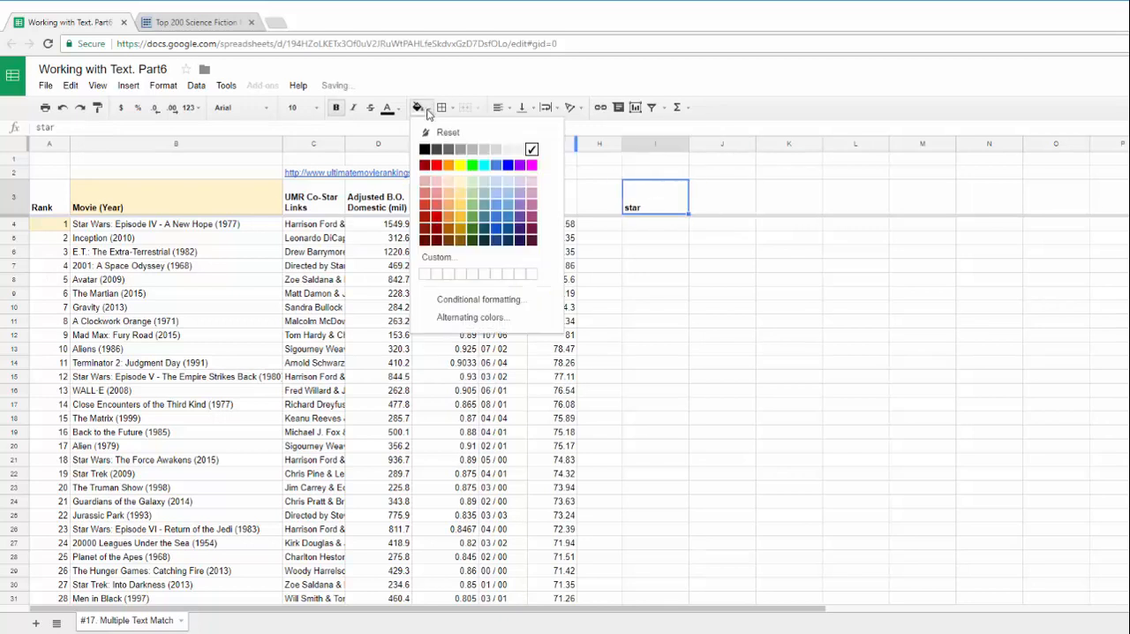
{"action": "left_click", "coordinate": [473, 188]}
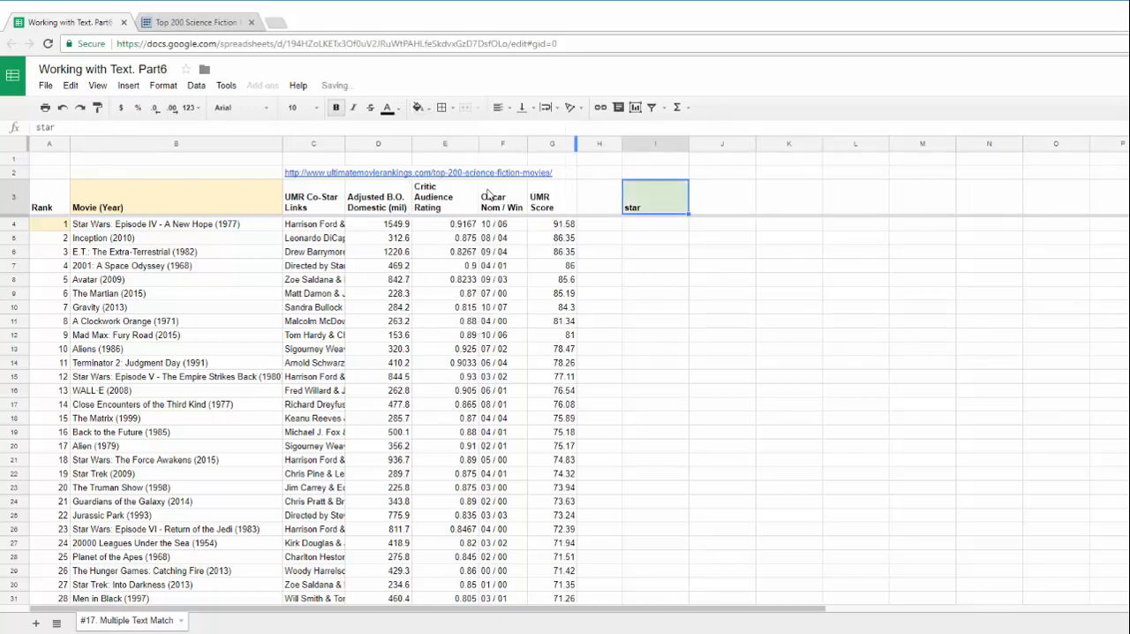
Start a FILTER formula in cell I4 with the open-ended range A3:B as the data to filter
{"action": "left_click", "coordinate": [655, 227]}
{"action": "type", "text": "="}
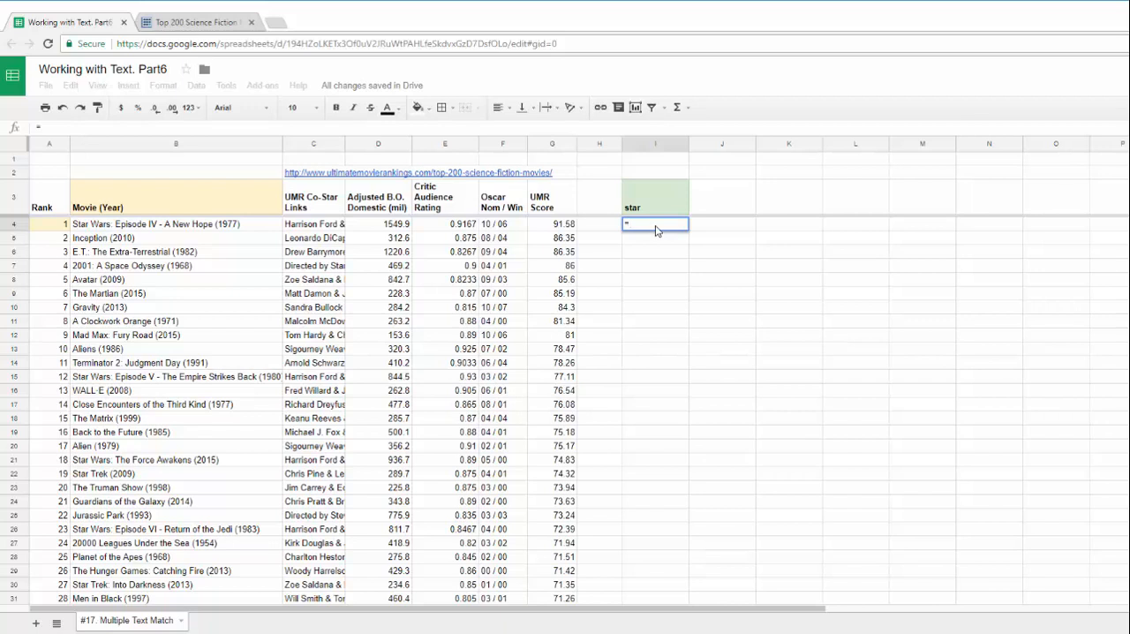
{"action": "type", "text": "FILTER("}
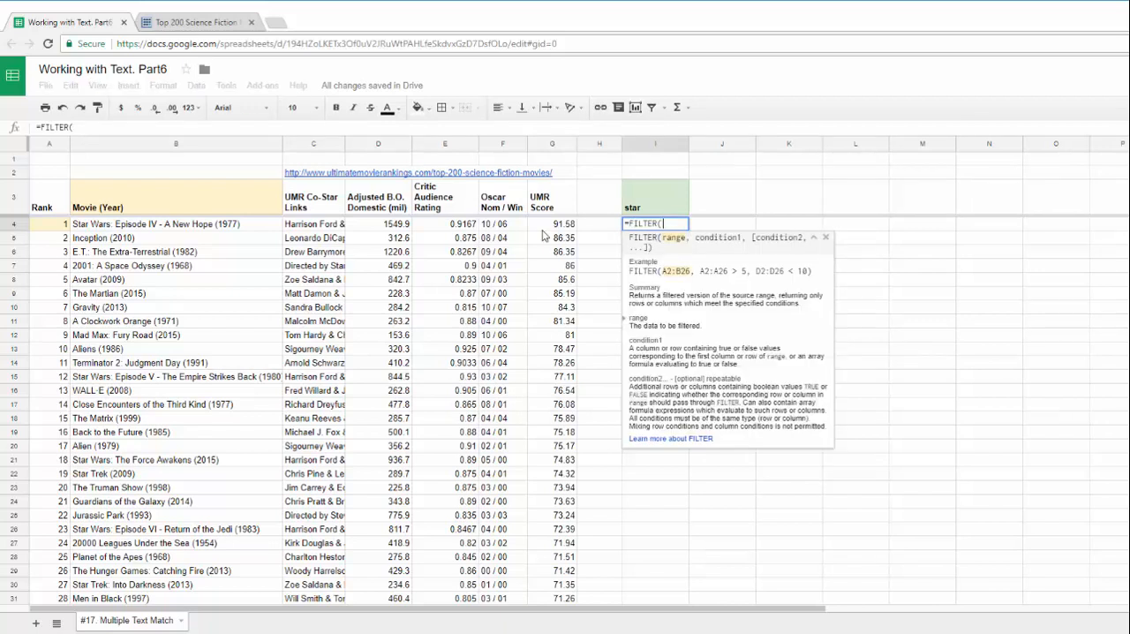
{"action": "left_click_drag", "start_coordinate": [61, 212], "coordinate": [148, 337]}
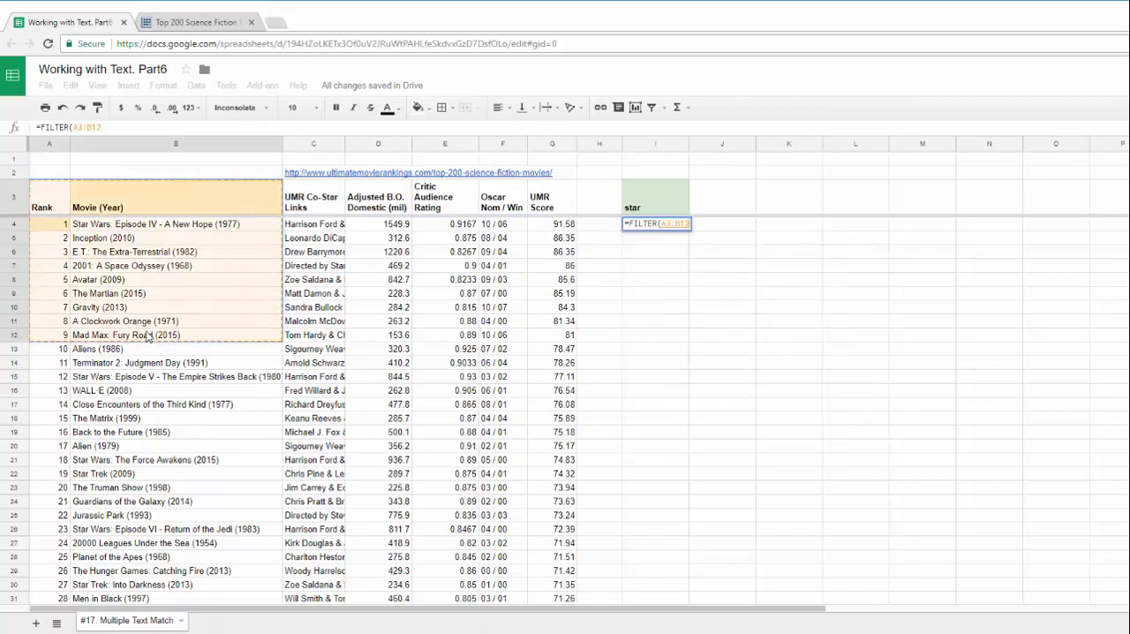
{"action": "key", "text": "BackSpace"}
{"action": "key", "text": "BackSpace"}
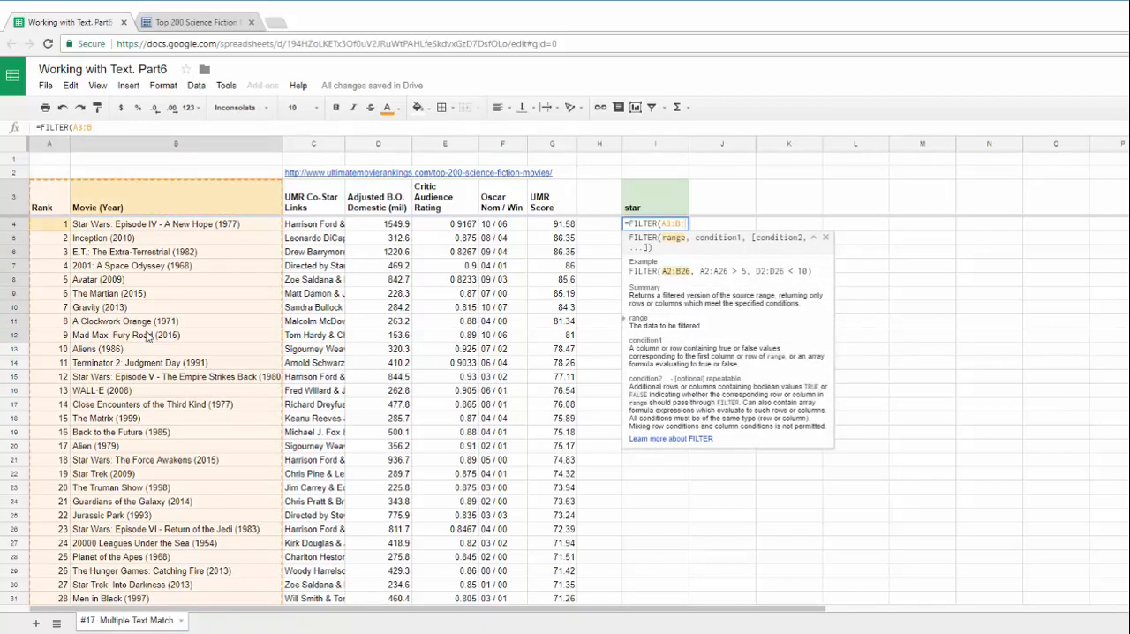
{"action": "type", "text": ";"}
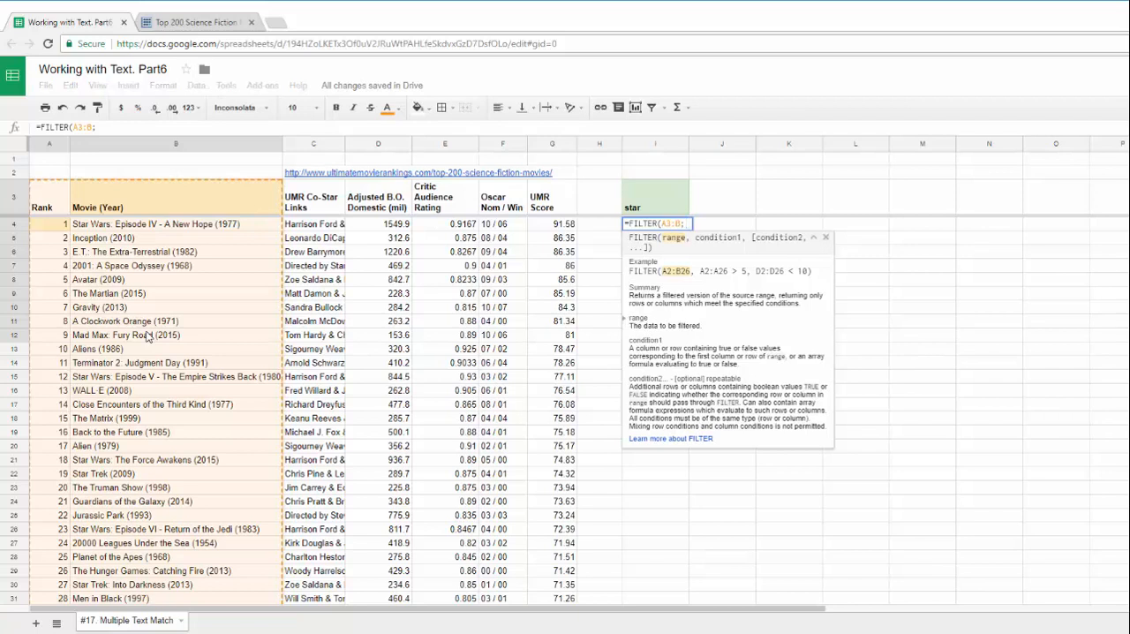
{"action": "type", "text": "re"}
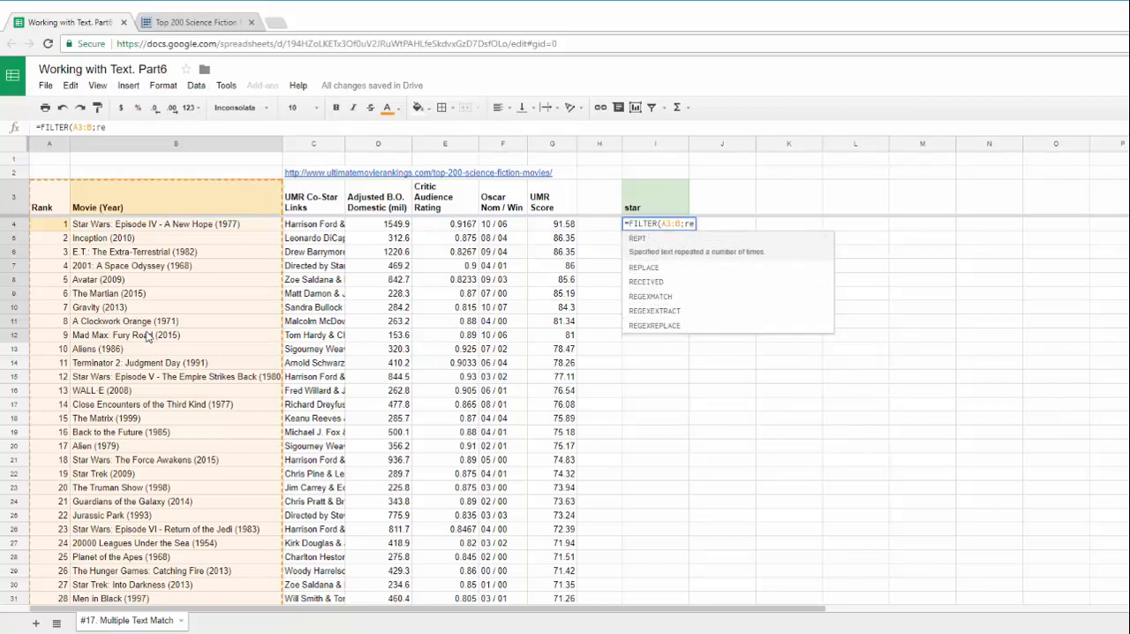
{"action": "type", "text": "ge"}
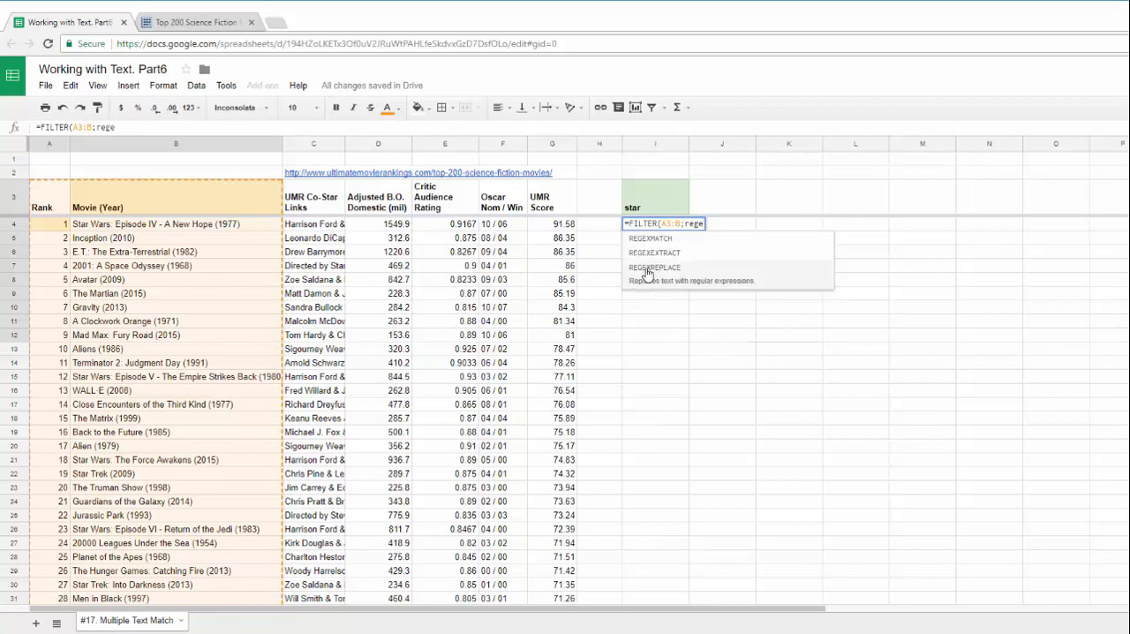
Add REGEXMATCH(B3:B;I3) as the FILTER condition, close both functions and enter the formula
{"action": "left_click", "coordinate": [645, 238]}
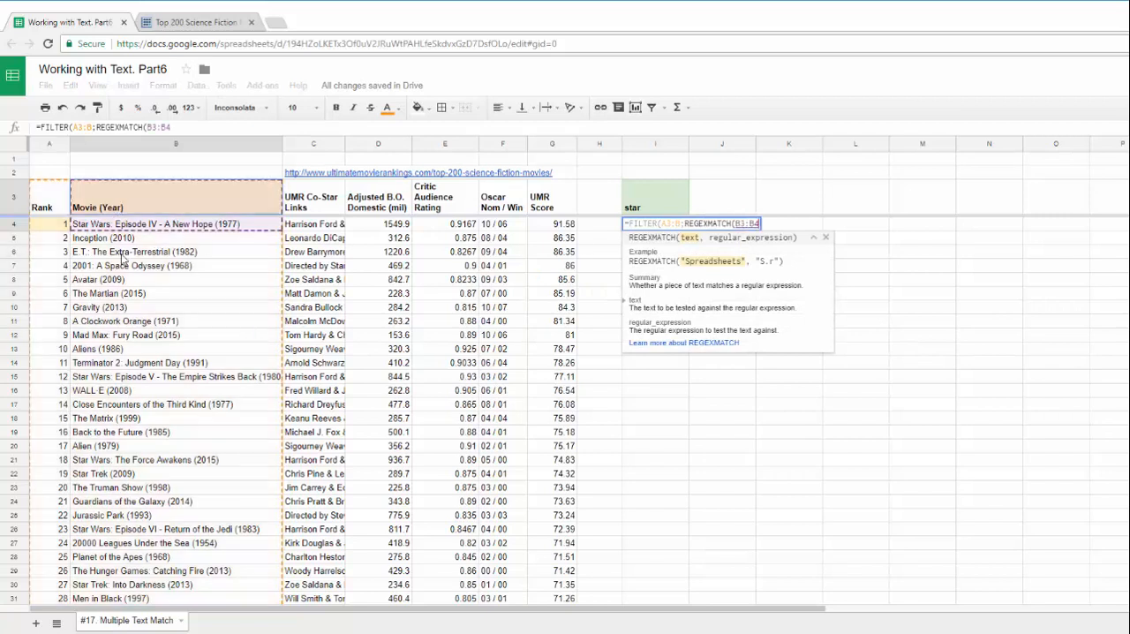
{"action": "left_click_drag", "start_coordinate": [117, 216], "coordinate": [148, 377]}
{"action": "key", "text": "BackSpace"}
{"action": "key", "text": "BackSpace"}
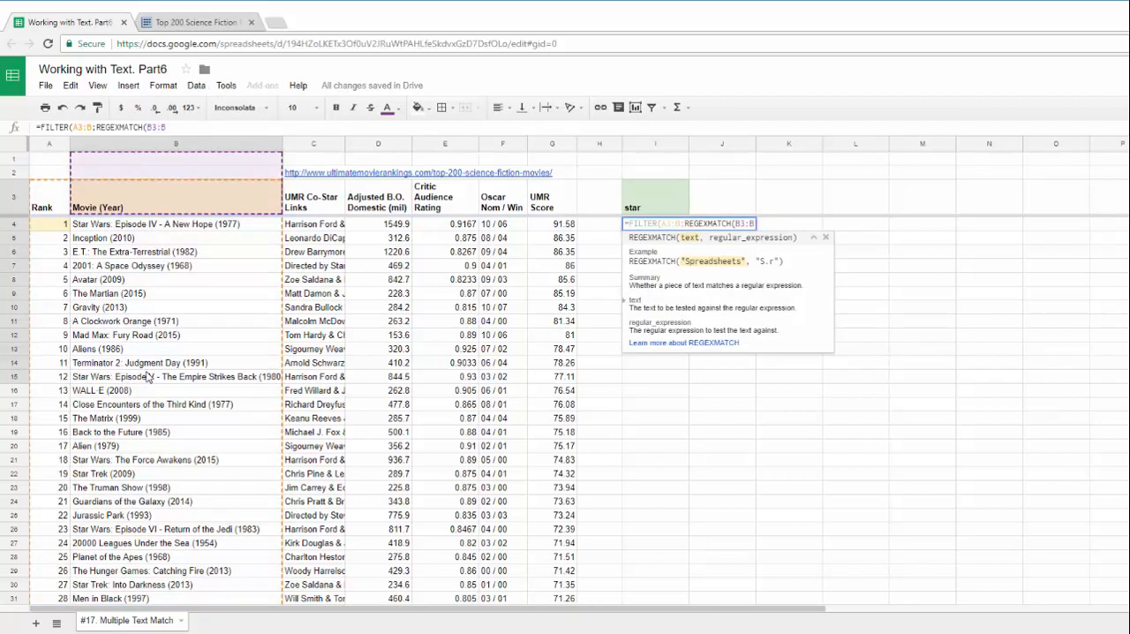
{"action": "type", "text": ";"}
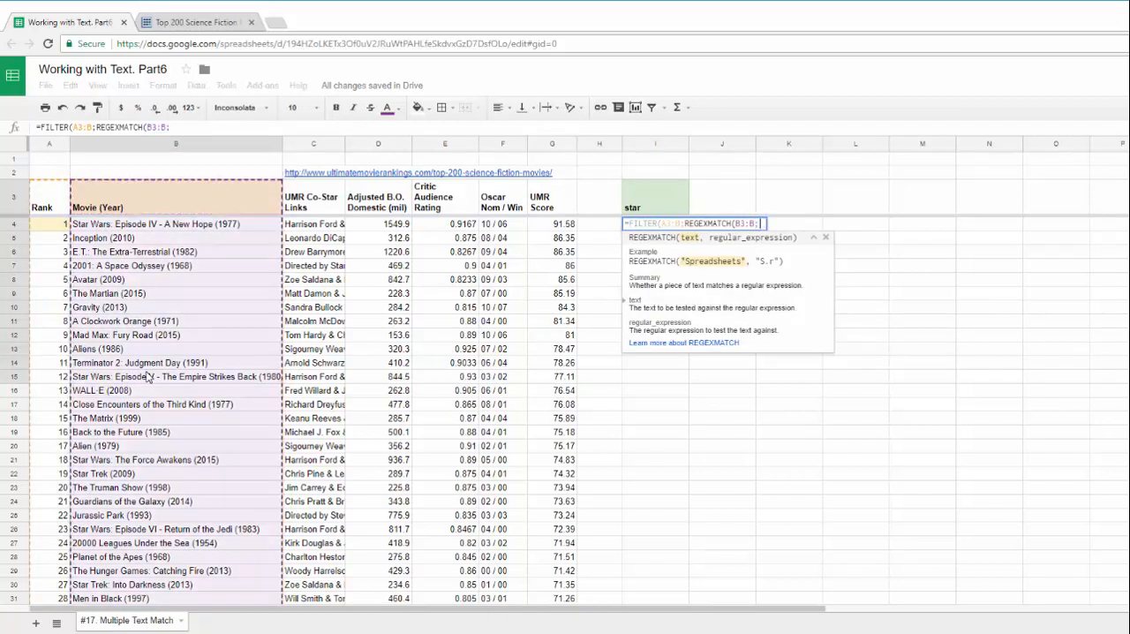
{"action": "left_click", "coordinate": [655, 209]}
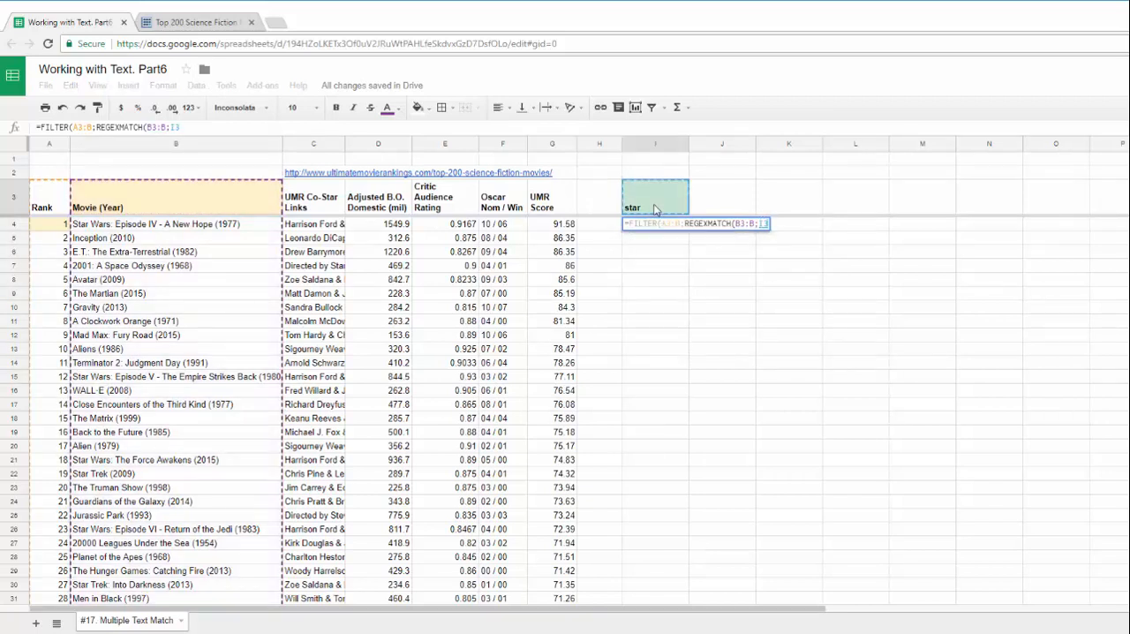
{"action": "type", "text": "))"}
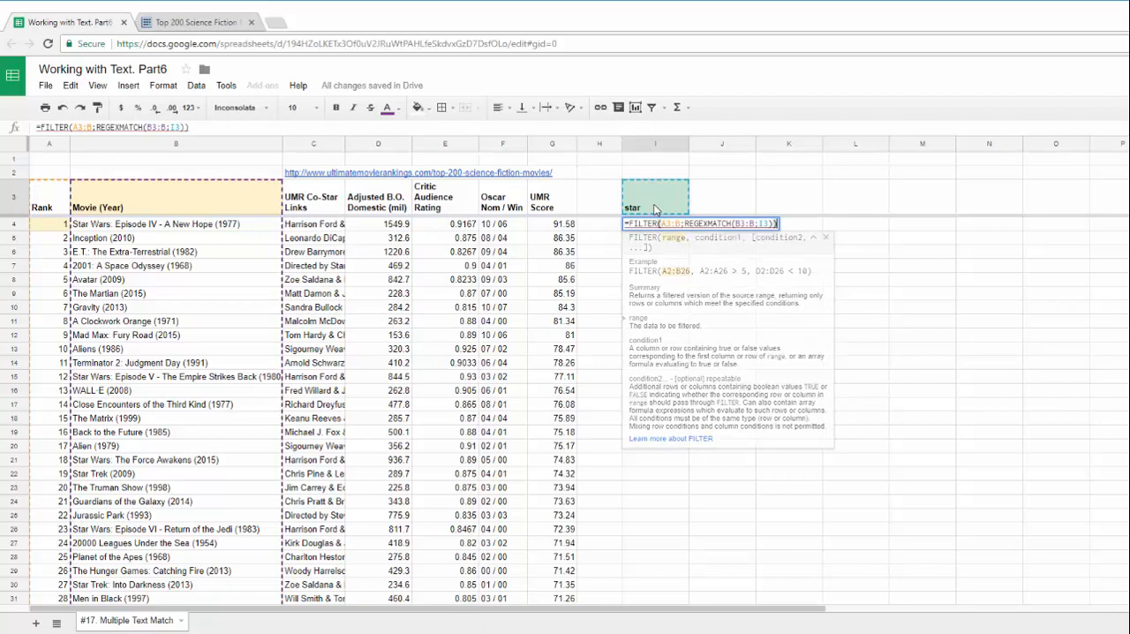
{"action": "key", "text": "Return"}
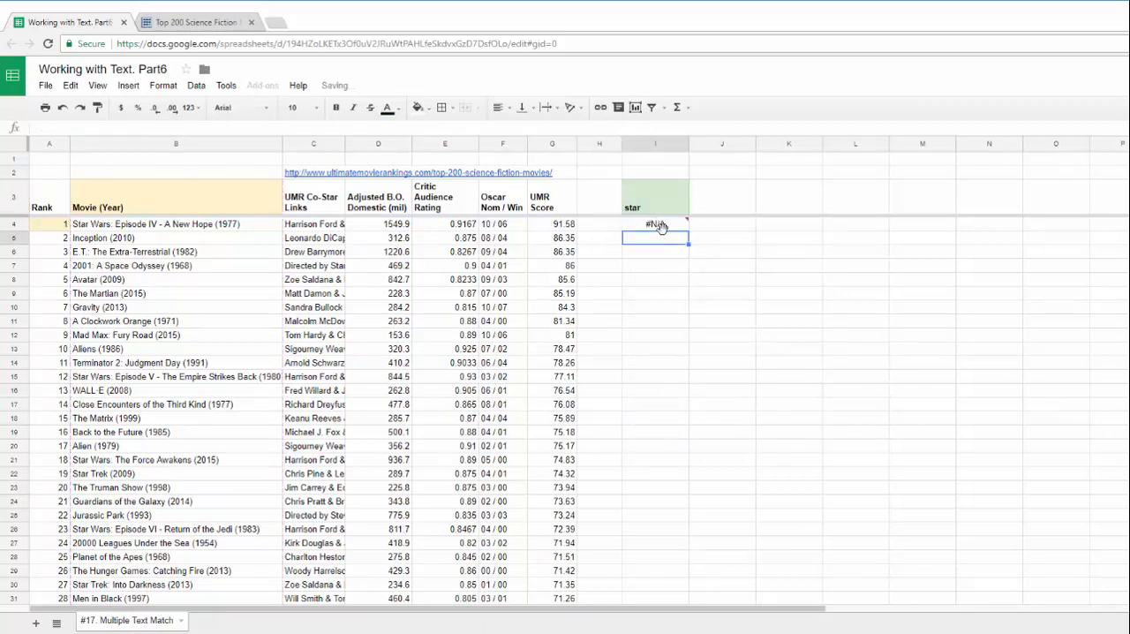
Make the search word in I3 case-insensitive by changing it to (?i)star
{"action": "left_click", "coordinate": [656, 223]}
{"action": "left_click", "coordinate": [632, 190]}
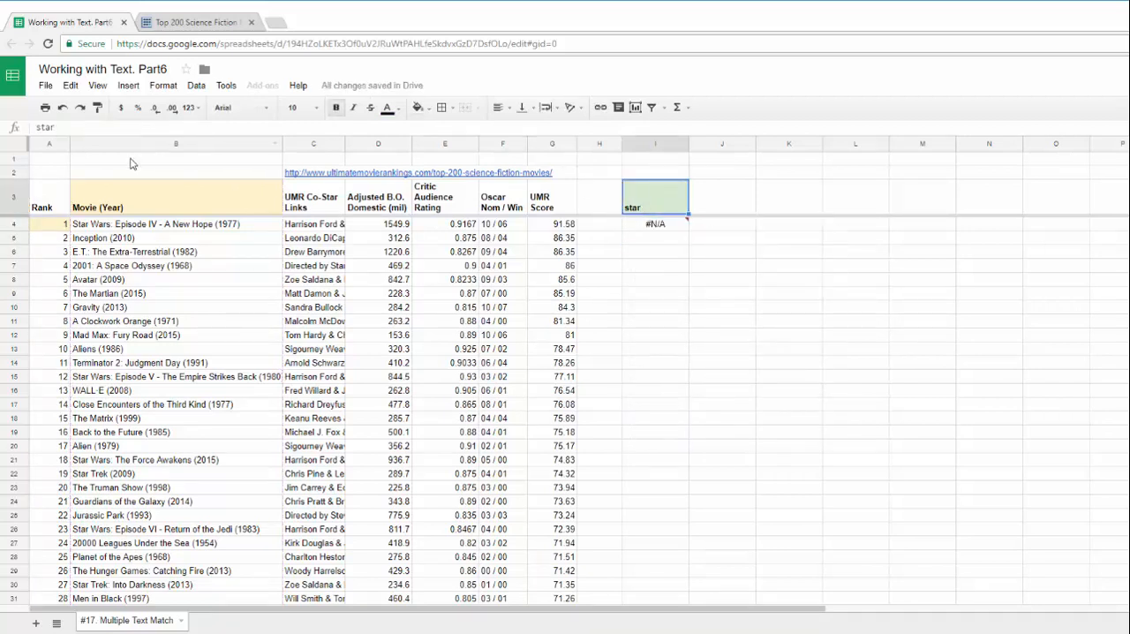
{"action": "left_click", "coordinate": [38, 127]}
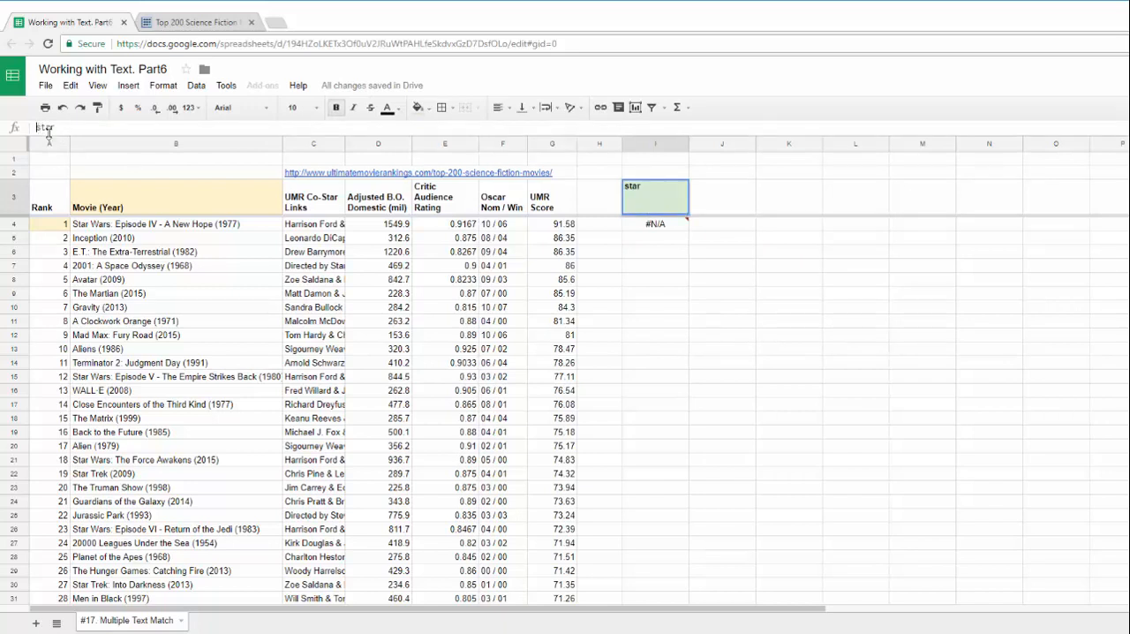
{"action": "type", "text": "(?i)"}
{"action": "left_click_drag", "start_coordinate": [55, 127], "coordinate": [23, 131]}
{"action": "key", "text": "Tab"}
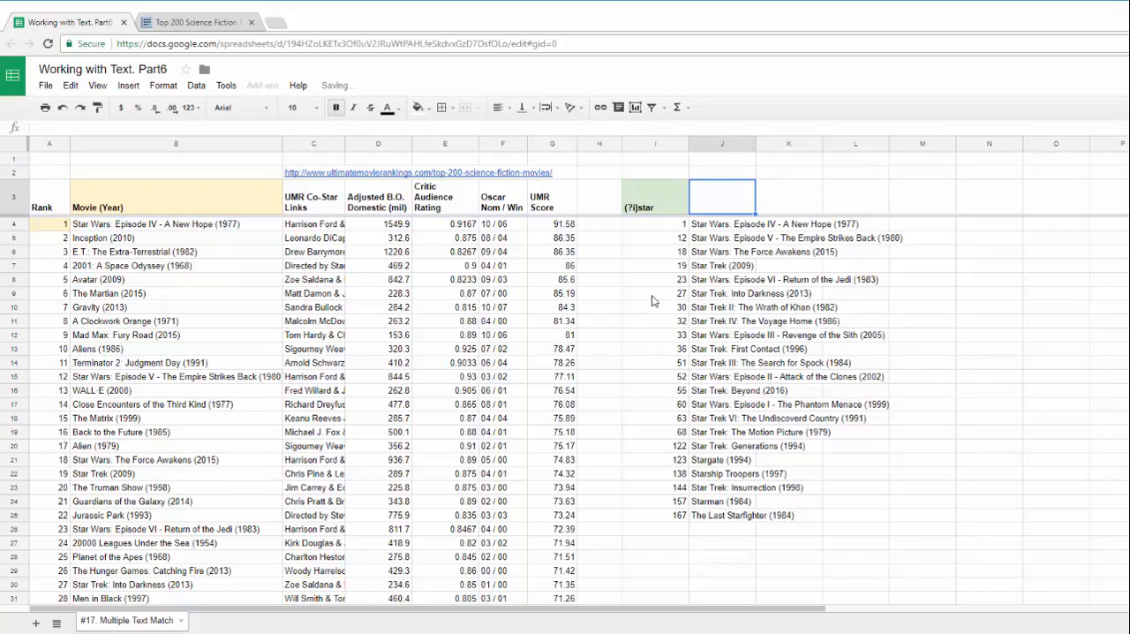
Check the filtered movie titles, and narrow the search pattern in I3 to (?i)star wars
{"action": "left_click", "coordinate": [662, 227]}
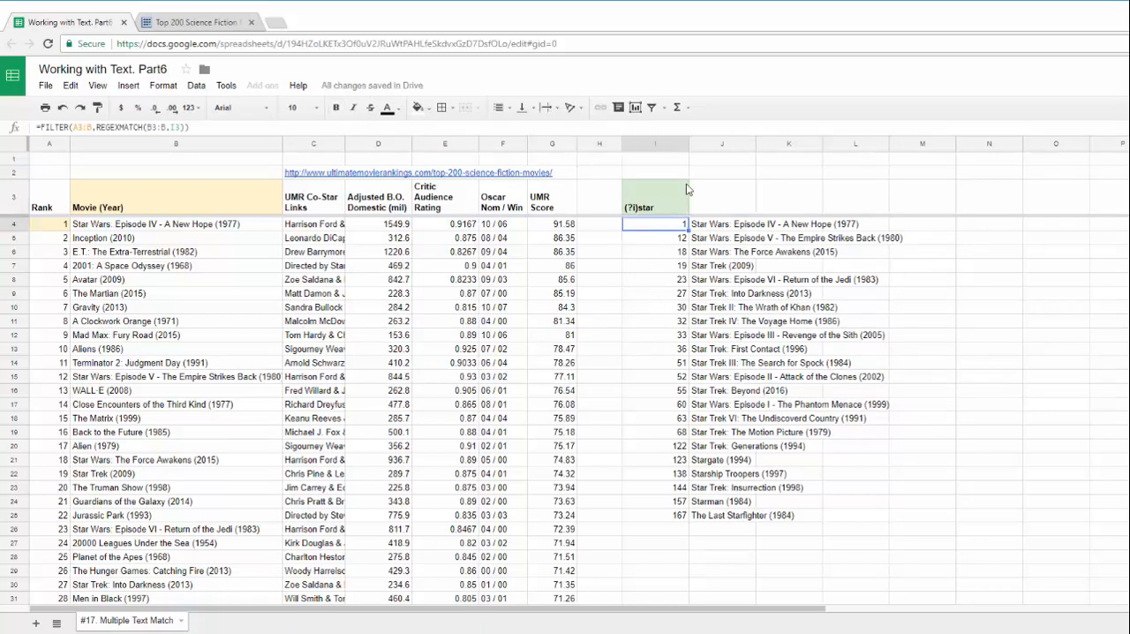
{"action": "left_click", "coordinate": [714, 227]}
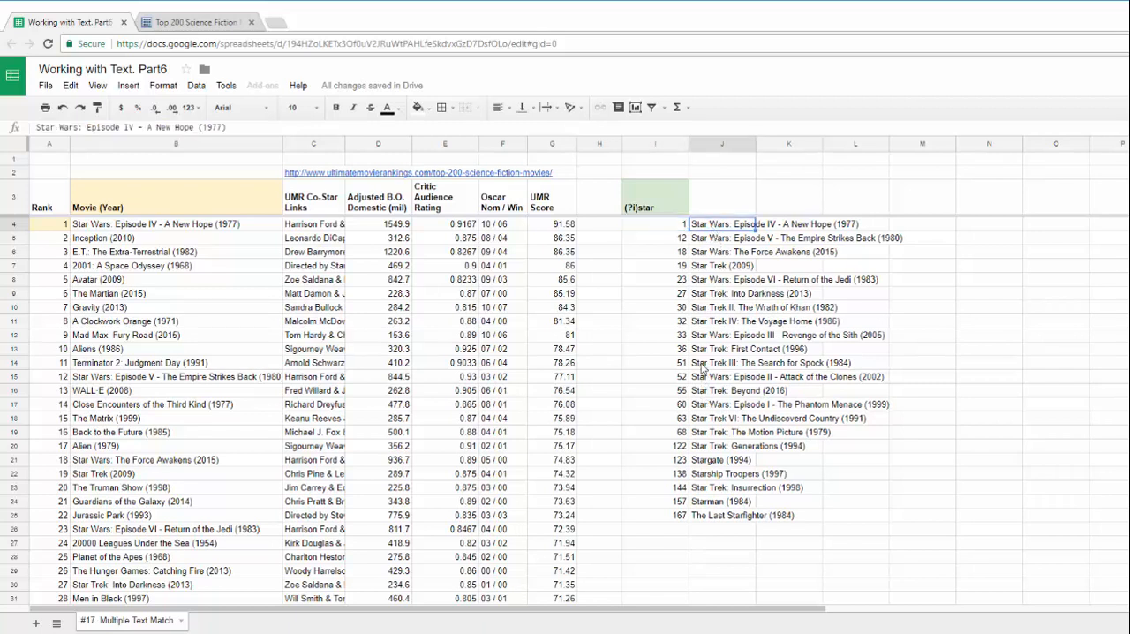
{"action": "left_click", "coordinate": [711, 391]}
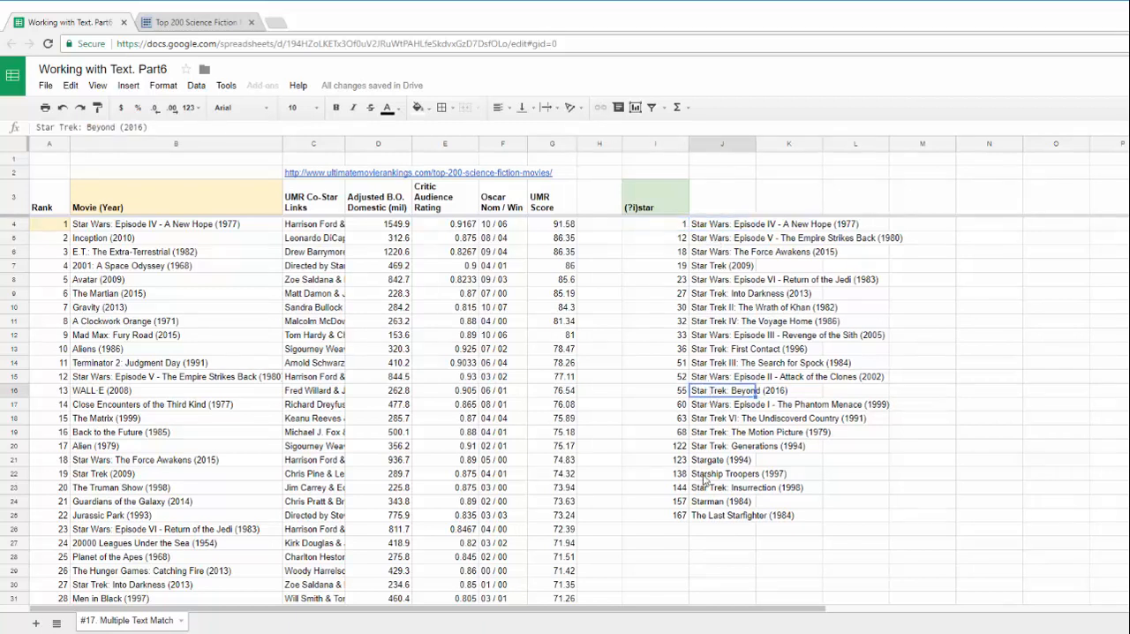
{"action": "left_click", "coordinate": [704, 474]}
{"action": "left_click", "coordinate": [653, 208]}
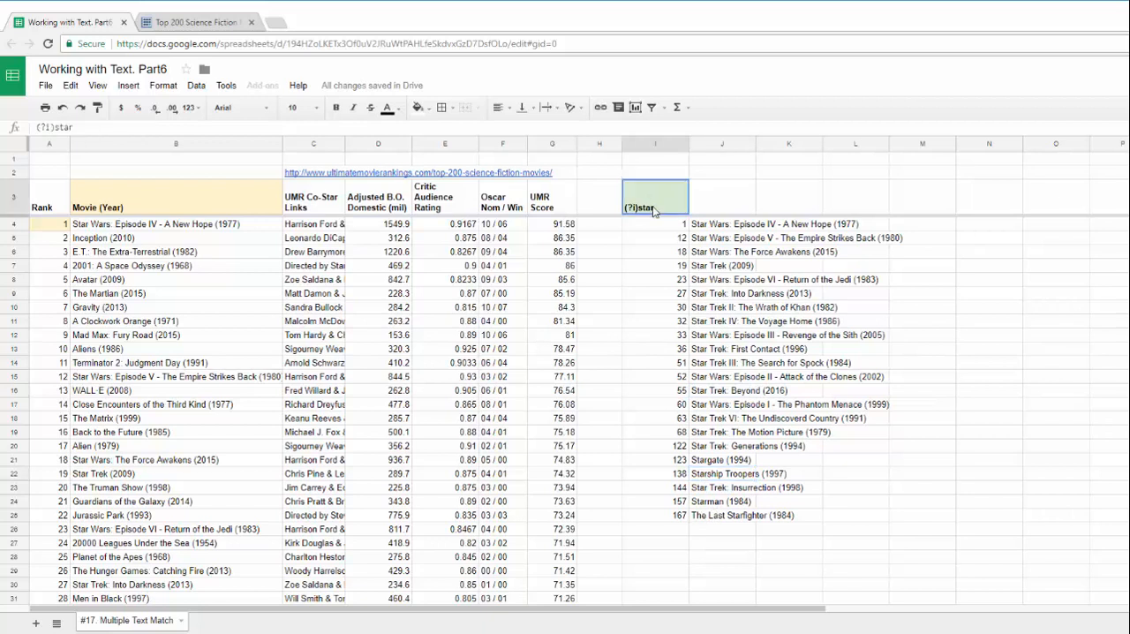
{"action": "left_click", "coordinate": [90, 127]}
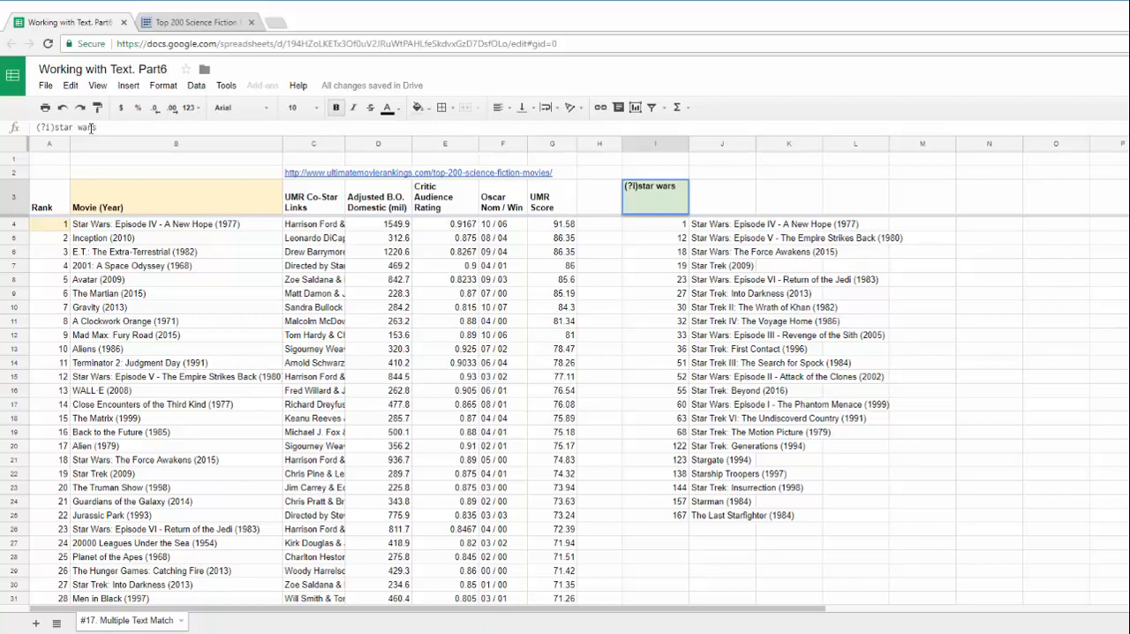
{"action": "key", "text": "Return"}
{"action": "key", "text": "Up"}
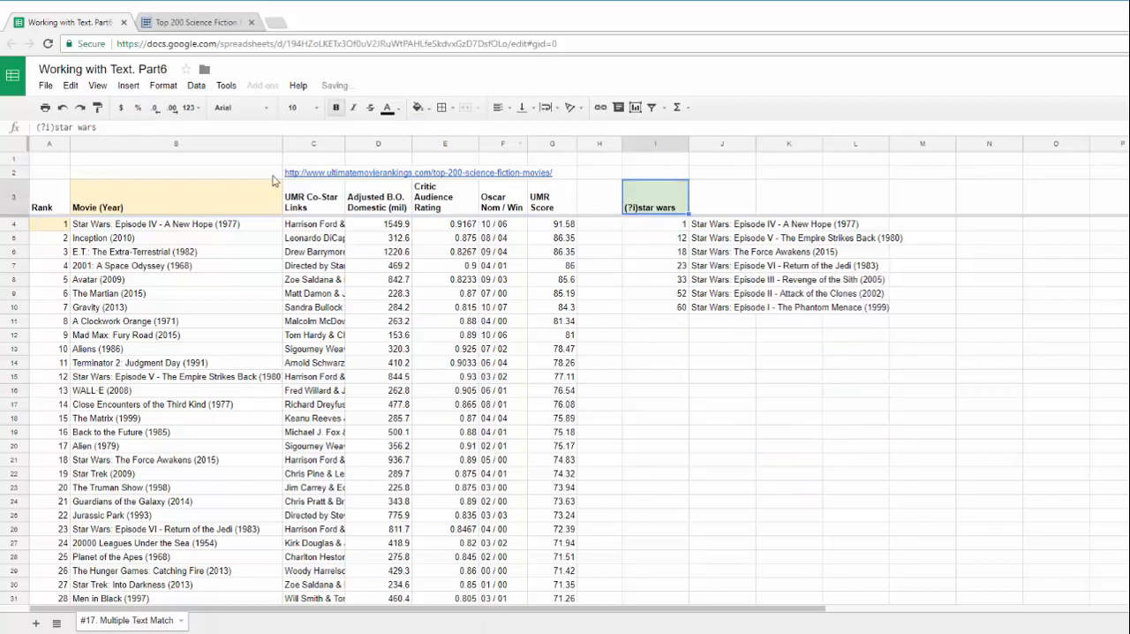
Extend the I3 pattern with an OR alternative so it reads (?i)star wars|star track
{"action": "left_click", "coordinate": [132, 128]}
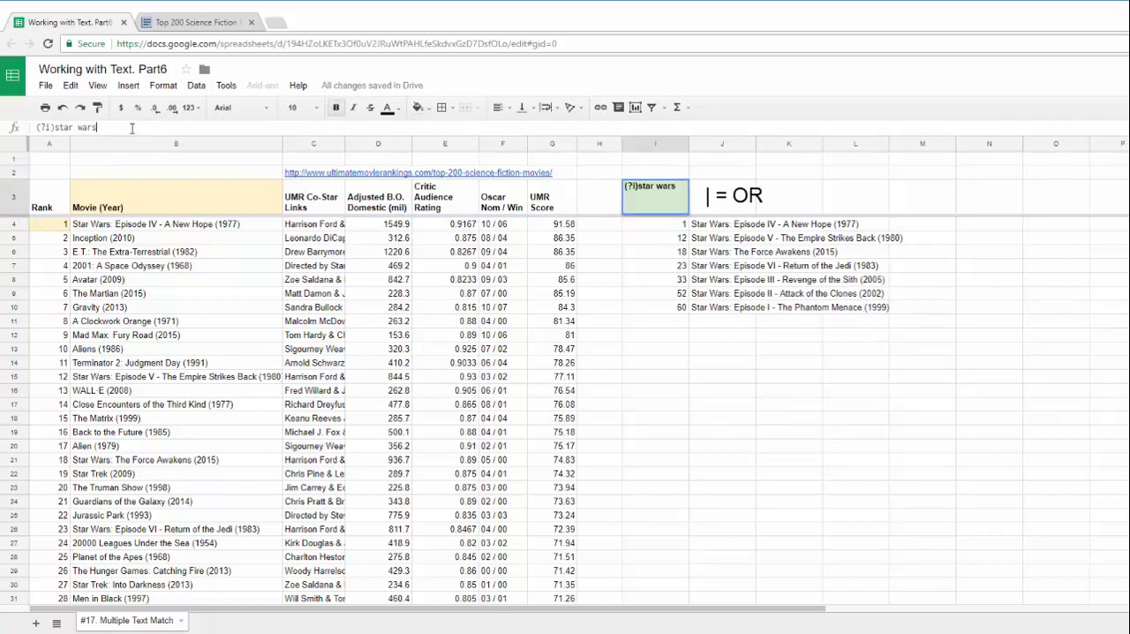
{"action": "type", "text": "|star t"}
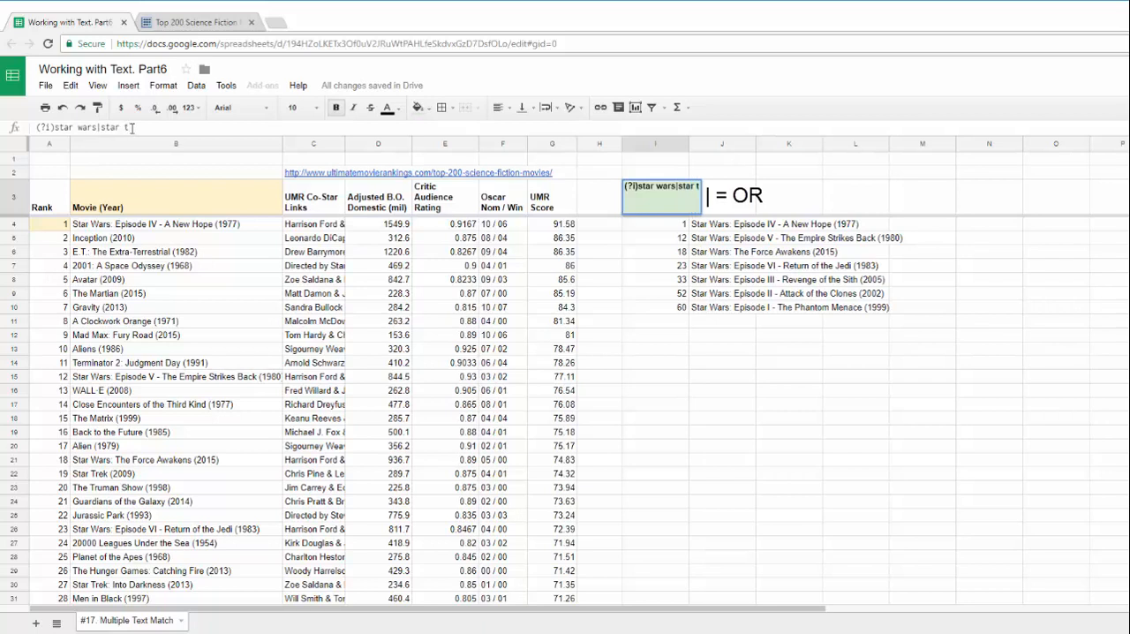
{"action": "type", "text": "rack"}
{"action": "key", "text": "Return"}
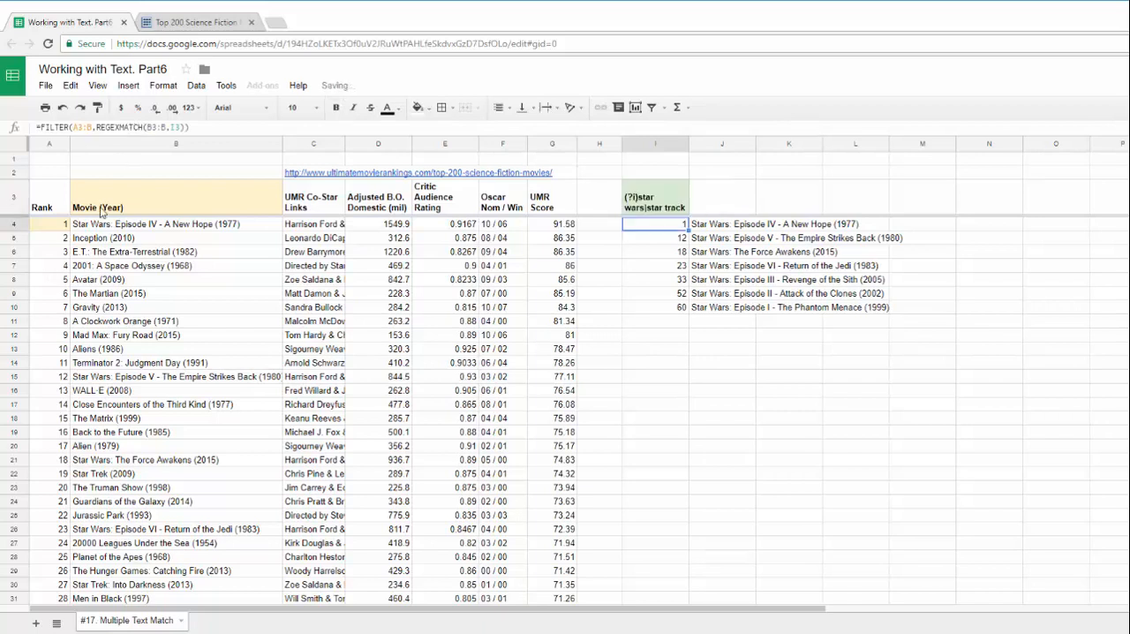
Shorten the second alternative in I3 so the pattern reads (?i)star wars|star tr
{"action": "double_click", "coordinate": [667, 203]}
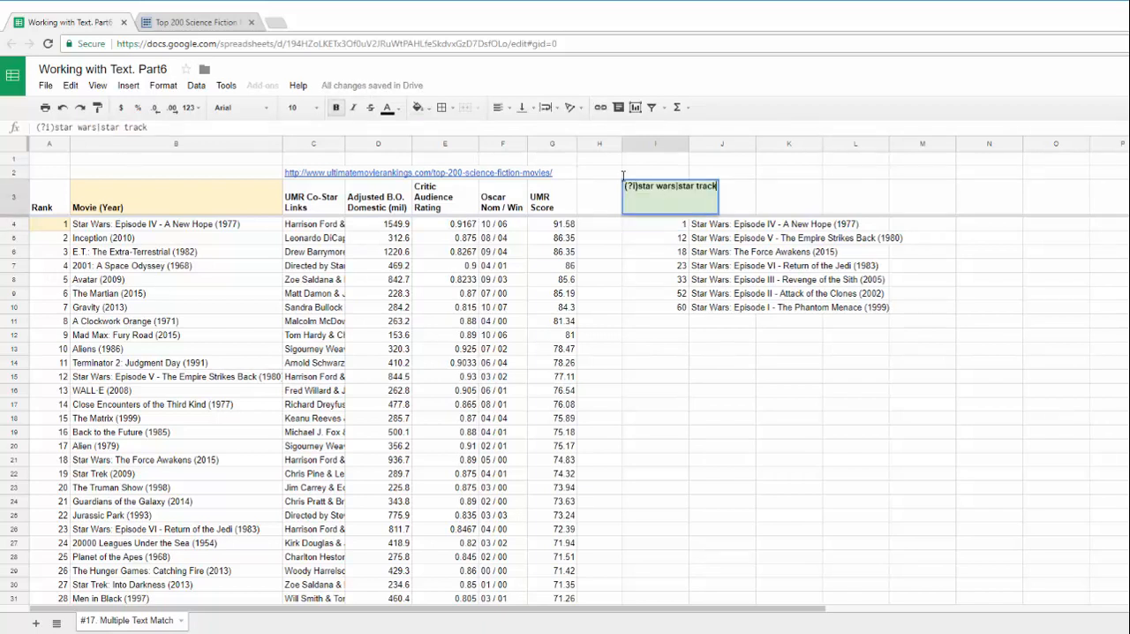
{"action": "left_click_drag", "start_coordinate": [133, 128], "coordinate": [156, 135]}
{"action": "key", "text": "BackSpace"}
{"action": "key", "text": "Return"}
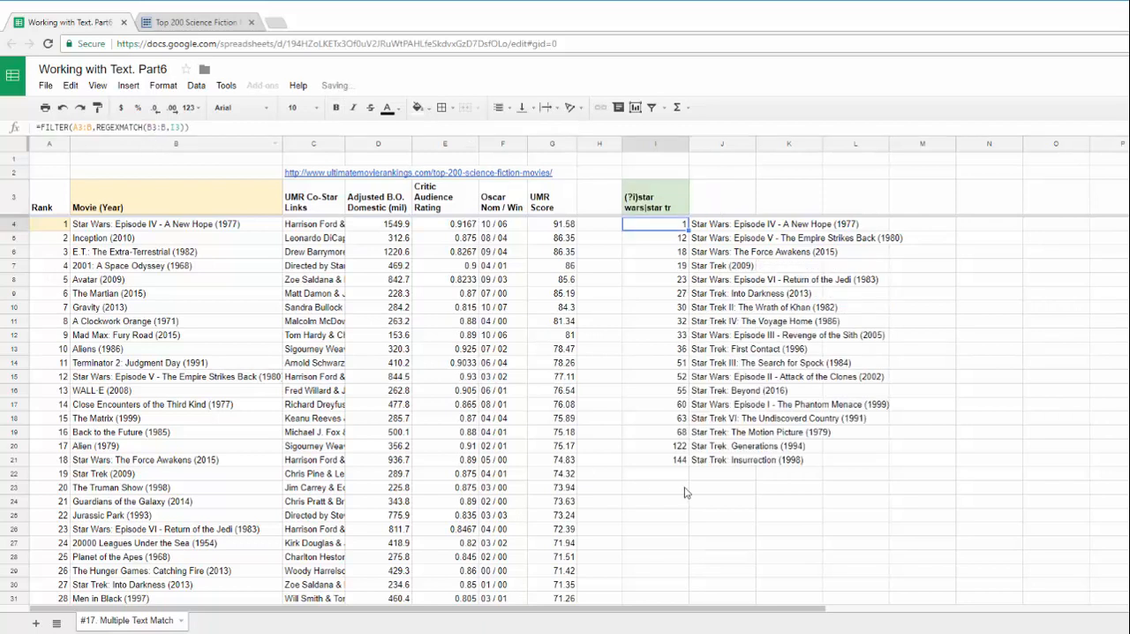
Examine the filtered titles in column J and their ranks in column I for both alternatives of the pattern
{"action": "left_click", "coordinate": [712, 432]}
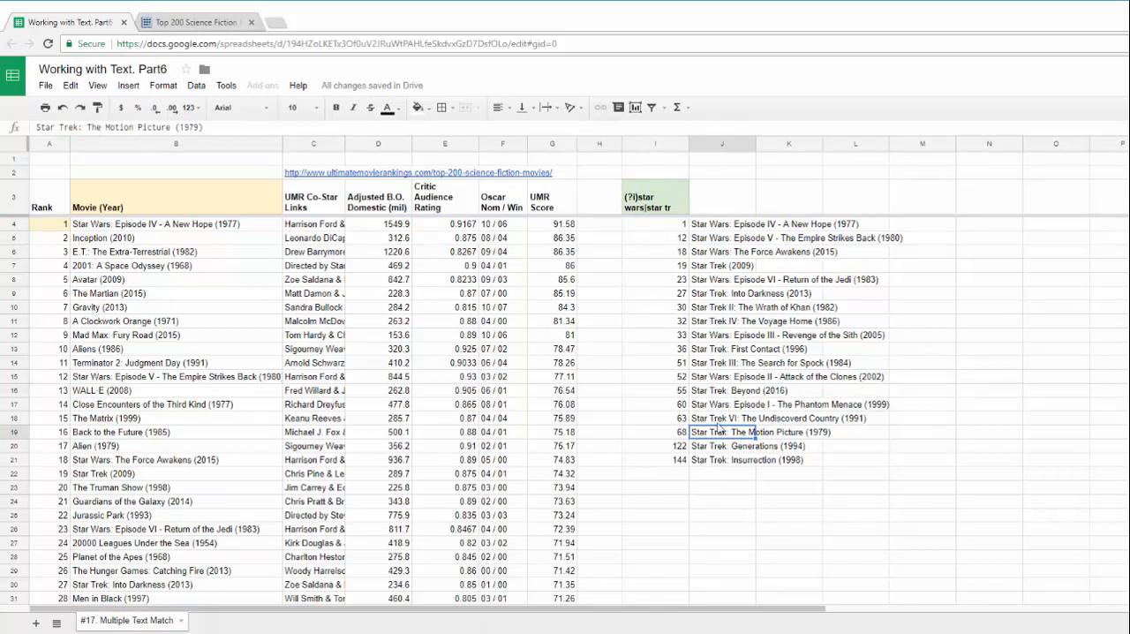
{"action": "left_click_drag", "start_coordinate": [717, 420], "coordinate": [715, 459]}
{"action": "left_click", "coordinate": [708, 280]}
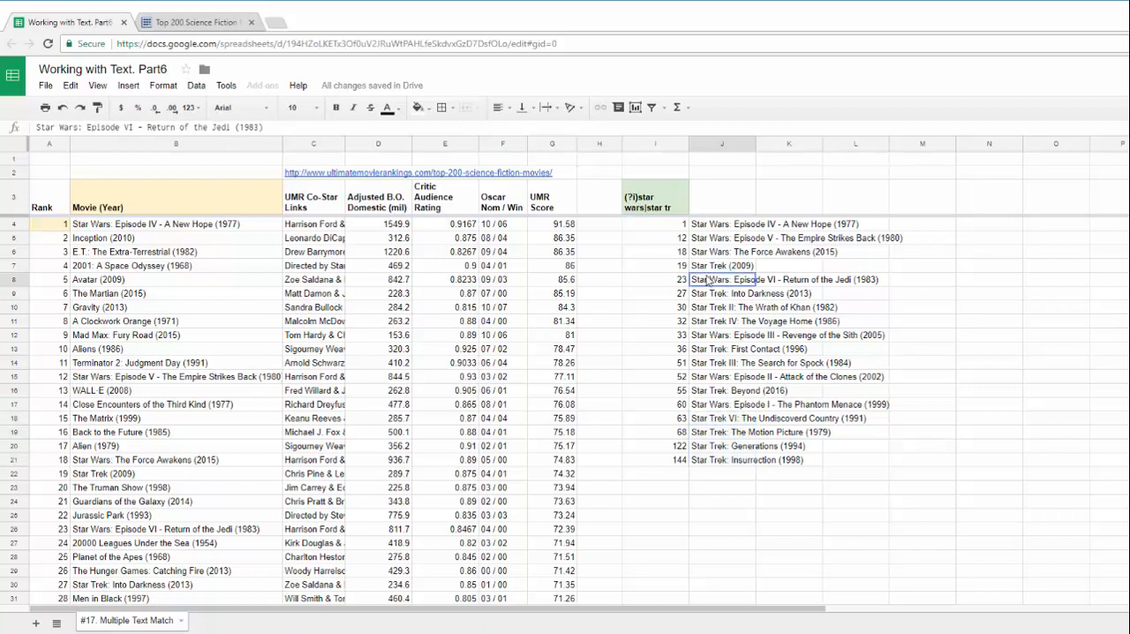
{"action": "left_click", "coordinate": [664, 225]}
{"action": "left_click_drag", "start_coordinate": [663, 226], "coordinate": [680, 458]}
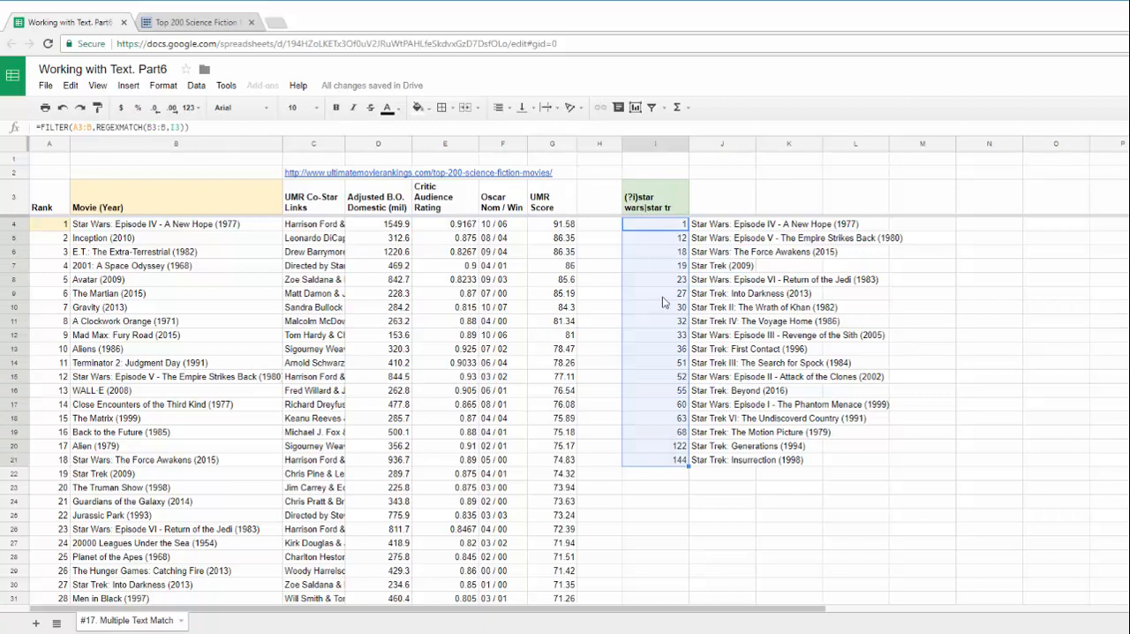
{"action": "left_click", "coordinate": [678, 227]}
{"action": "left_click", "coordinate": [680, 255]}
{"action": "left_click", "coordinate": [676, 307]}
{"action": "left_click", "coordinate": [677, 377]}
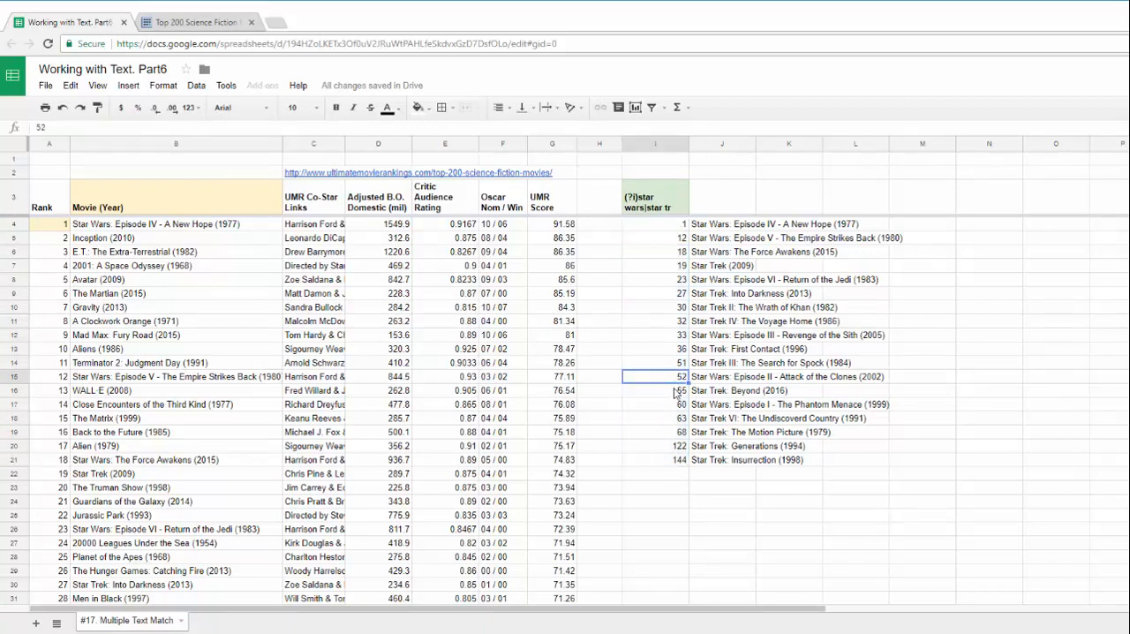
{"action": "left_click", "coordinate": [675, 433]}
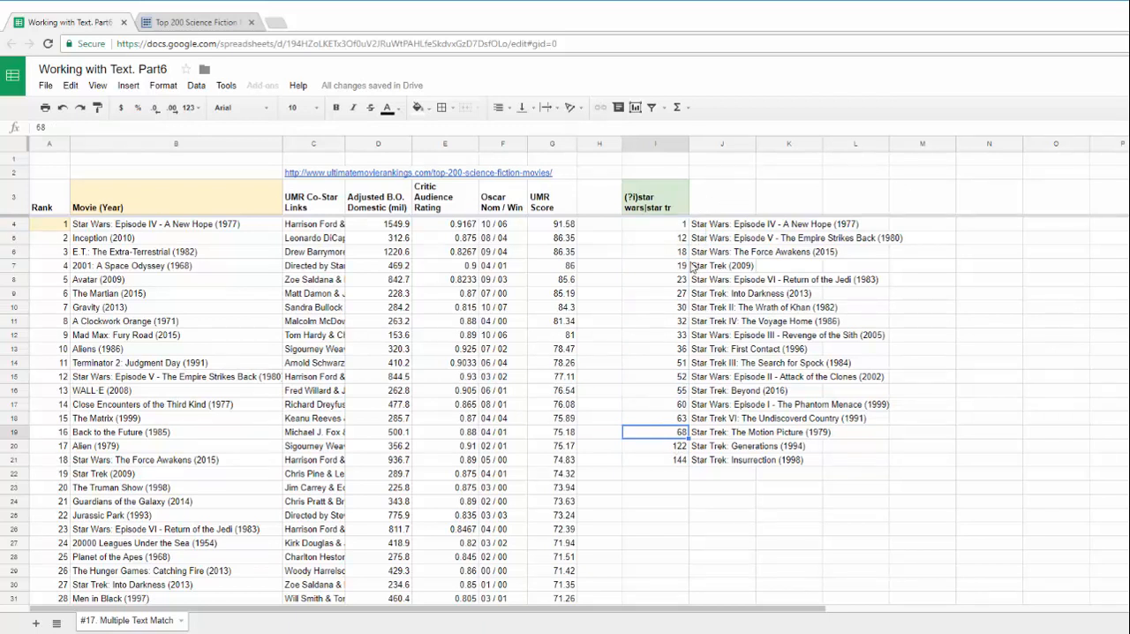
Fill the formula cell I4 with light yellow 3 and select the empty cell L4
{"action": "left_click", "coordinate": [629, 220]}
{"action": "left_click", "coordinate": [417, 106]}
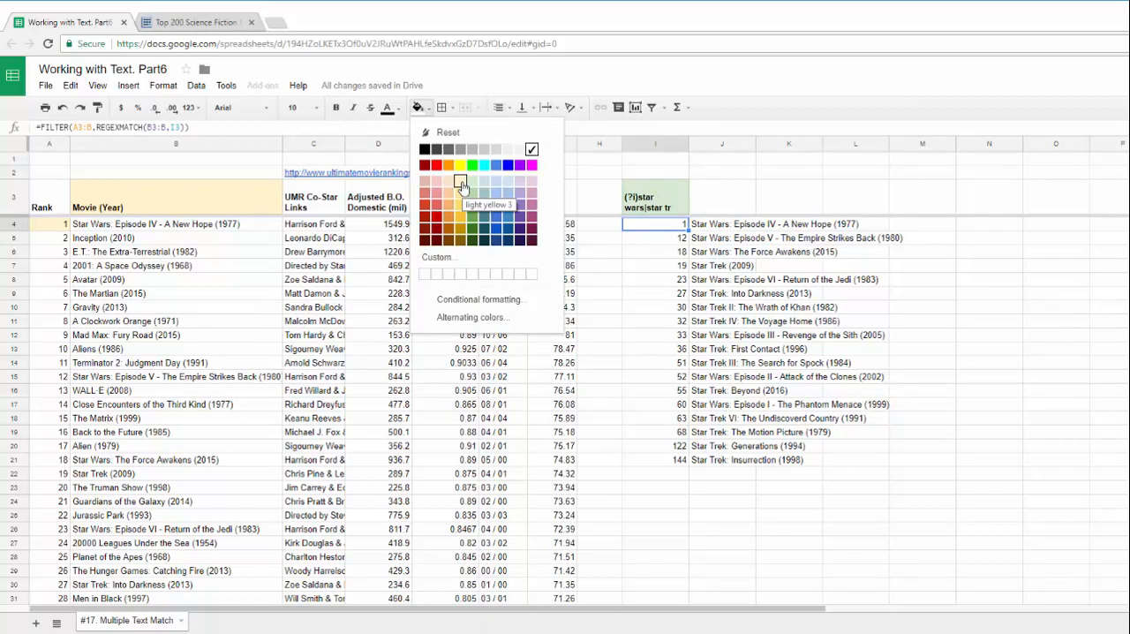
{"action": "left_click", "coordinate": [460, 182]}
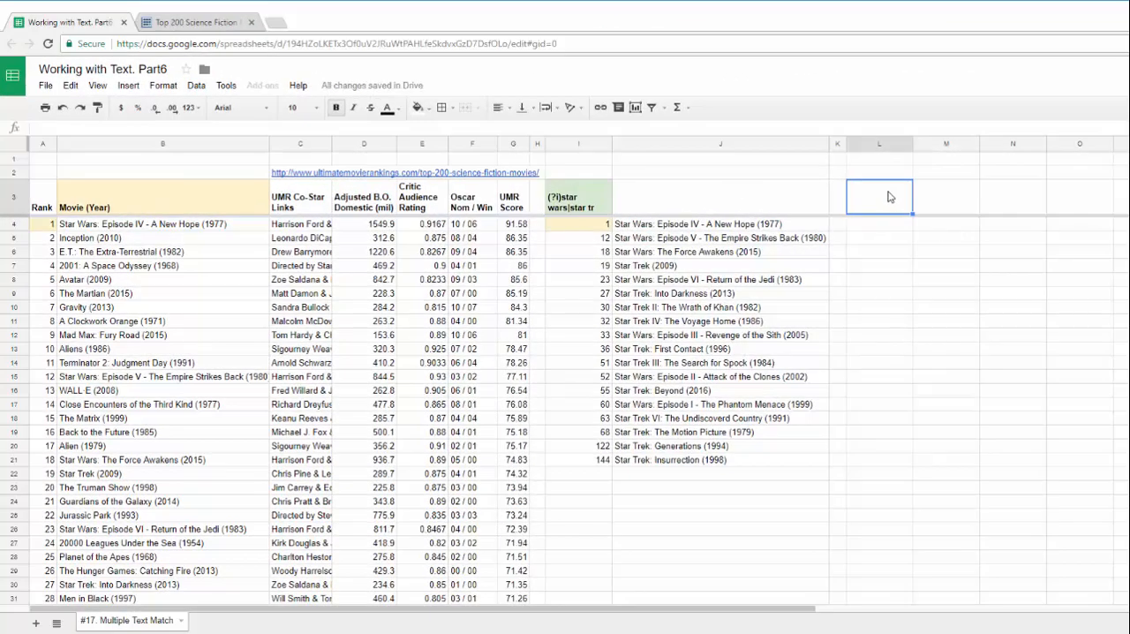
{"action": "left_click", "coordinate": [872, 226]}
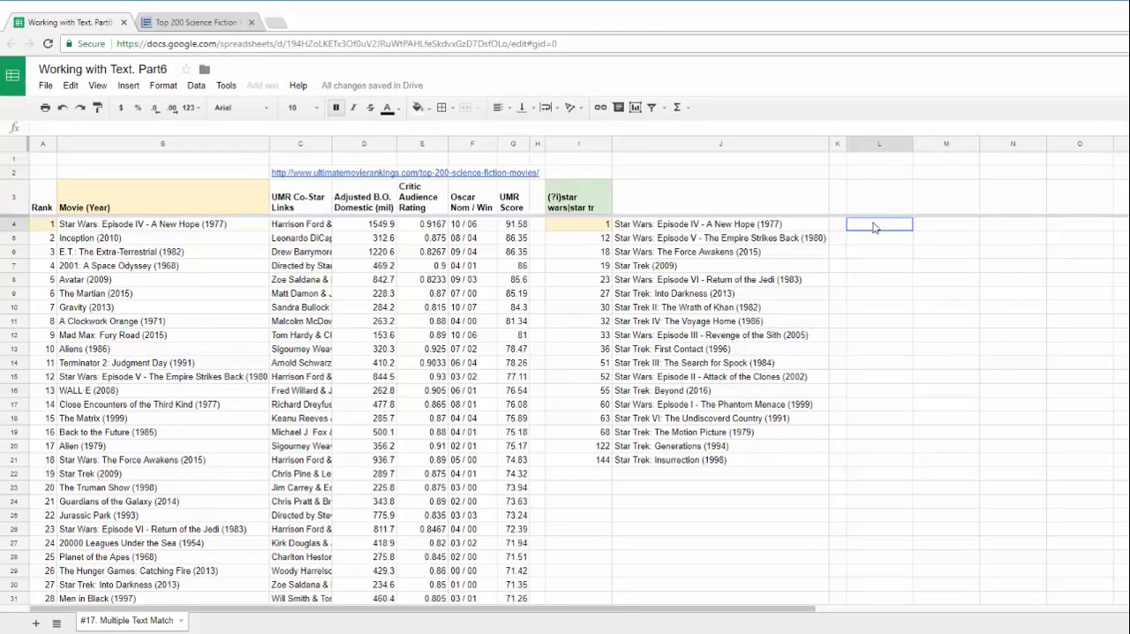
Copy the first alternative, star wars, from the pattern in I3 into cell L3
{"action": "left_click", "coordinate": [869, 210]}
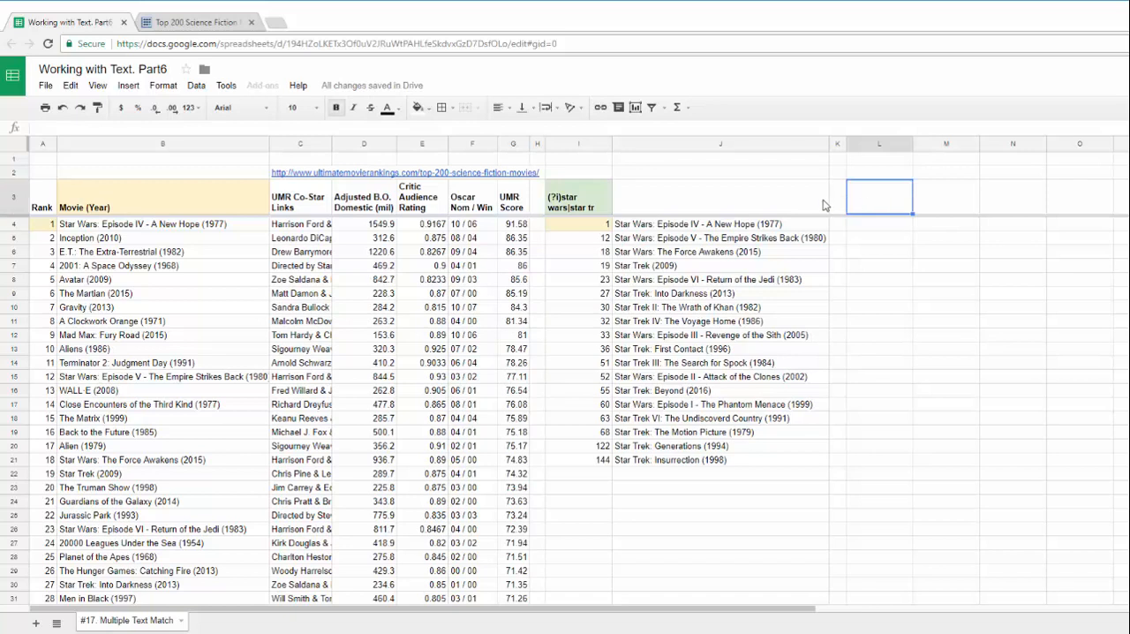
{"action": "left_click", "coordinate": [578, 206]}
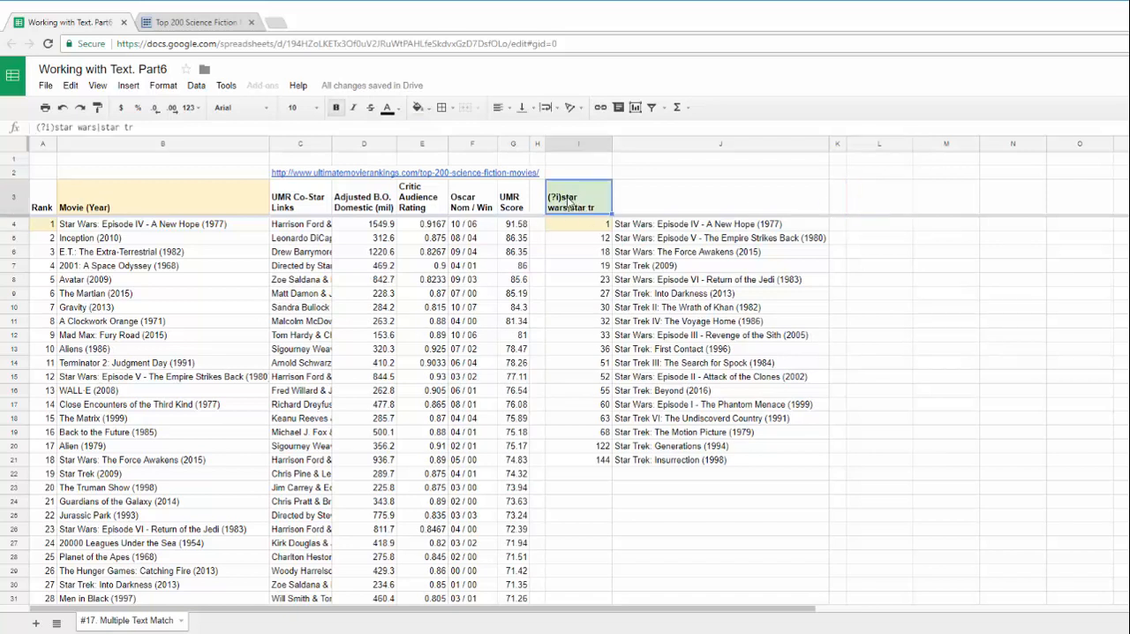
{"action": "left_click_drag", "start_coordinate": [56, 127], "coordinate": [97, 128]}
{"action": "key", "text": "ctrl+c"}
{"action": "left_click", "coordinate": [867, 197]}
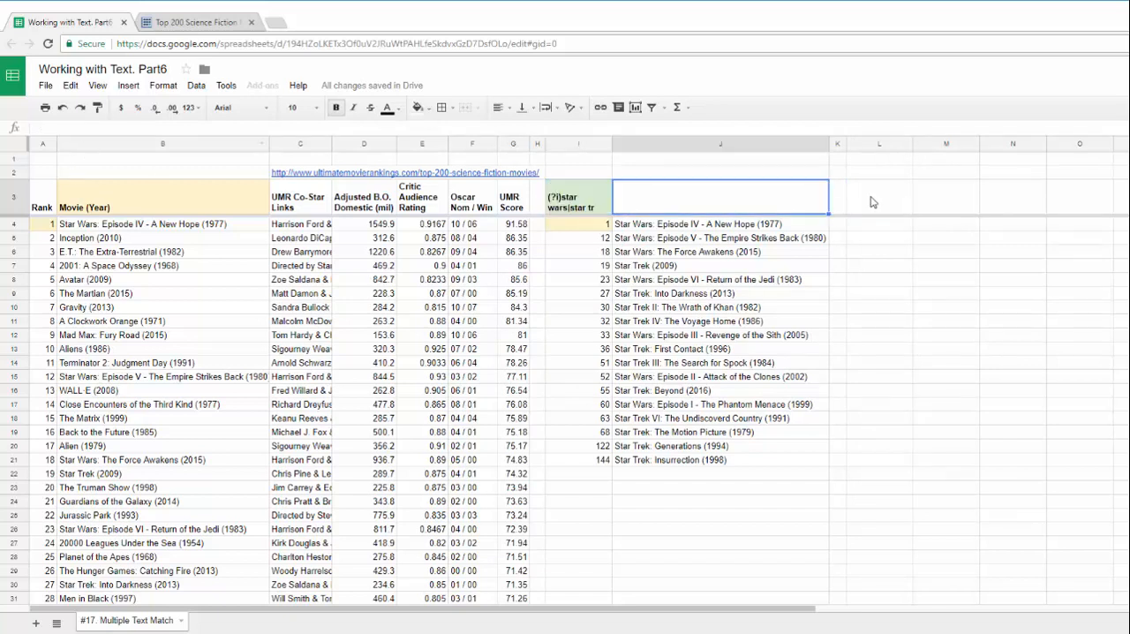
{"action": "key", "text": "ctrl+v"}
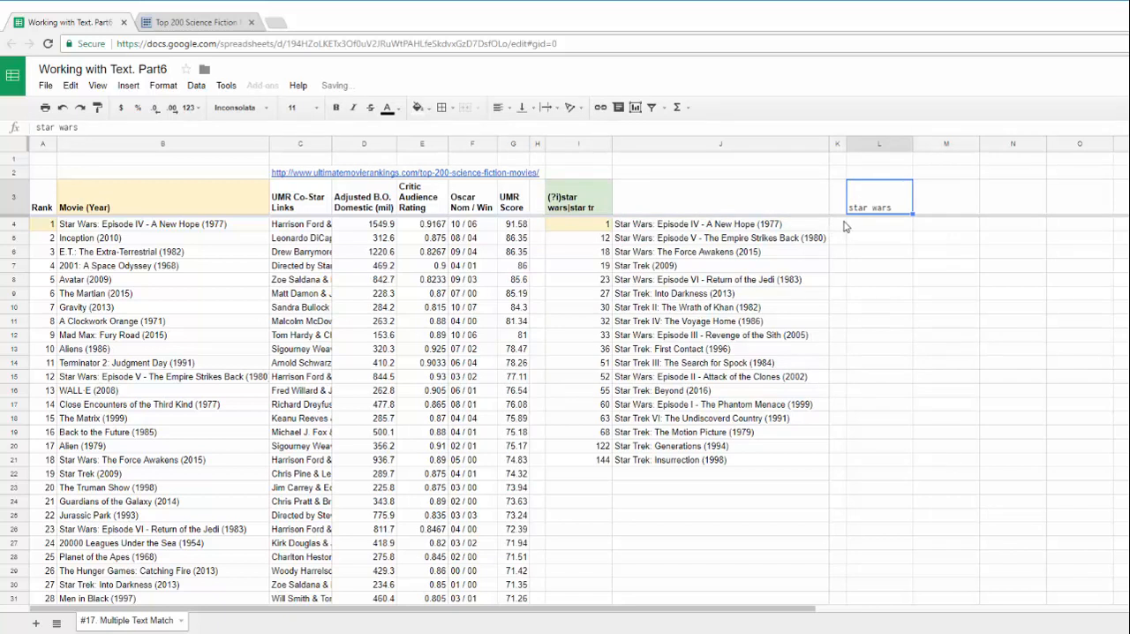
Copy the second alternative, star tr, from the pattern in I3 into cell M3 and turn off its bold formatting
{"action": "double_click", "coordinate": [589, 210]}
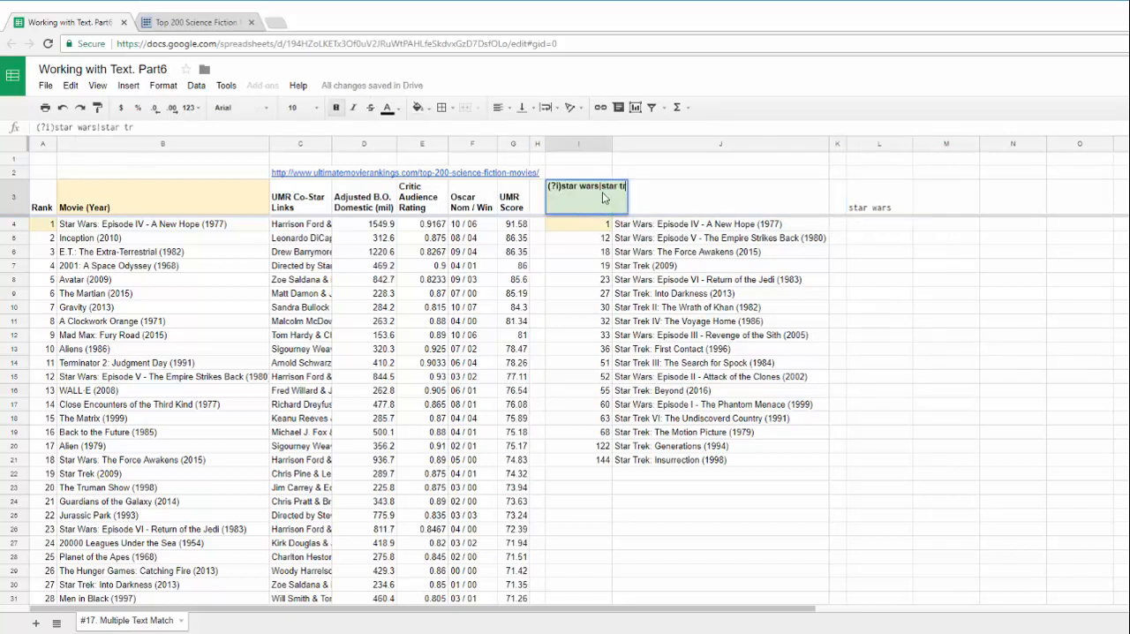
{"action": "left_click_drag", "start_coordinate": [601, 187], "coordinate": [629, 191]}
{"action": "left_click", "coordinate": [937, 203]}
{"action": "type", "text": "star tr"}
{"action": "key", "text": "Tab"}
{"action": "left_click", "coordinate": [931, 212]}
{"action": "key", "text": "ctrl+b"}
Fill the two criteria cells L3:M3 with light green
{"action": "left_click_drag", "start_coordinate": [878, 211], "coordinate": [933, 199]}
{"action": "left_click", "coordinate": [418, 107]}
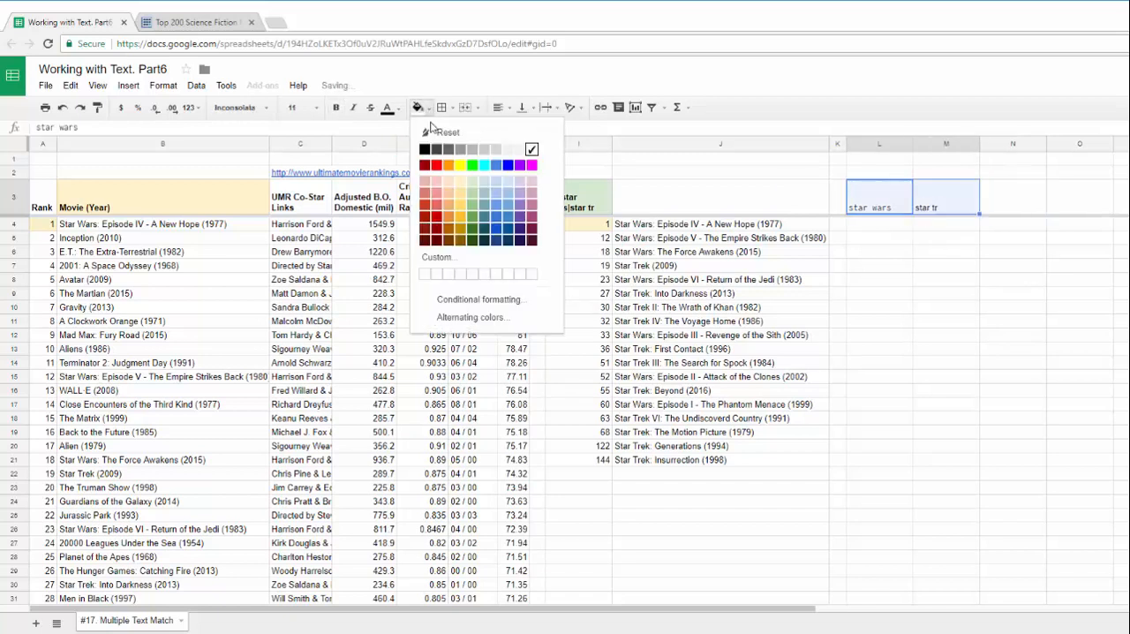
{"action": "left_click", "coordinate": [468, 185]}
Begin a QUERY formula in L4 with the open-ended range A3:B in curly braces as its data, followed by a semicolon
{"action": "left_click", "coordinate": [869, 226]}
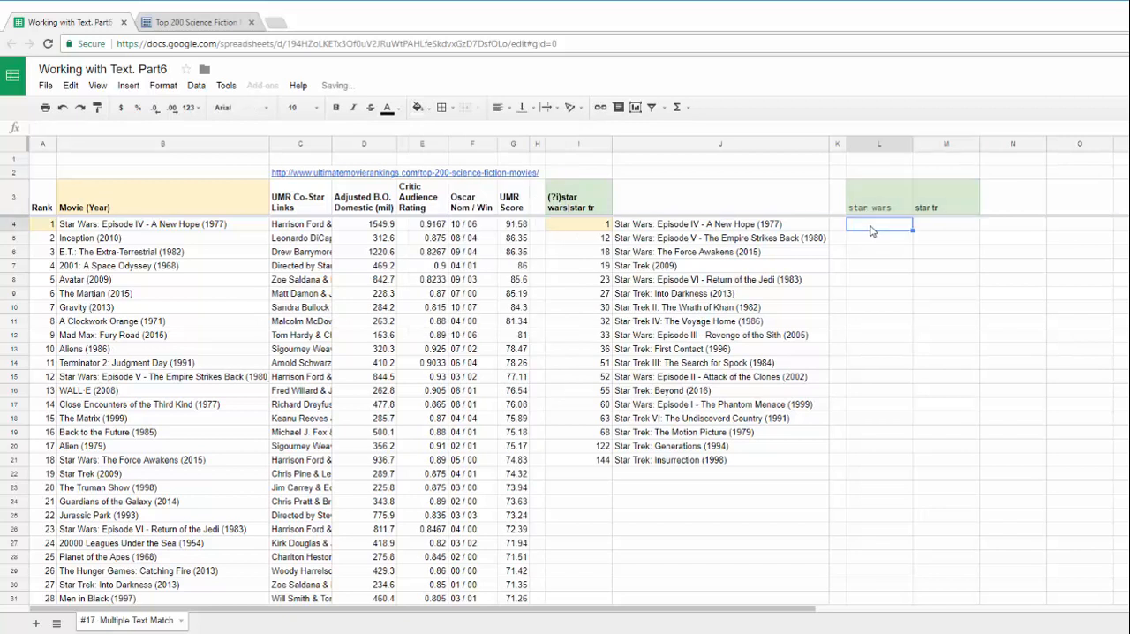
{"action": "type", "text": "=QUERY("}
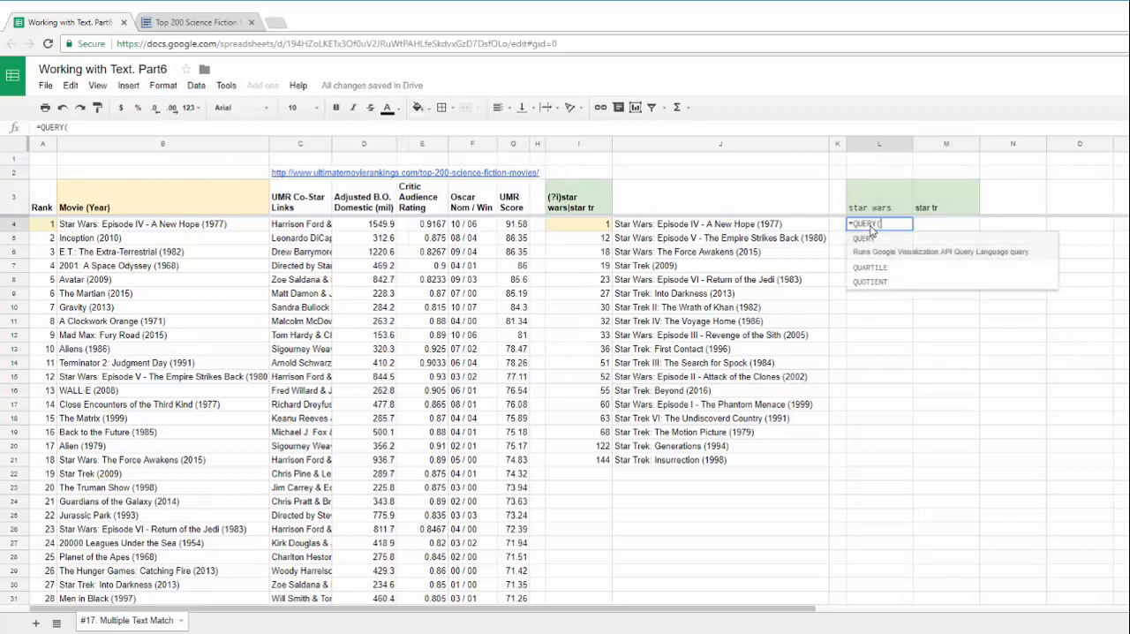
{"action": "left_click_drag", "start_coordinate": [112, 257], "coordinate": [148, 333]}
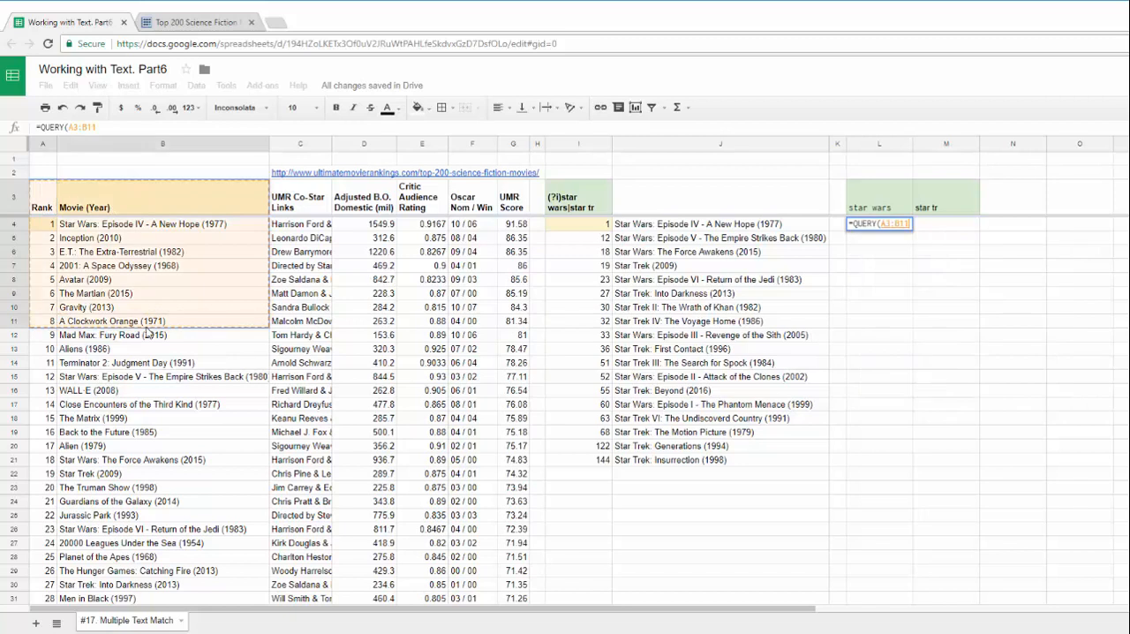
{"action": "key", "text": "BackSpace"}
{"action": "key", "text": "BackSpace"}
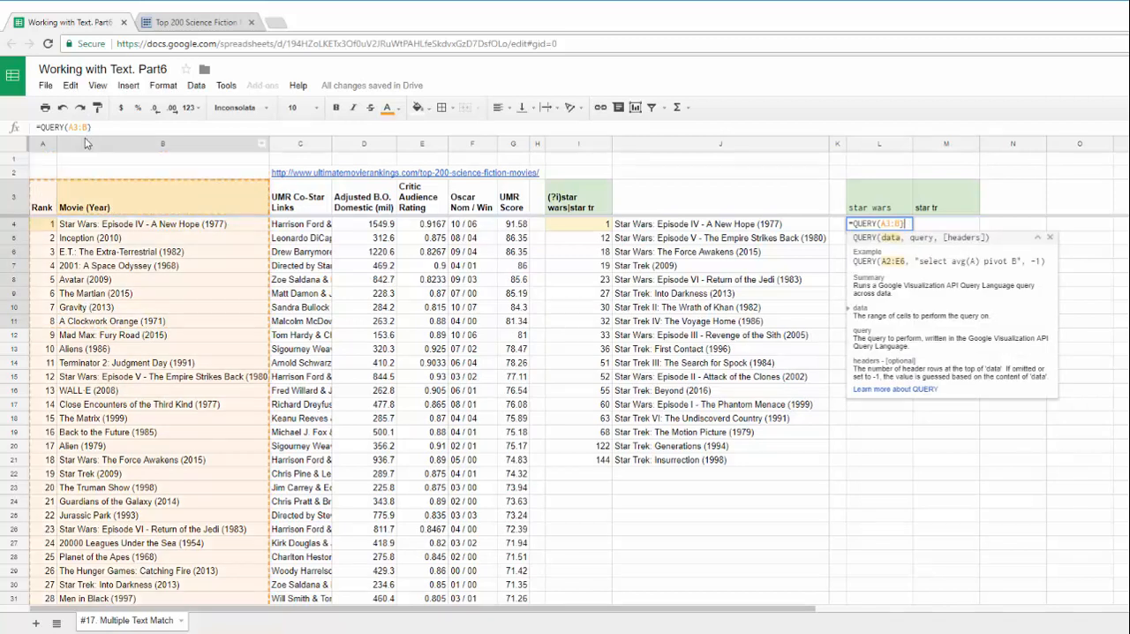
{"action": "left_click", "coordinate": [71, 127]}
{"action": "type", "text": "{"}
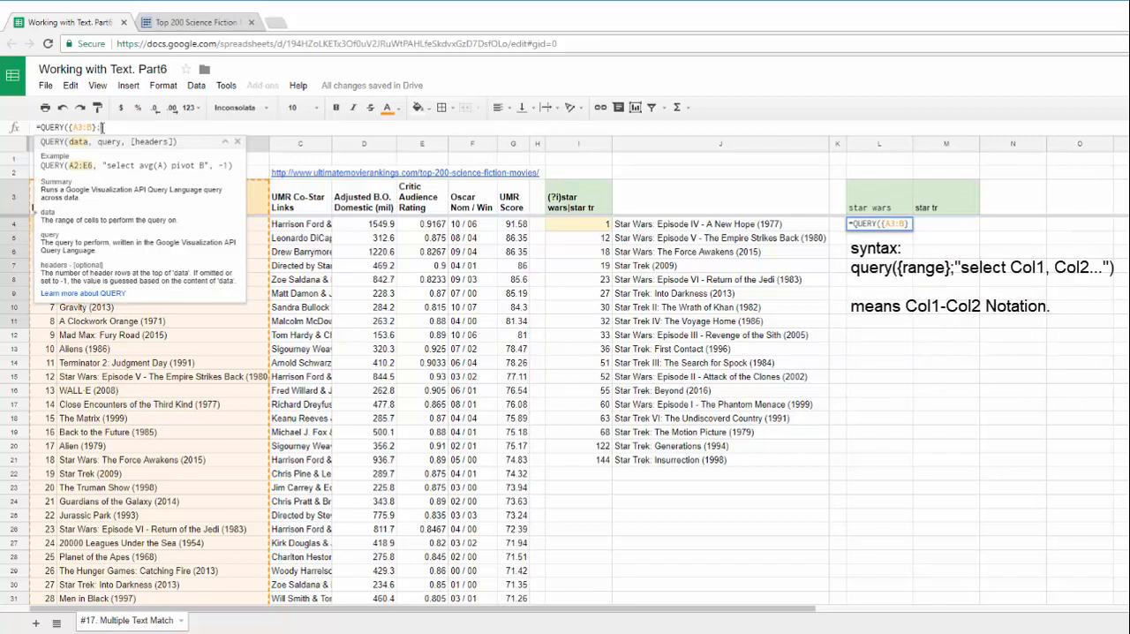
{"action": "type", "text": ";"}
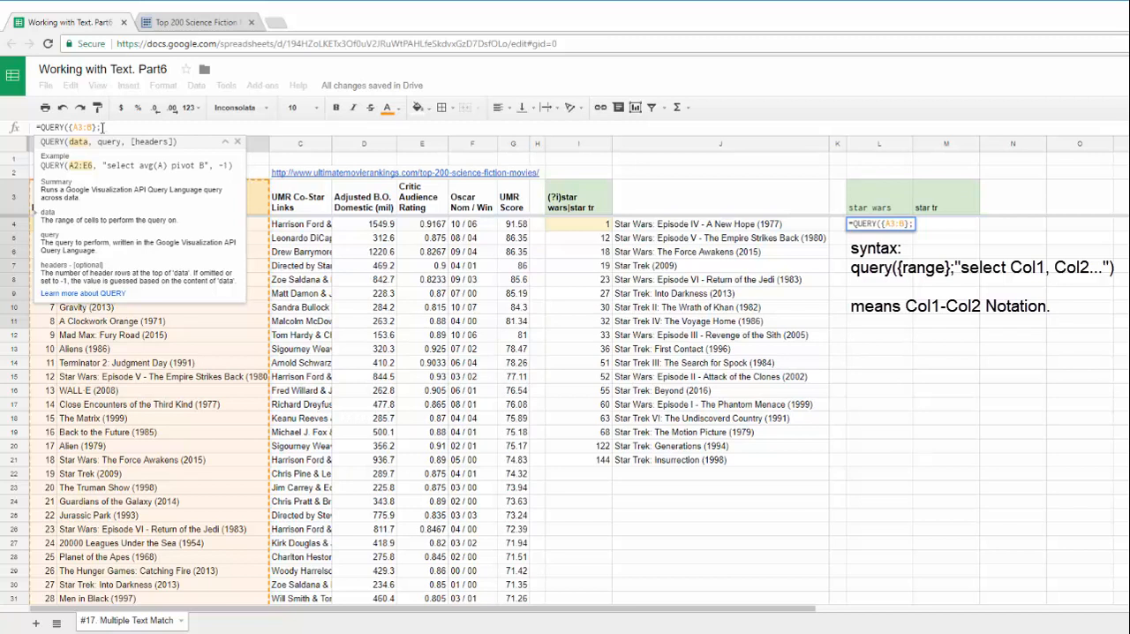
Start the query text in the L4 formula as "Select * where Col2 like
{"action": "type", "text": "\"Select * where "}
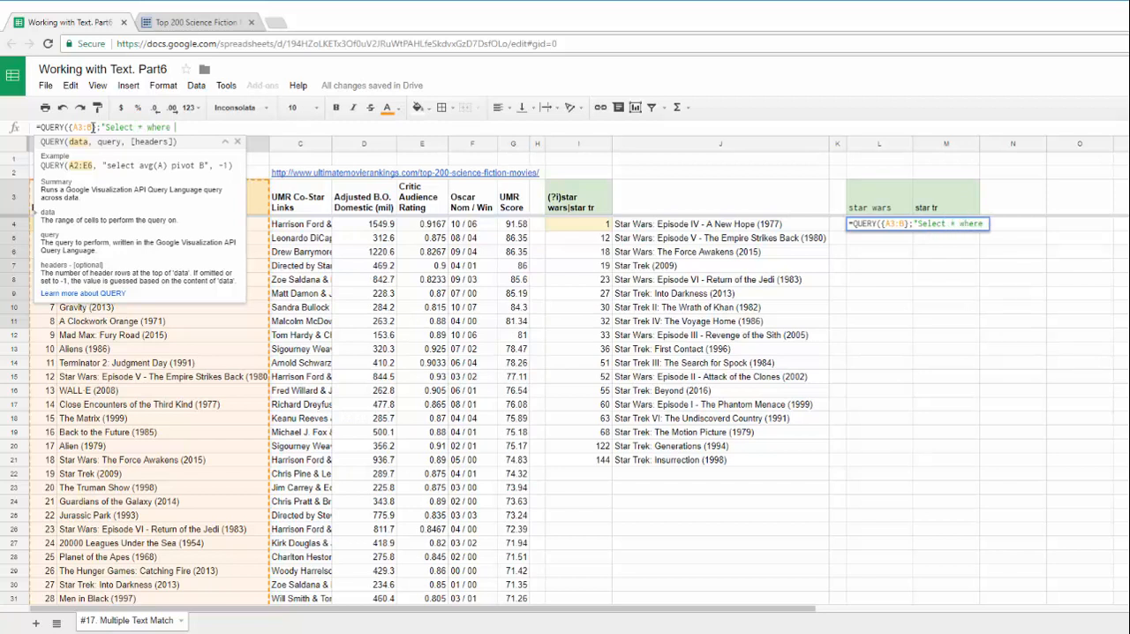
{"action": "type", "text": "Col2 ;ol"}
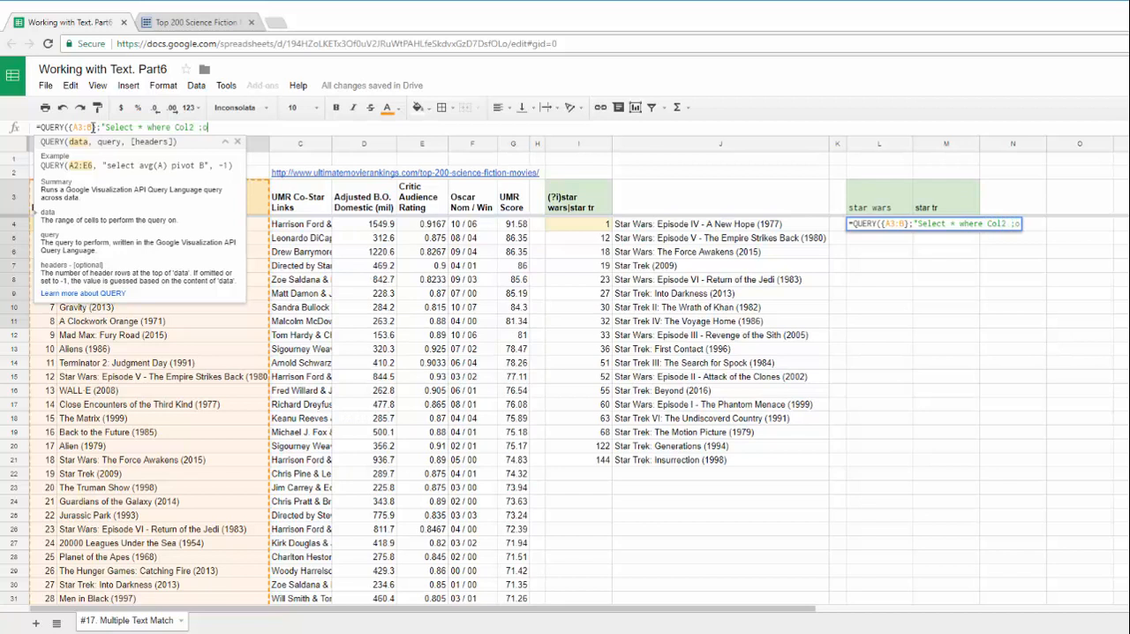
{"action": "key", "text": "BackSpace"}
{"action": "key", "text": "BackSpace"}
{"action": "key", "text": "BackSpace"}
{"action": "type", "text": "like '\"&"}
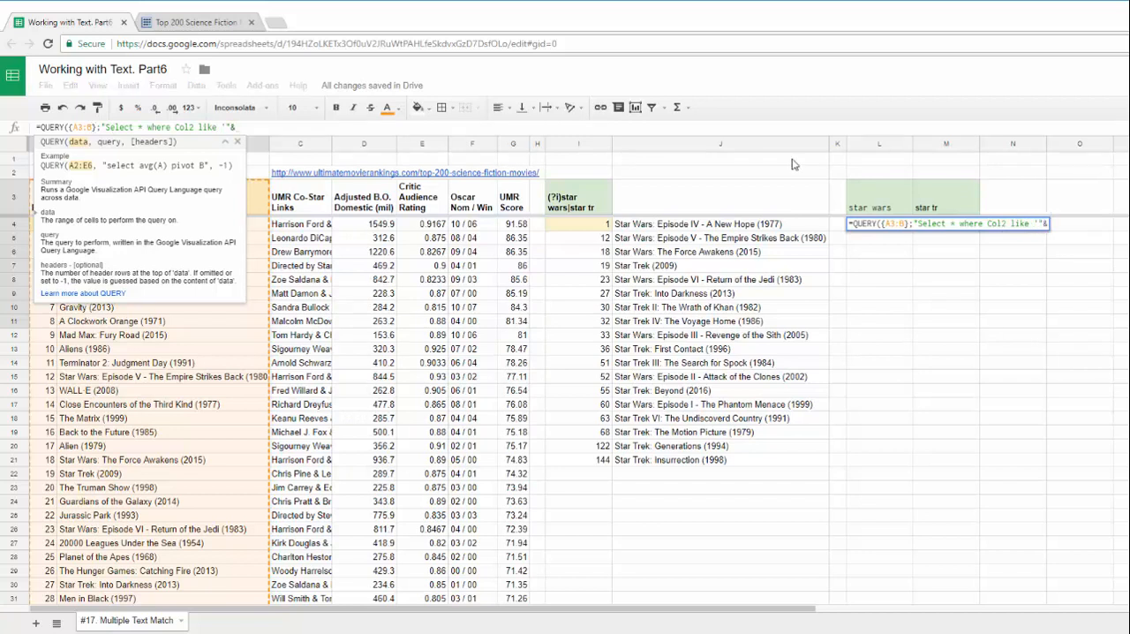
Complete the L4 query by concatenating L3 in single quotes as the like criterion, '"&L3&"', and enter the formula
{"action": "left_click", "coordinate": [886, 198]}
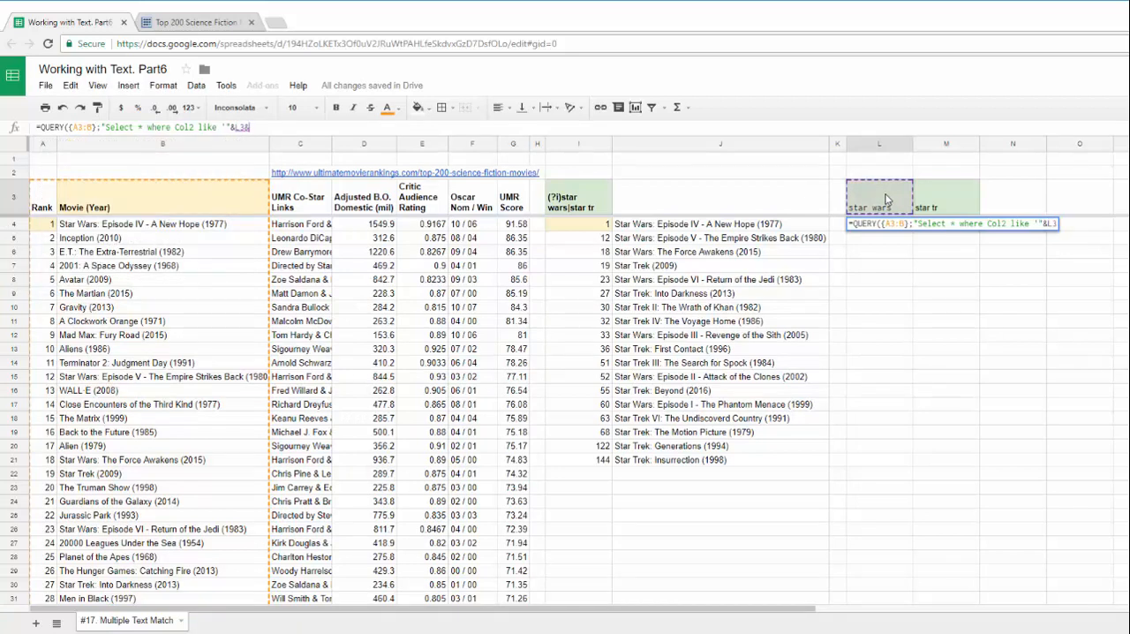
{"action": "type", "text": "&"}
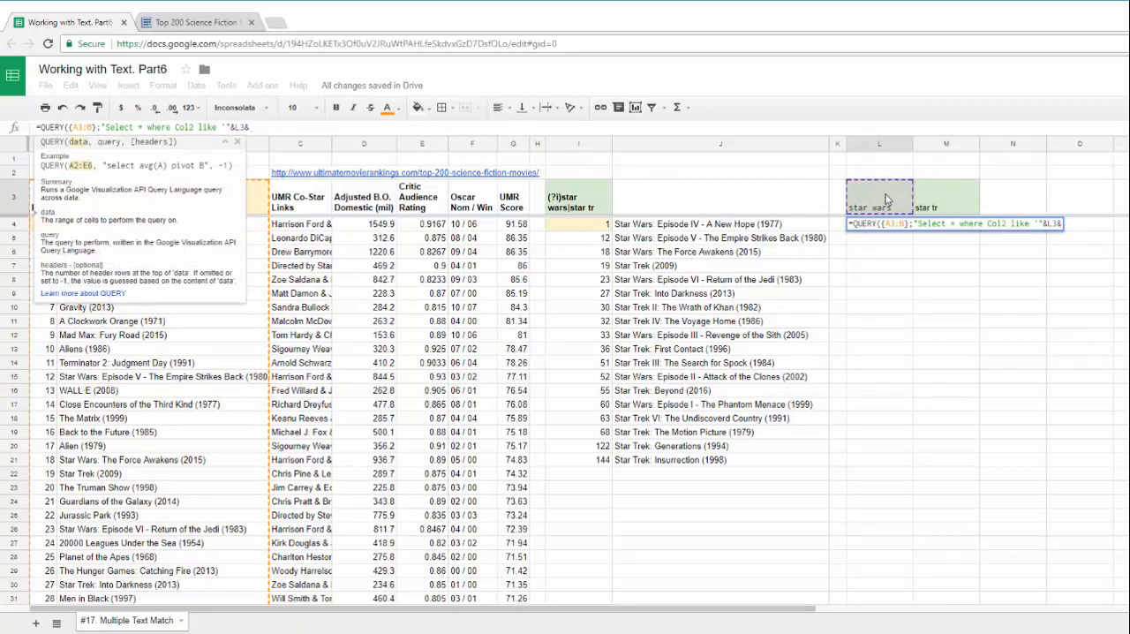
{"action": "type", "text": "\"'\""}
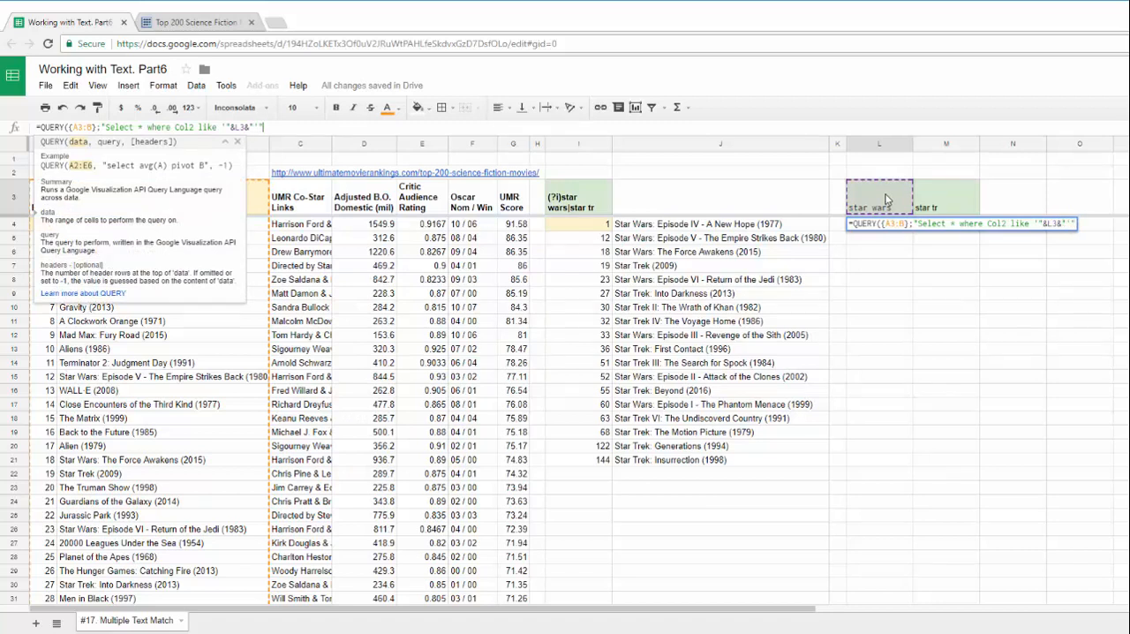
{"action": "key", "text": "Return"}
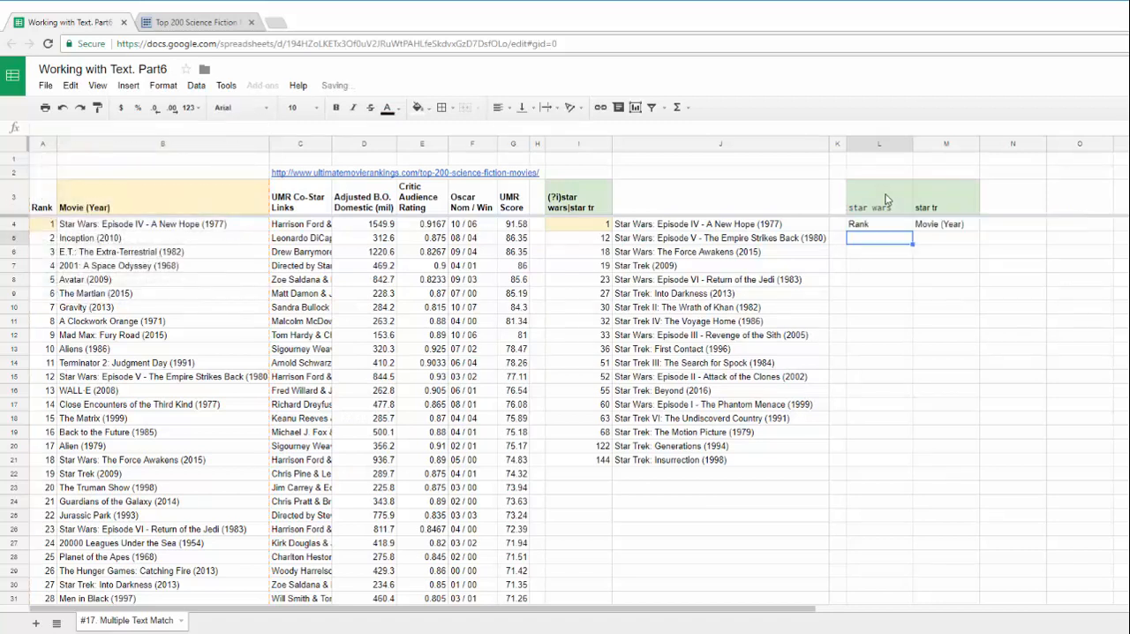
Change the criterion in L3 to %Star Wars%, with percent wildcards on both sides and matching capitals
{"action": "left_click", "coordinate": [890, 231]}
{"action": "double_click", "coordinate": [882, 201]}
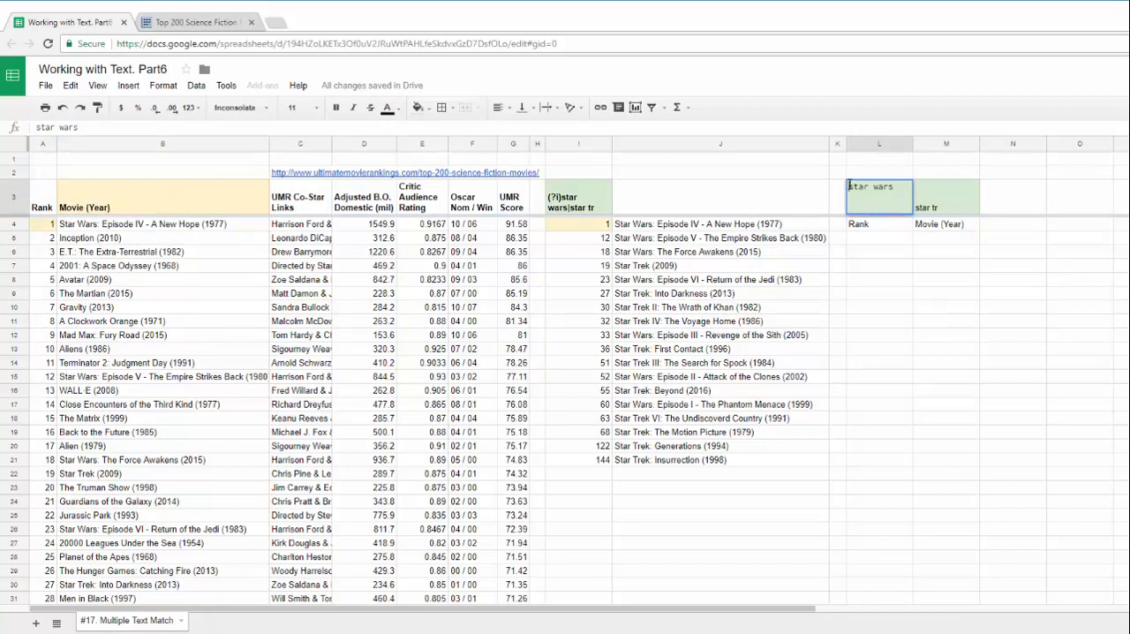
{"action": "type", "text": "%S"}
{"action": "key", "text": "End"}
{"action": "type", "text": "%"}
{"action": "left_click_drag", "start_coordinate": [879, 189], "coordinate": [885, 190]}
{"action": "type", "text": "W"}
{"action": "key", "text": "Return"}
{"action": "left_click", "coordinate": [885, 190]}
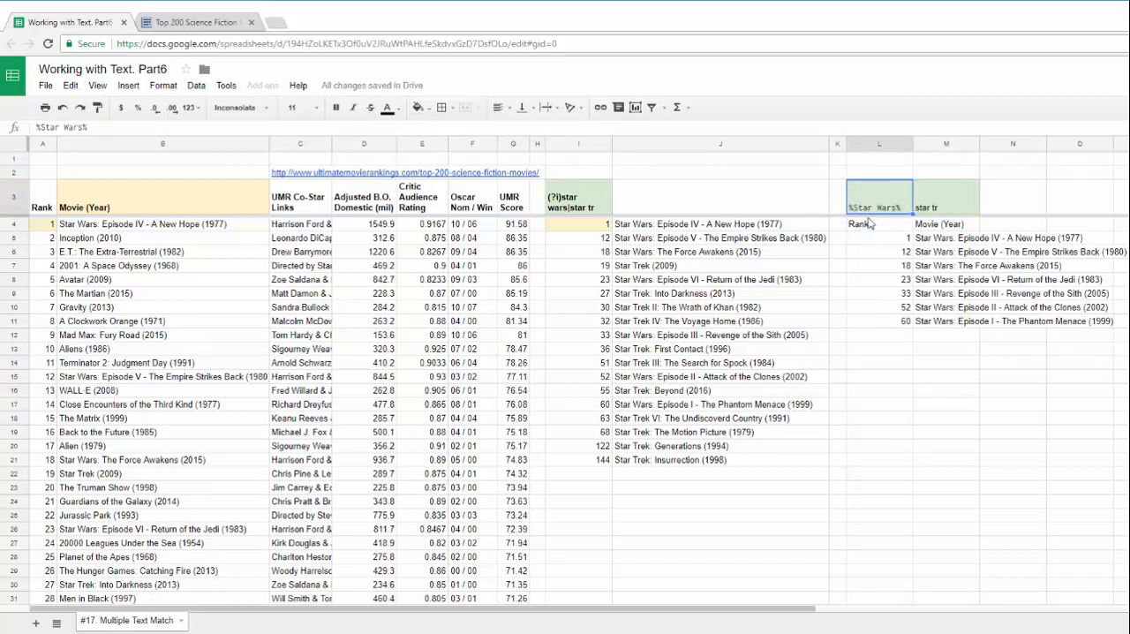
Try the L3 criterion without its percent wildcards and undo their removal
{"action": "double_click", "coordinate": [864, 204]}
{"action": "left_click_drag", "start_coordinate": [854, 187], "coordinate": [846, 191]}
{"action": "key", "text": "Tab"}
{"action": "double_click", "coordinate": [861, 199]}
{"action": "left_click", "coordinate": [855, 184]}
{"action": "key", "text": "BackSpace"}
{"action": "key", "text": "End"}
{"action": "key", "text": "BackSpace"}
{"action": "left_click", "coordinate": [880, 228]}
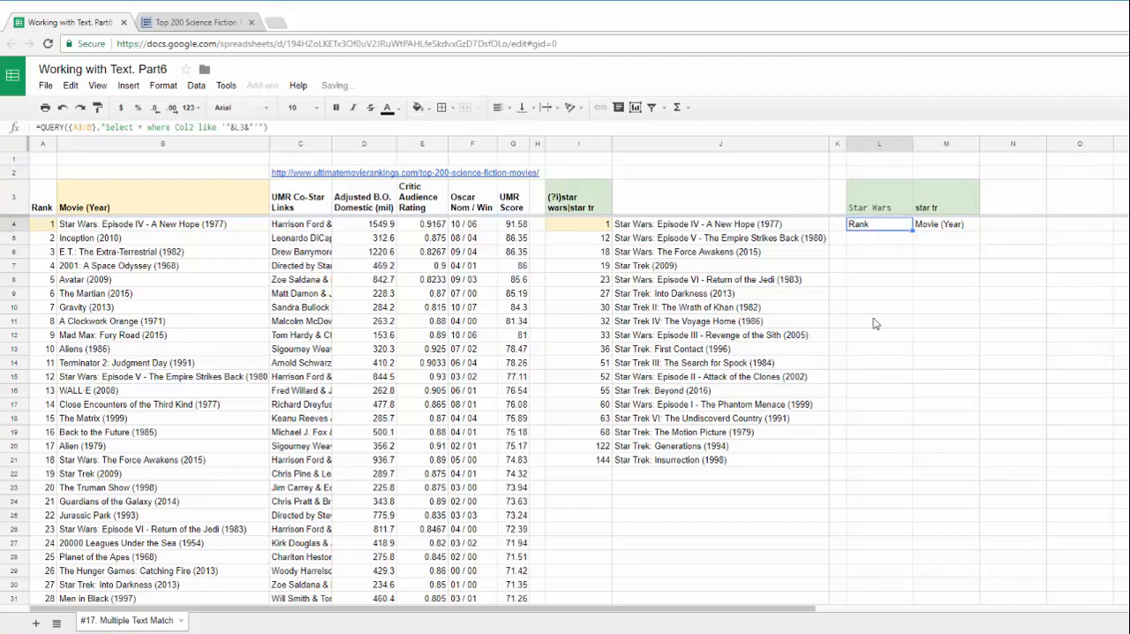
{"action": "key", "text": "ctrl+z"}
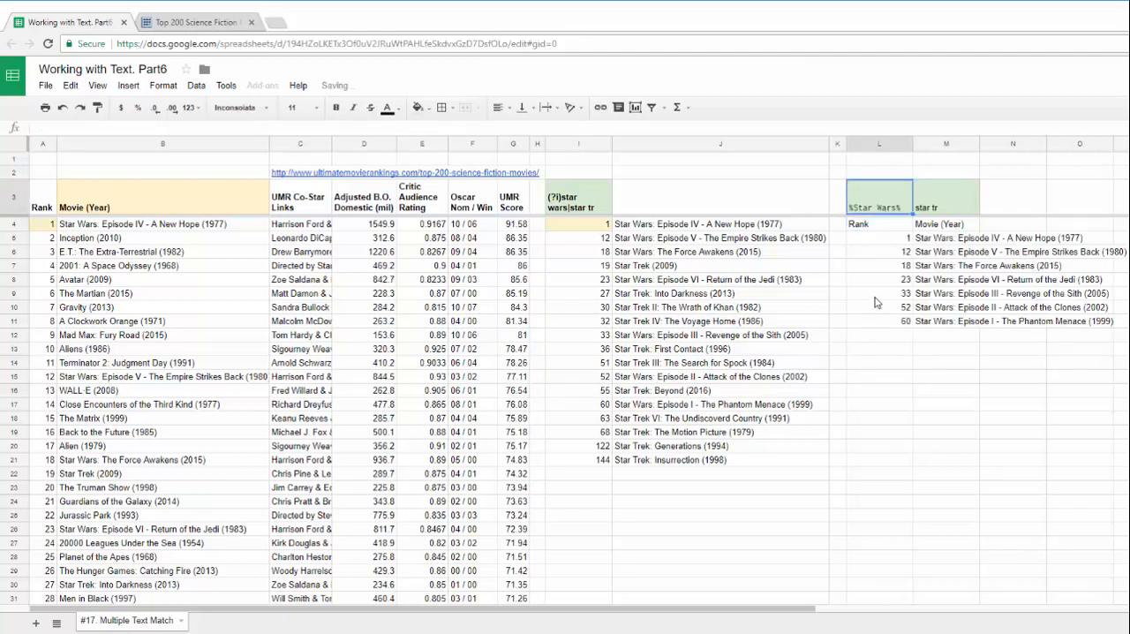
Compare the text between the percent signs in L3 with the movie titles returned below it
{"action": "double_click", "coordinate": [870, 212]}
{"action": "left_click_drag", "start_coordinate": [850, 187], "coordinate": [896, 186]}
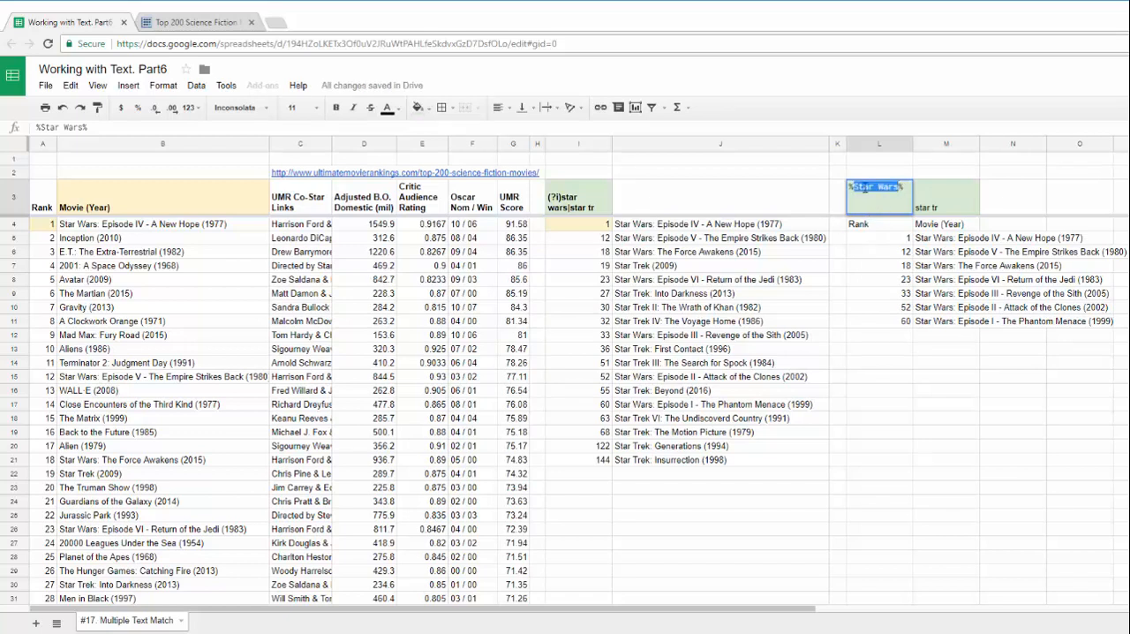
{"action": "key", "text": "Tab"}
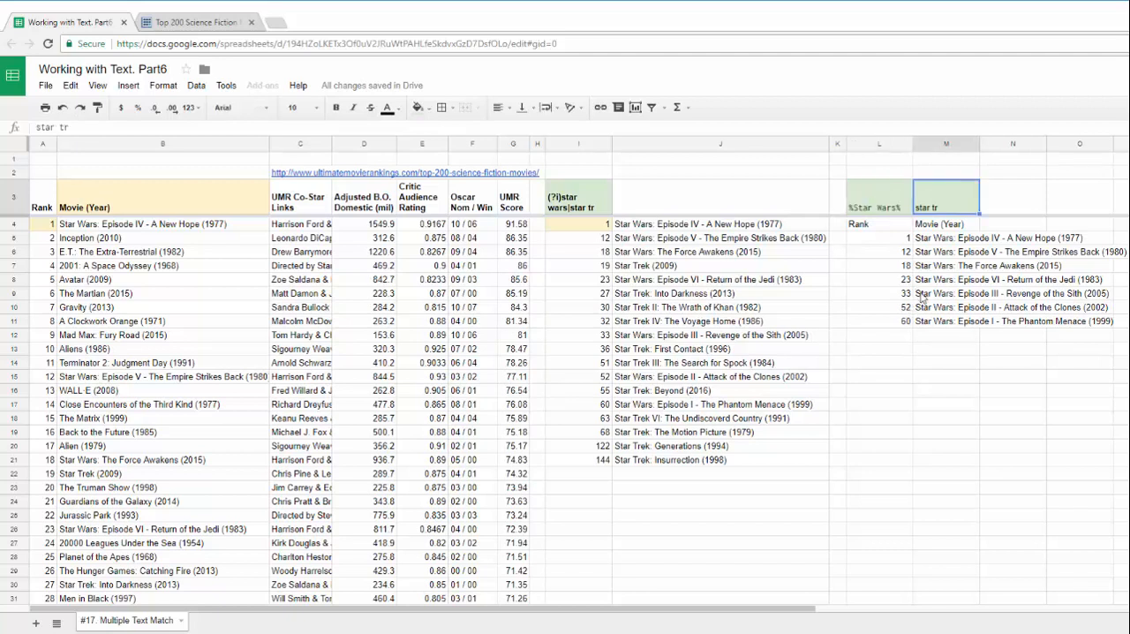
{"action": "left_click", "coordinate": [934, 268]}
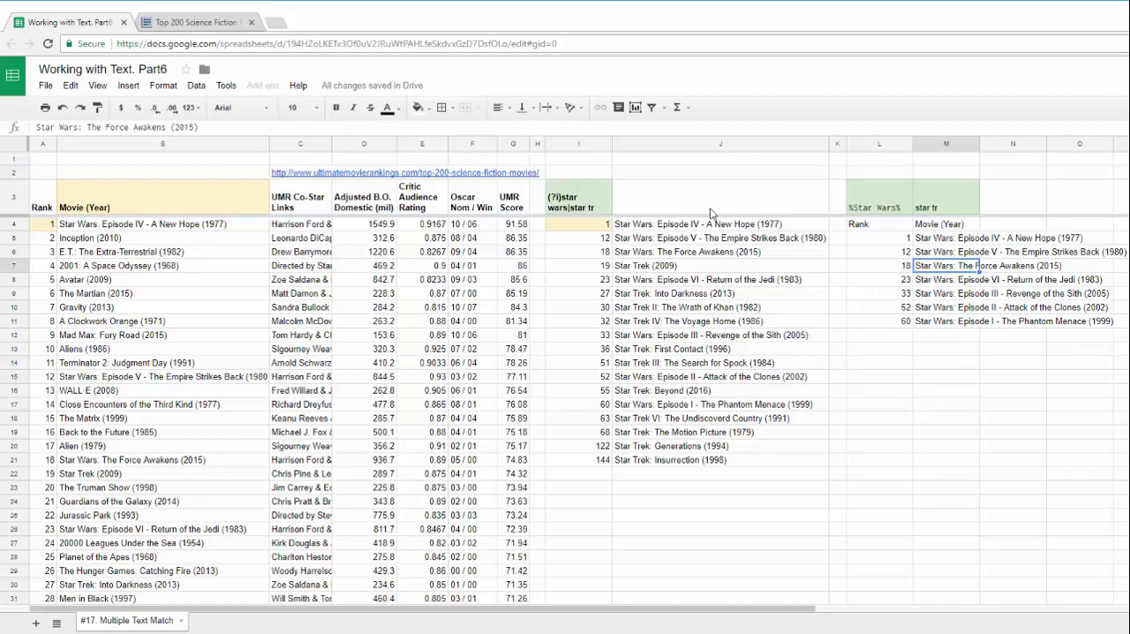
Make the criteria in L3:M3 bold and fill the formula cell L4 with light yellow
{"action": "left_click_drag", "start_coordinate": [883, 206], "coordinate": [951, 209]}
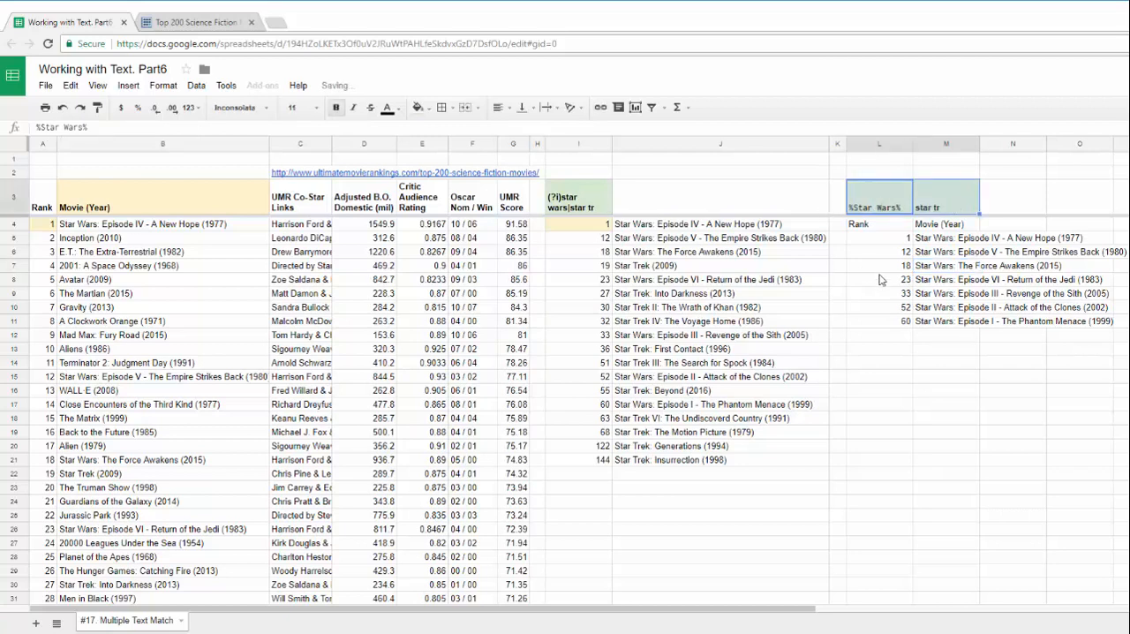
{"action": "left_click", "coordinate": [873, 226]}
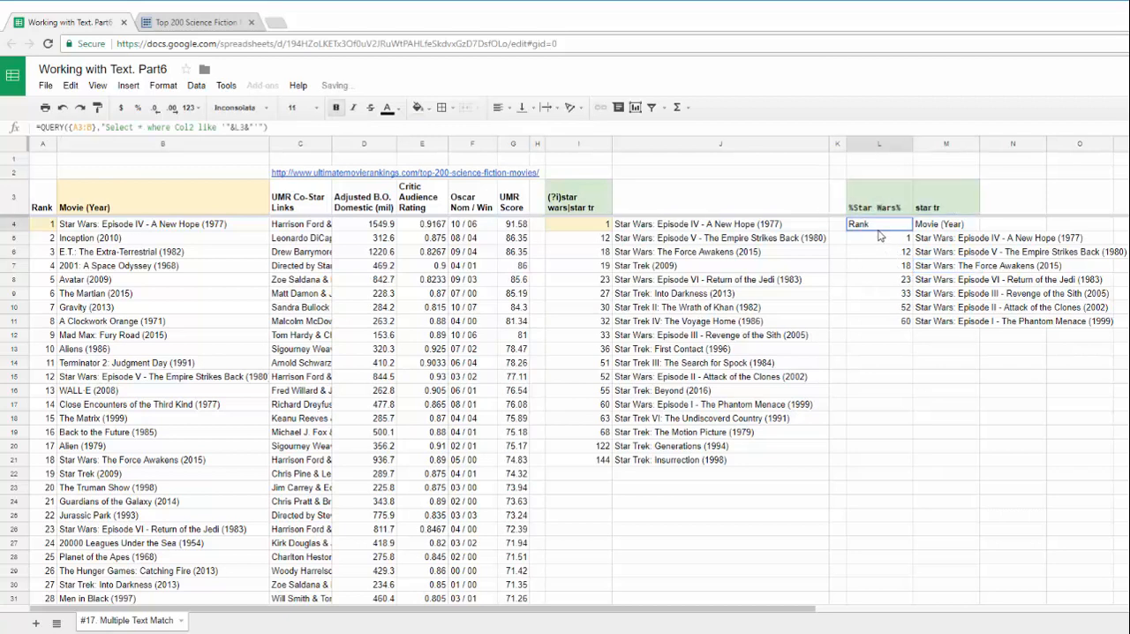
{"action": "left_click", "coordinate": [424, 109]}
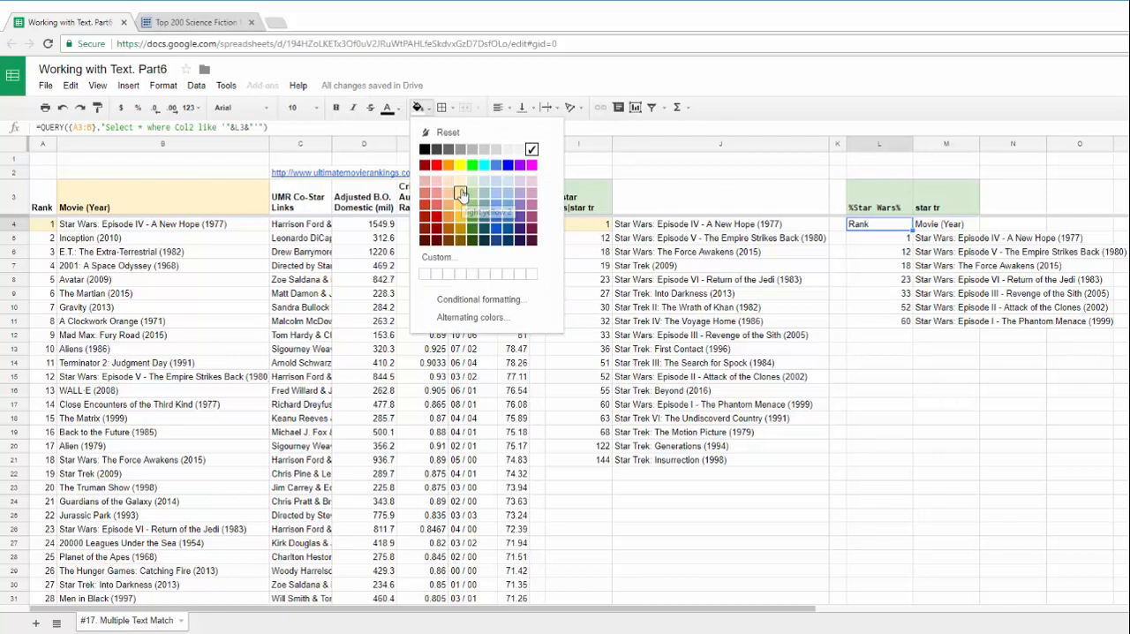
{"action": "left_click", "coordinate": [459, 188]}
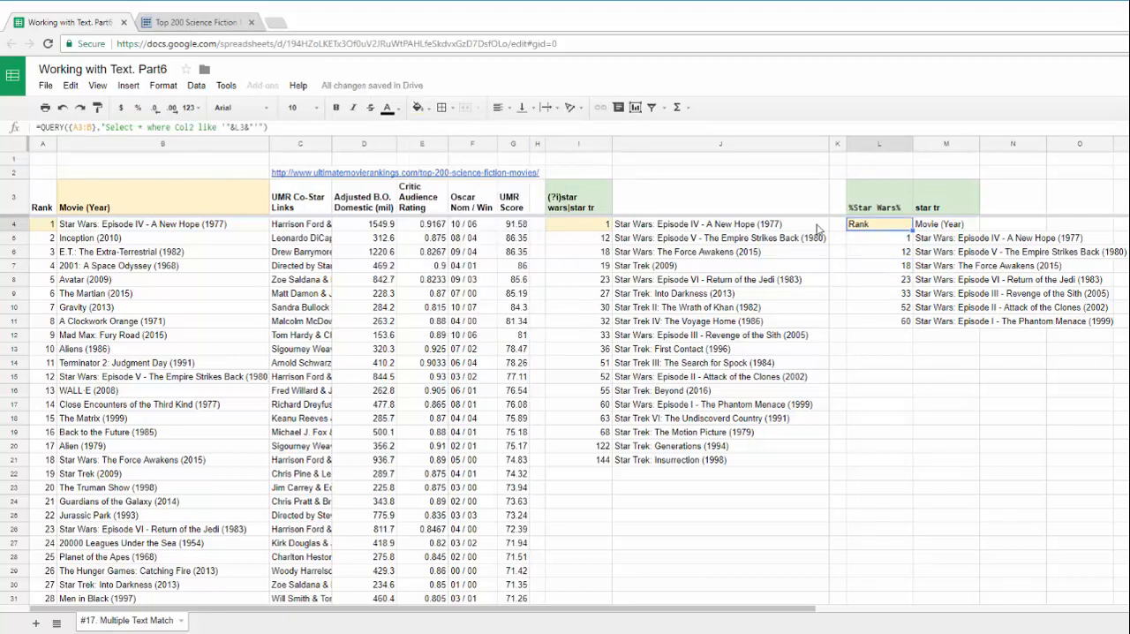
Extend the QUERY formula in L4 with a second condition: and Col2 like '"&M3&"'
{"action": "left_click", "coordinate": [205, 127]}
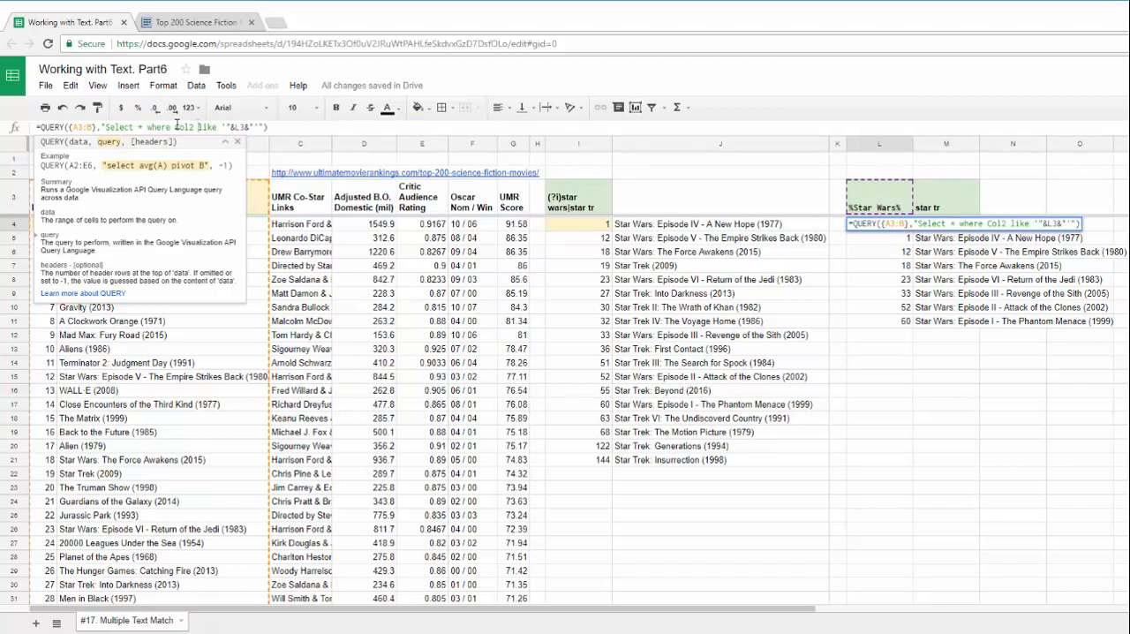
{"action": "left_click_drag", "start_coordinate": [175, 126], "coordinate": [253, 126]}
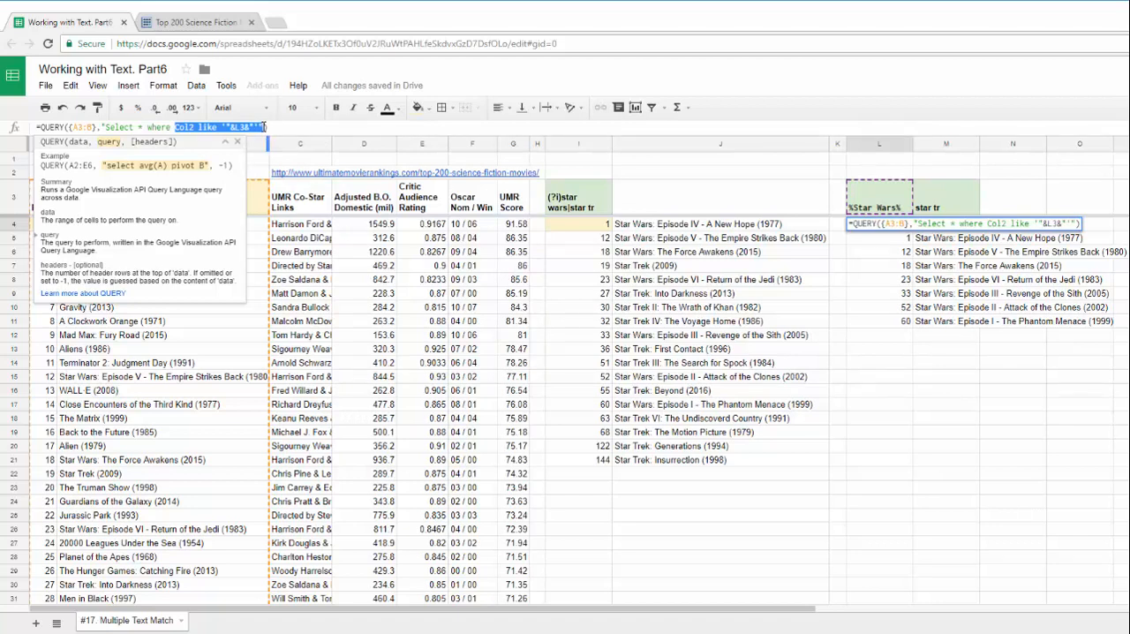
{"action": "left_click", "coordinate": [270, 128]}
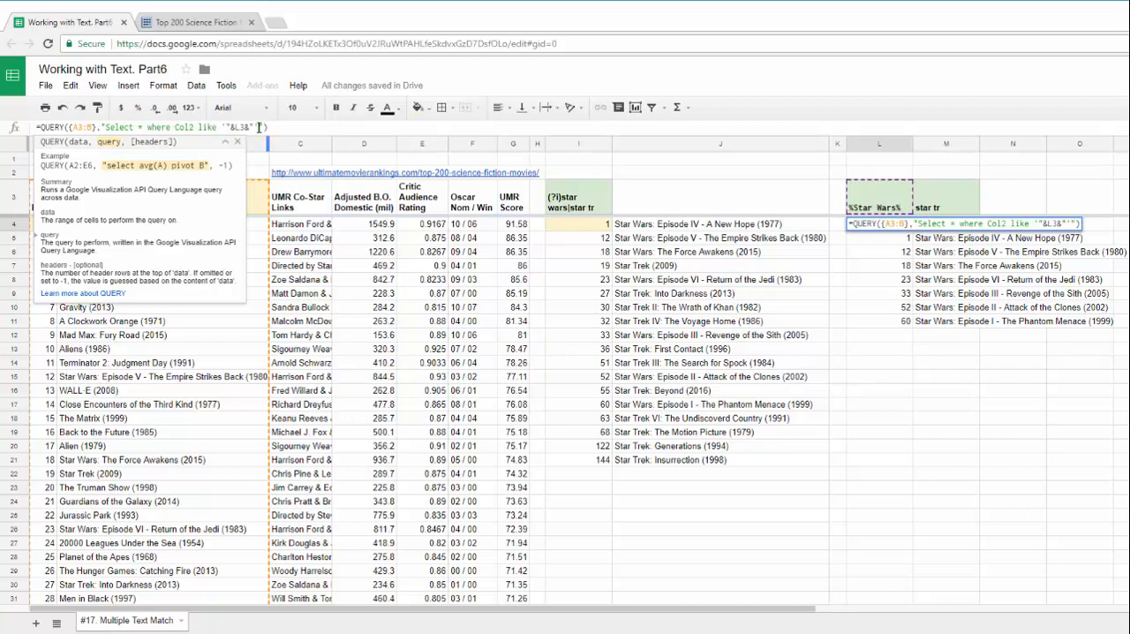
{"action": "type", "text": "'"}
{"action": "key", "text": "BackSpace"}
{"action": "type", "text": "and Col2 like '\"&L3&\"'"}
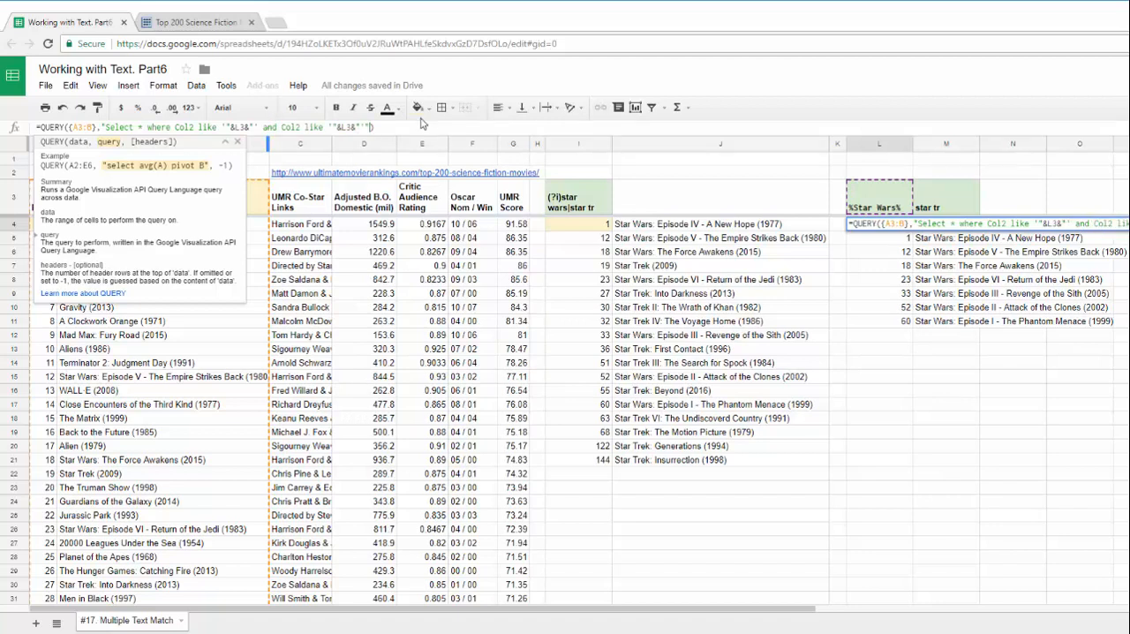
{"action": "double_click", "coordinate": [344, 127]}
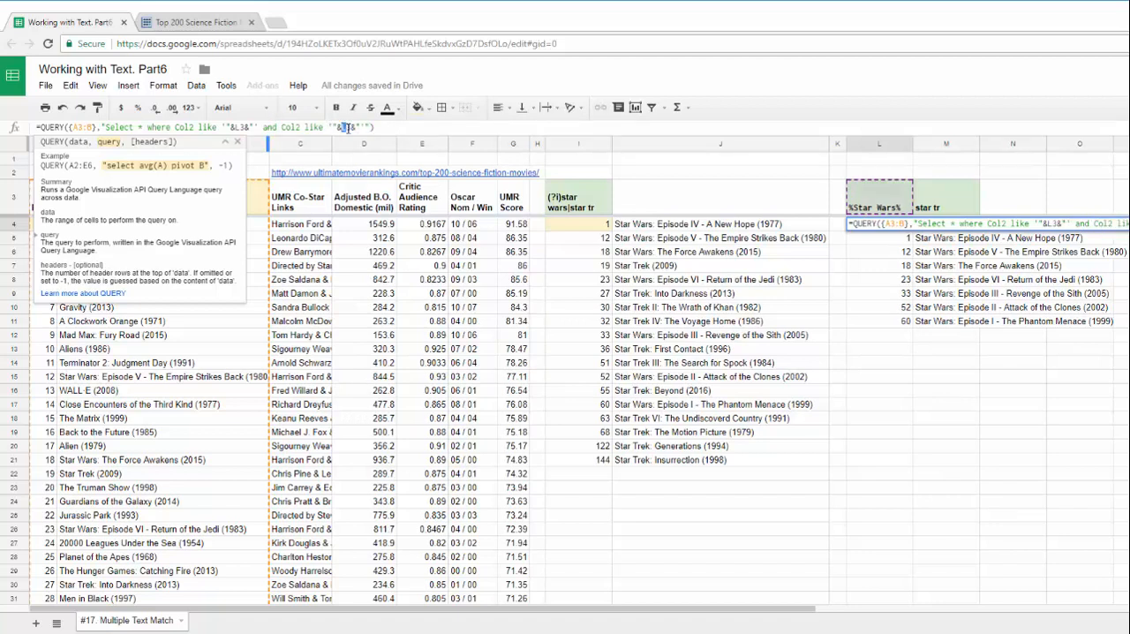
{"action": "type", "text": "M3"}
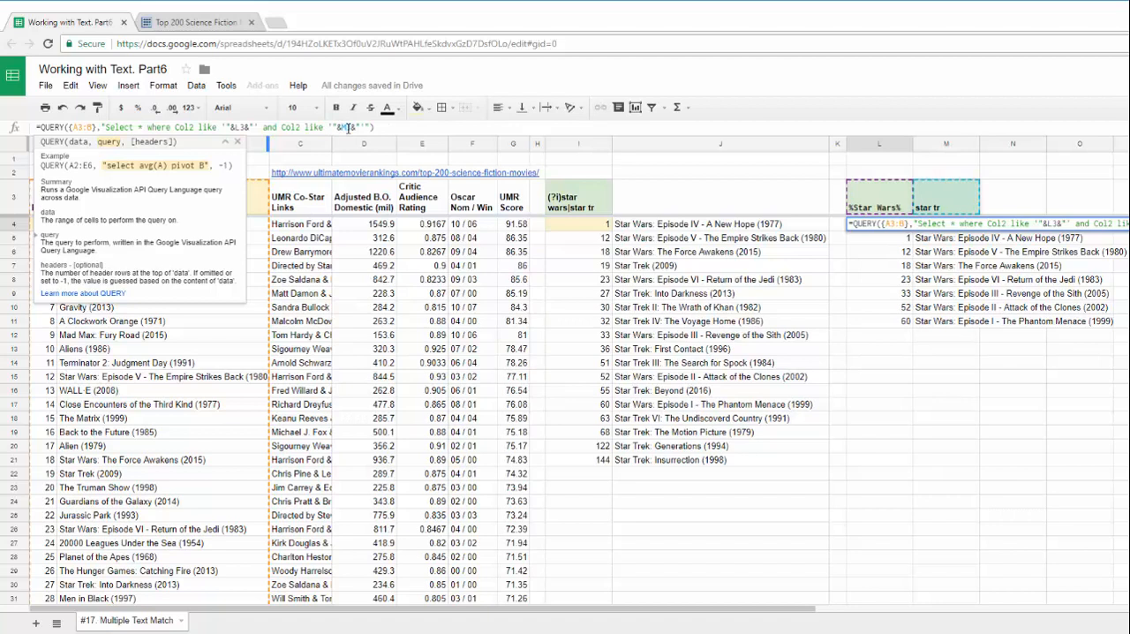
{"action": "key", "text": "Return"}
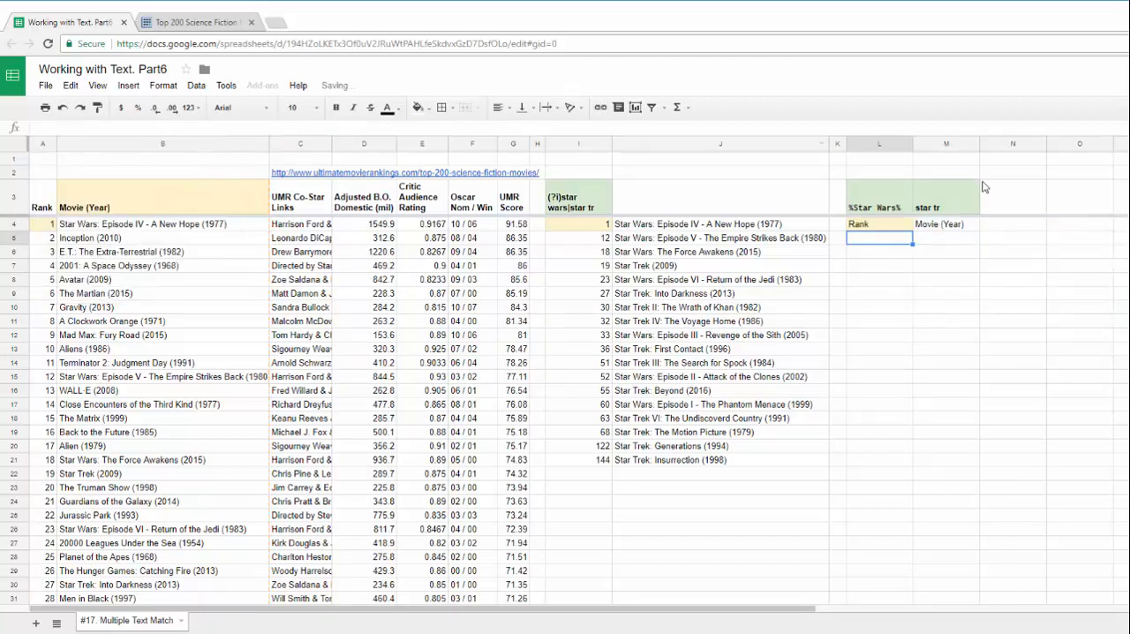
Change the operator between the two like conditions in L4's QUERY formula to or
{"action": "left_click", "coordinate": [878, 225]}
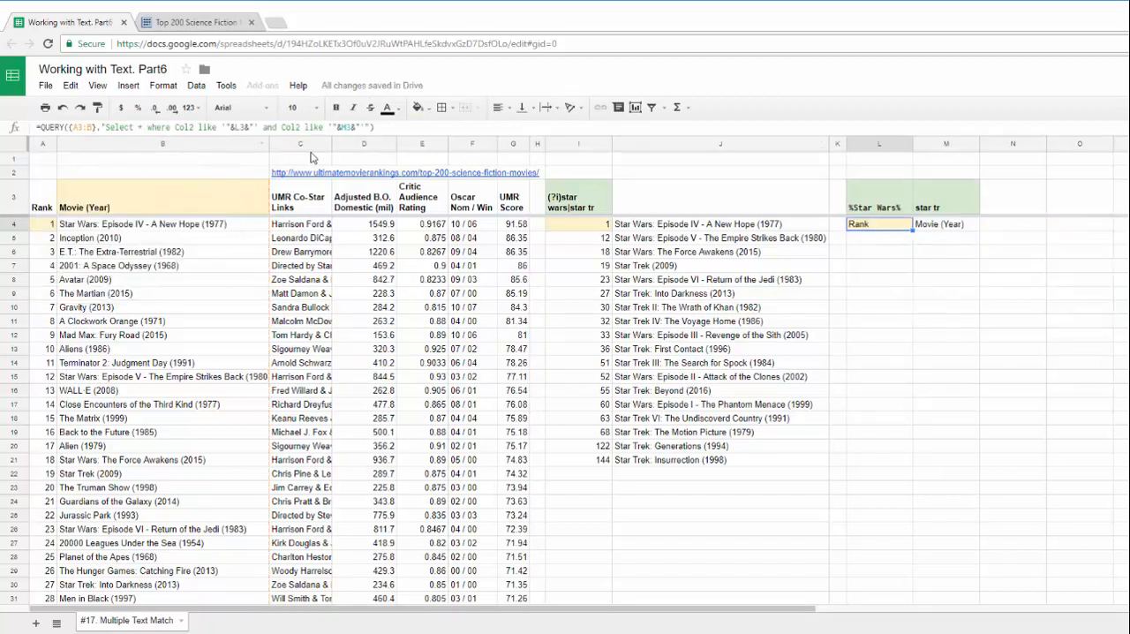
{"action": "double_click", "coordinate": [276, 126]}
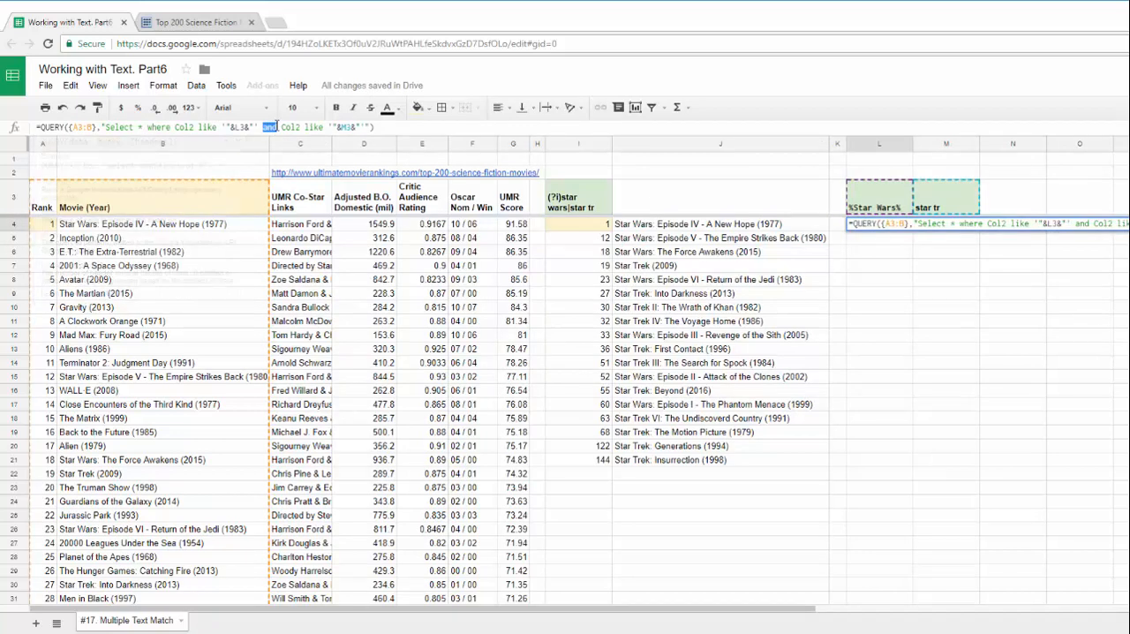
{"action": "type", "text": "or"}
{"action": "key", "text": "Return"}
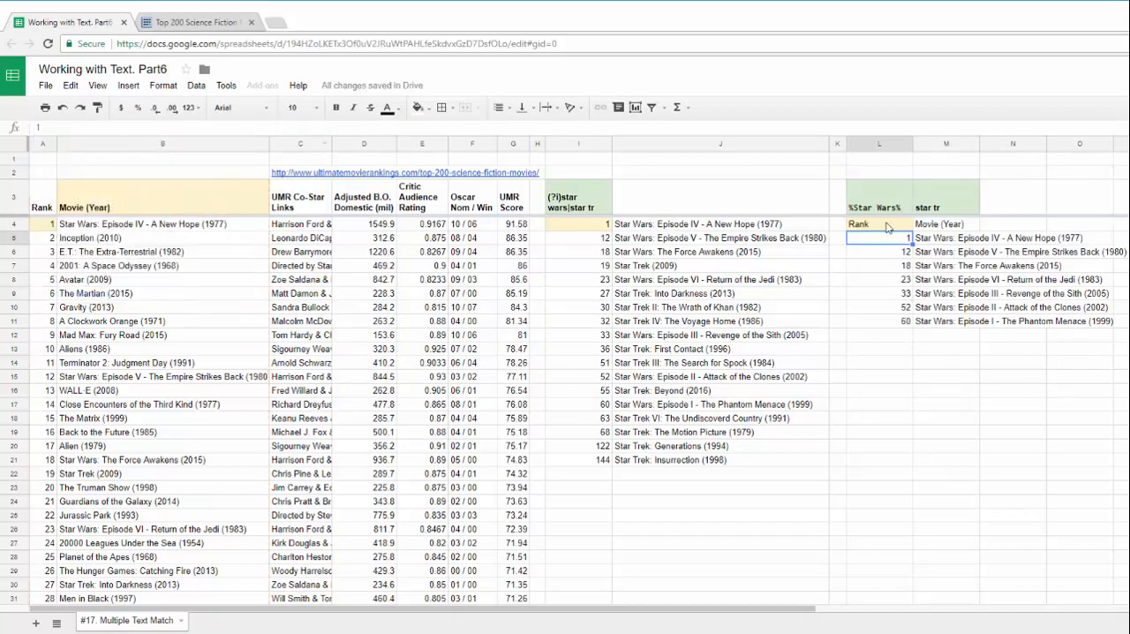
Change the criterion in M3 to %Star Tr%, with capital S and T and a percent wildcard on both sides
{"action": "double_click", "coordinate": [920, 201]}
{"action": "left_click", "coordinate": [918, 185]}
{"action": "key", "text": "BackSpace"}
{"action": "type", "text": "S"}
{"action": "left_click", "coordinate": [938, 186]}
{"action": "key", "text": "BackSpace"}
{"action": "type", "text": "T"}
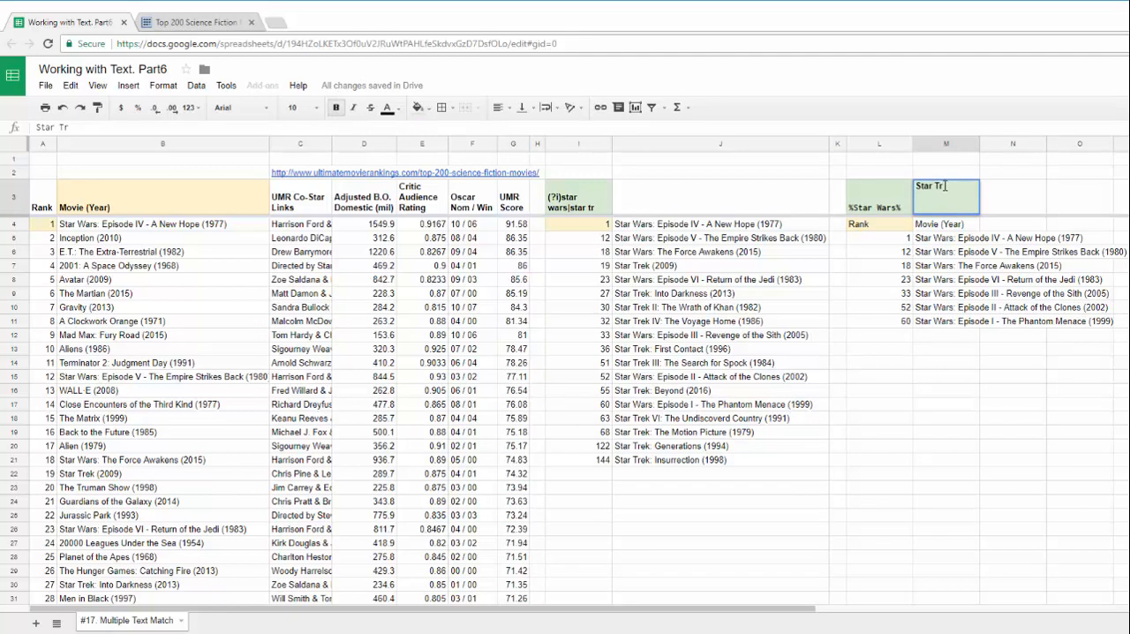
{"action": "left_click", "coordinate": [943, 186]}
{"action": "type", "text": "%"}
{"action": "left_click", "coordinate": [916, 185]}
{"action": "type", "text": "%"}
{"action": "key", "text": "Return"}
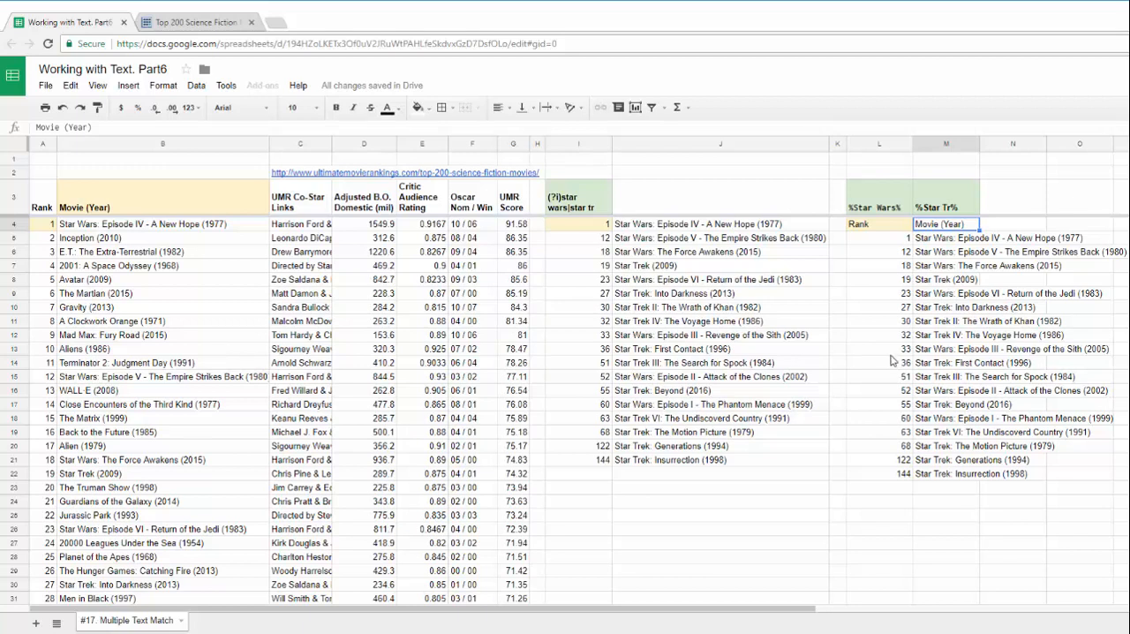
Make the Rank and Movie (Year) headers in L4:M4 bold
{"action": "left_click", "coordinate": [867, 229]}
{"action": "left_click", "coordinate": [937, 231], "text": "shift"}
{"action": "key", "text": "ctrl+b"}
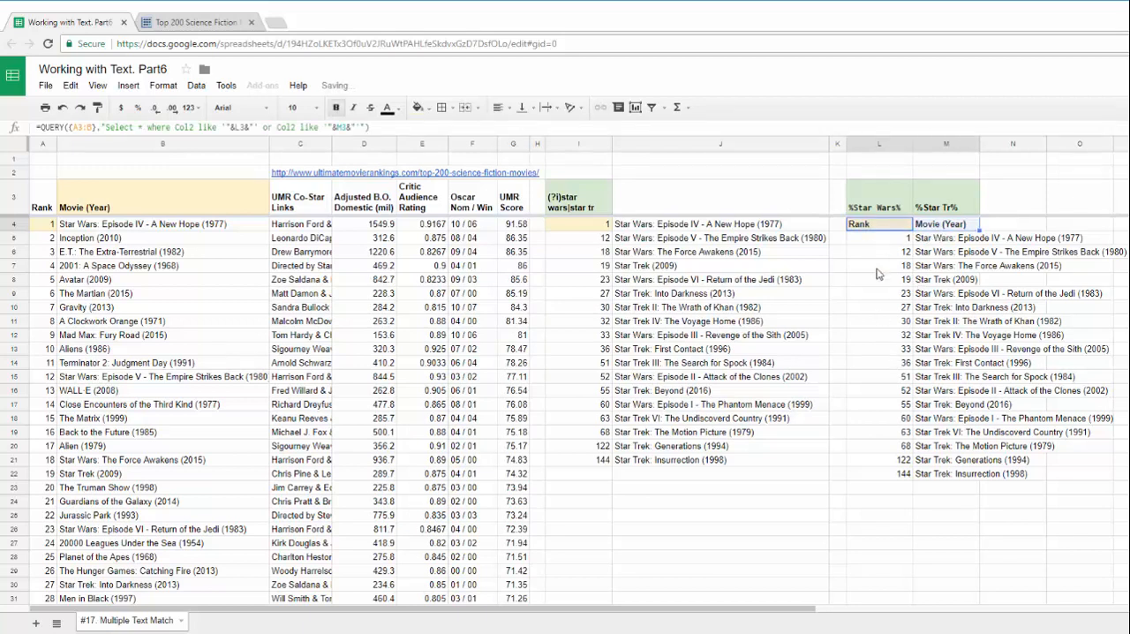
{"action": "left_click", "coordinate": [877, 269]}
{"action": "left_click", "coordinate": [889, 225]}
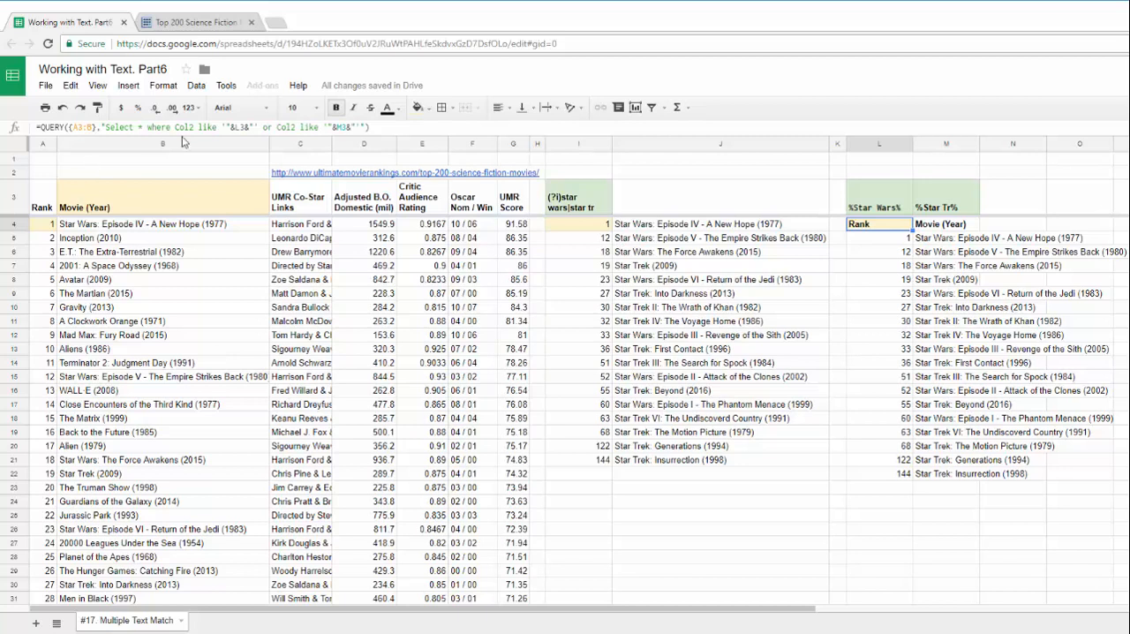
{"action": "left_click", "coordinate": [277, 128]}
{"action": "left_click", "coordinate": [236, 127]}
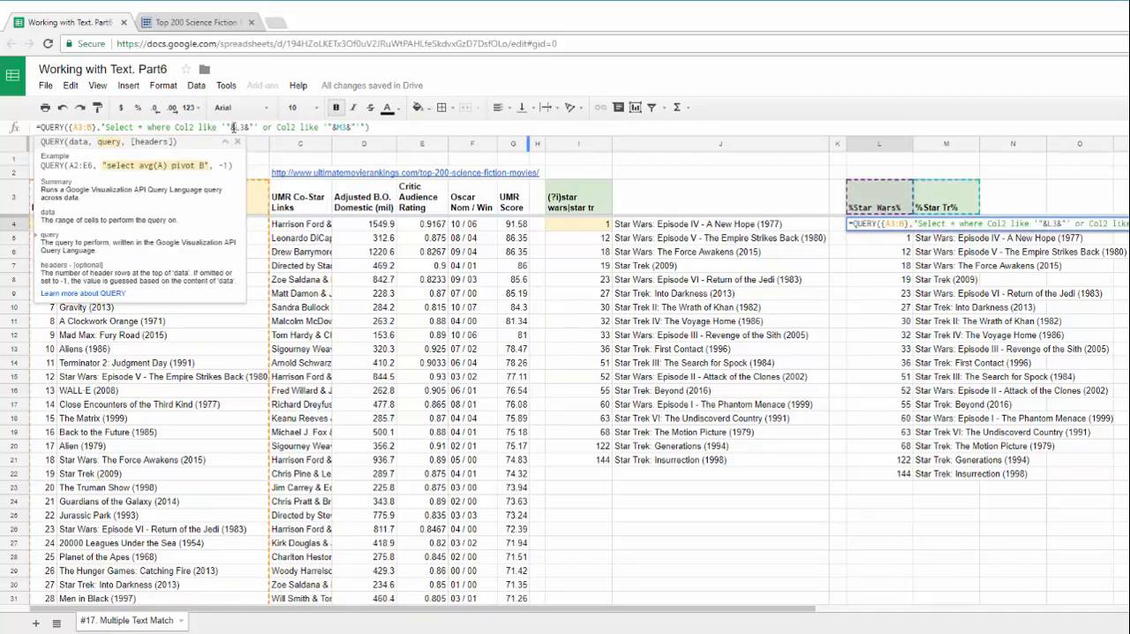
{"action": "key", "text": "Tab"}
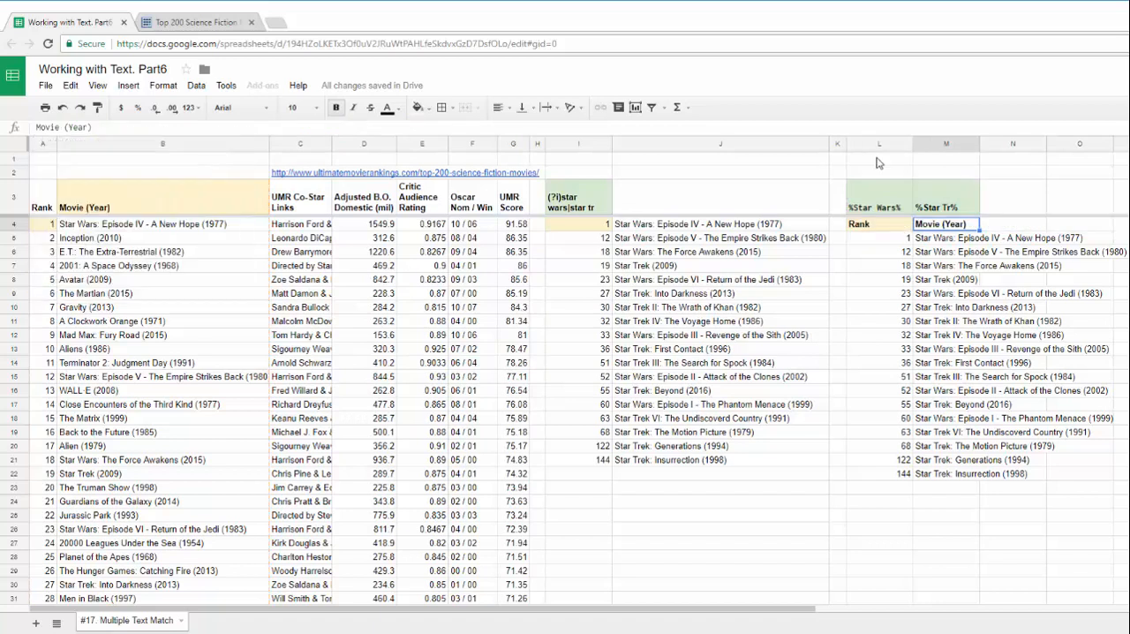
Enter the column number 2 above each of the two criteria, in L2 and M2
{"action": "left_click", "coordinate": [890, 175]}
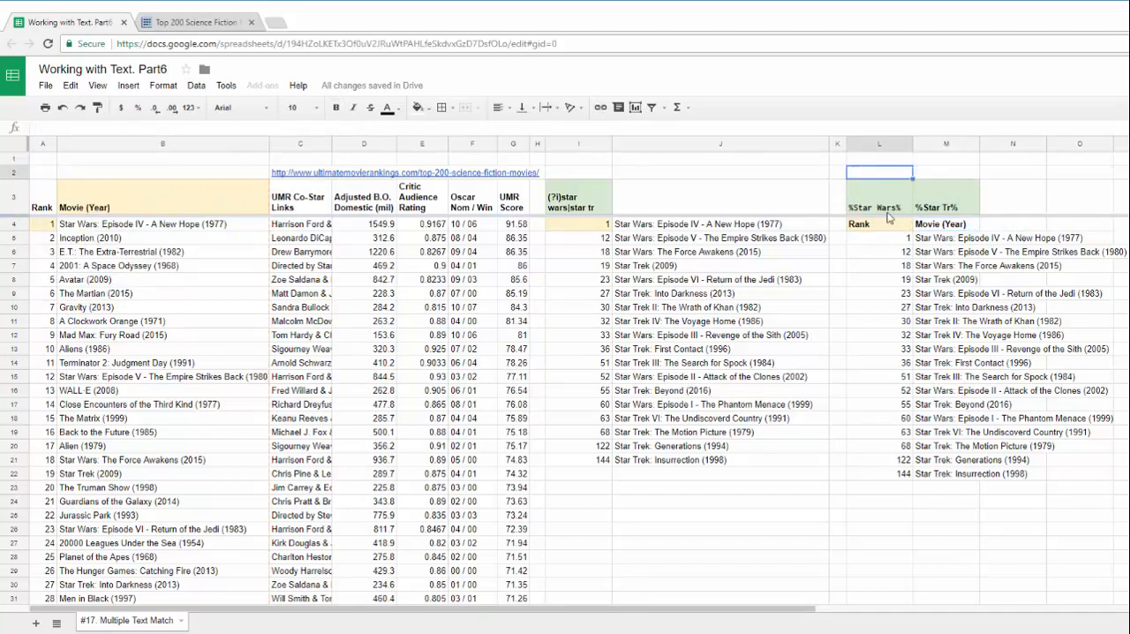
{"action": "type", "text": "2"}
{"action": "key", "text": "Tab"}
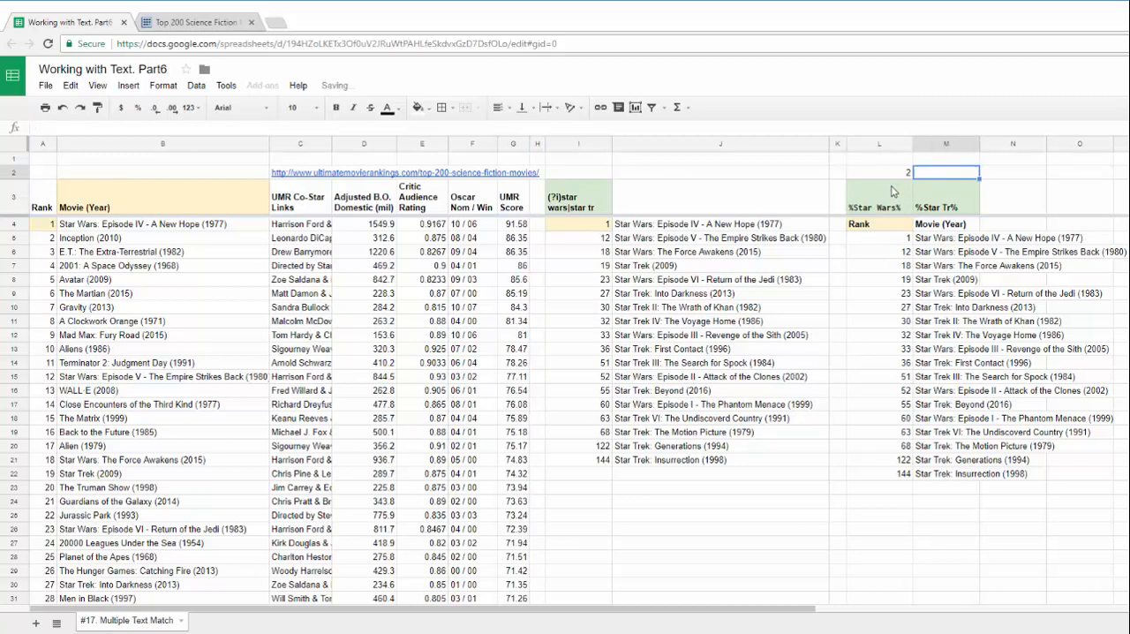
{"action": "type", "text": "2"}
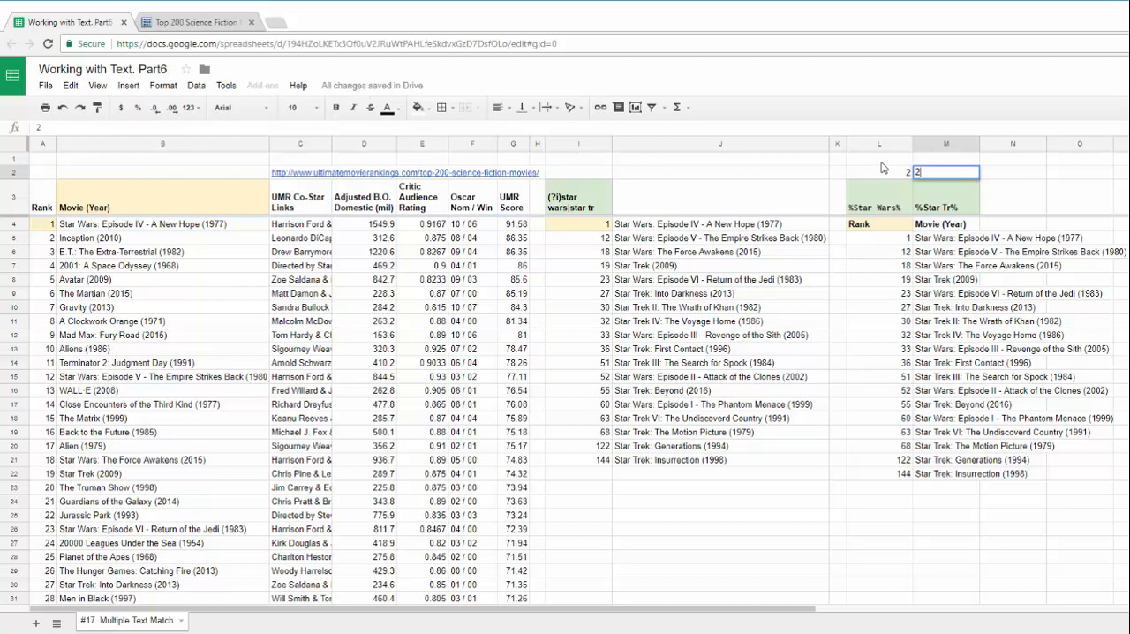
{"action": "key", "text": "Tab"}
Enter the formula ="select * where " in L1, ending the text with a space
{"action": "left_click", "coordinate": [881, 160]}
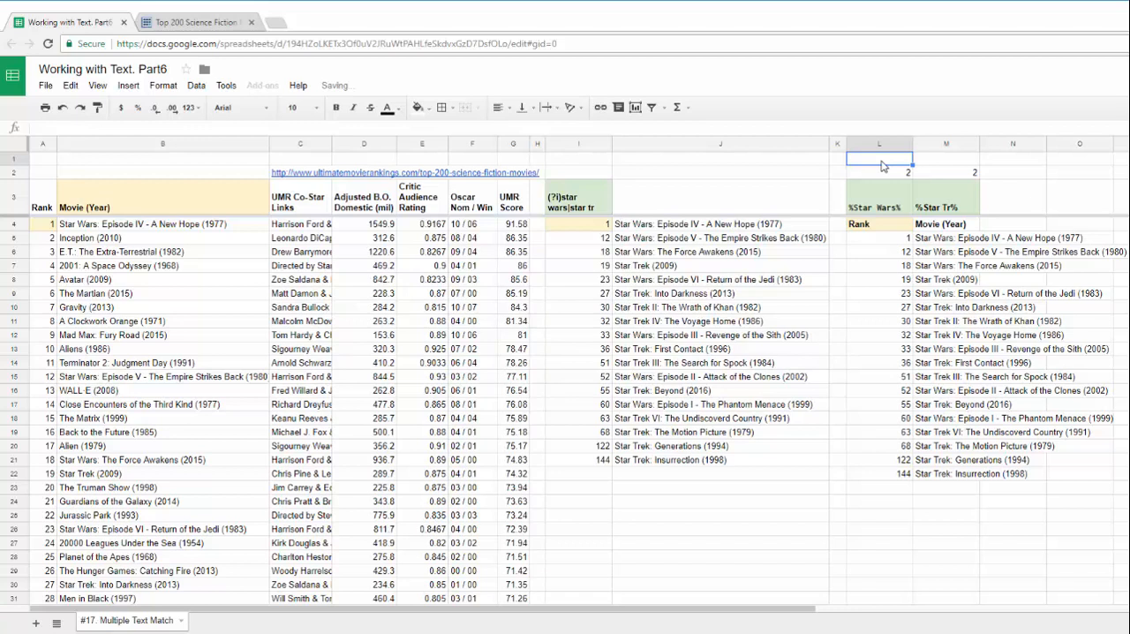
{"action": "type", "text": "="}
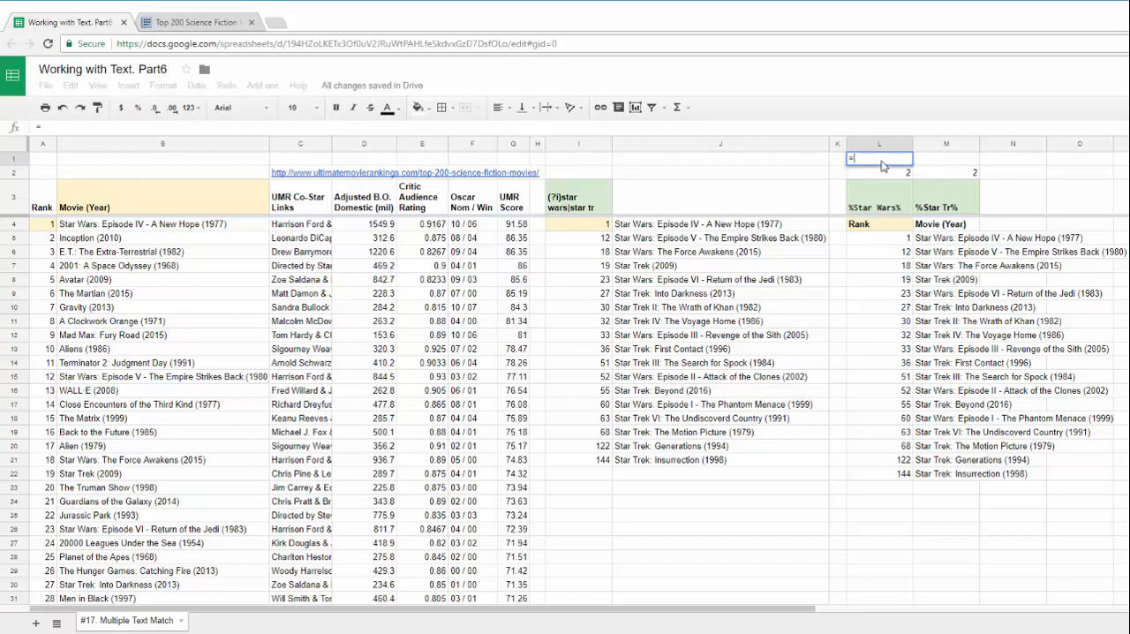
{"action": "type", "text": "\"select * wher"}
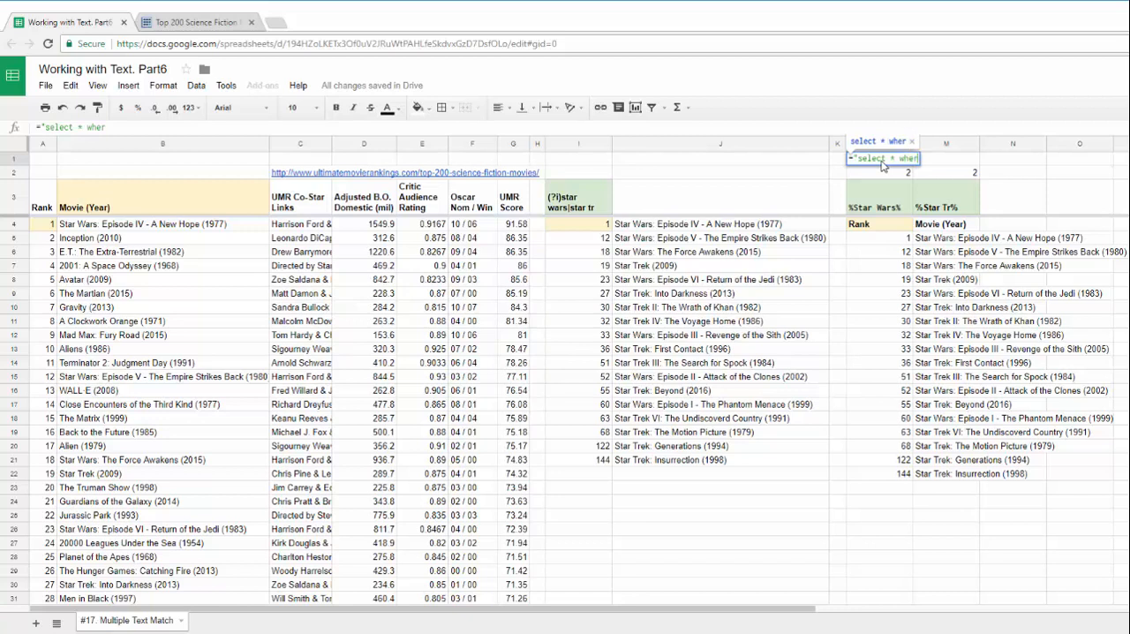
{"action": "type", "text": "e '"}
{"action": "key", "text": "Return"}
{"action": "left_click", "coordinate": [881, 162]}
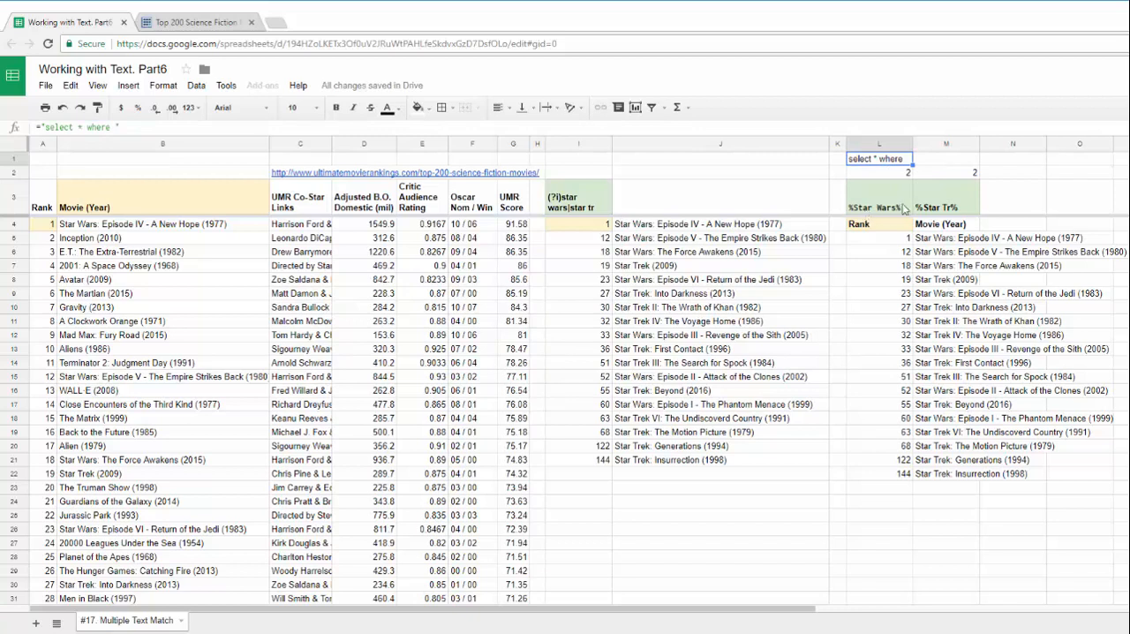
{"action": "left_click_drag", "start_coordinate": [908, 177], "coordinate": [954, 180]}
{"action": "left_click_drag", "start_coordinate": [954, 177], "coordinate": [884, 202]}
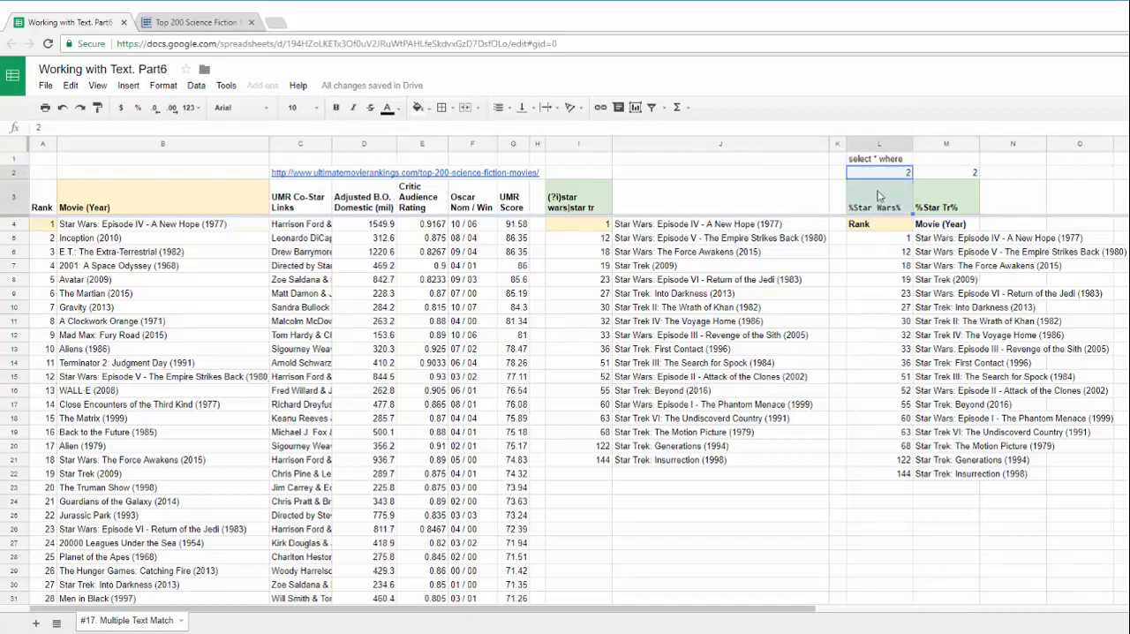
{"action": "left_click", "coordinate": [955, 177]}
{"action": "left_click_drag", "start_coordinate": [955, 176], "coordinate": [957, 203]}
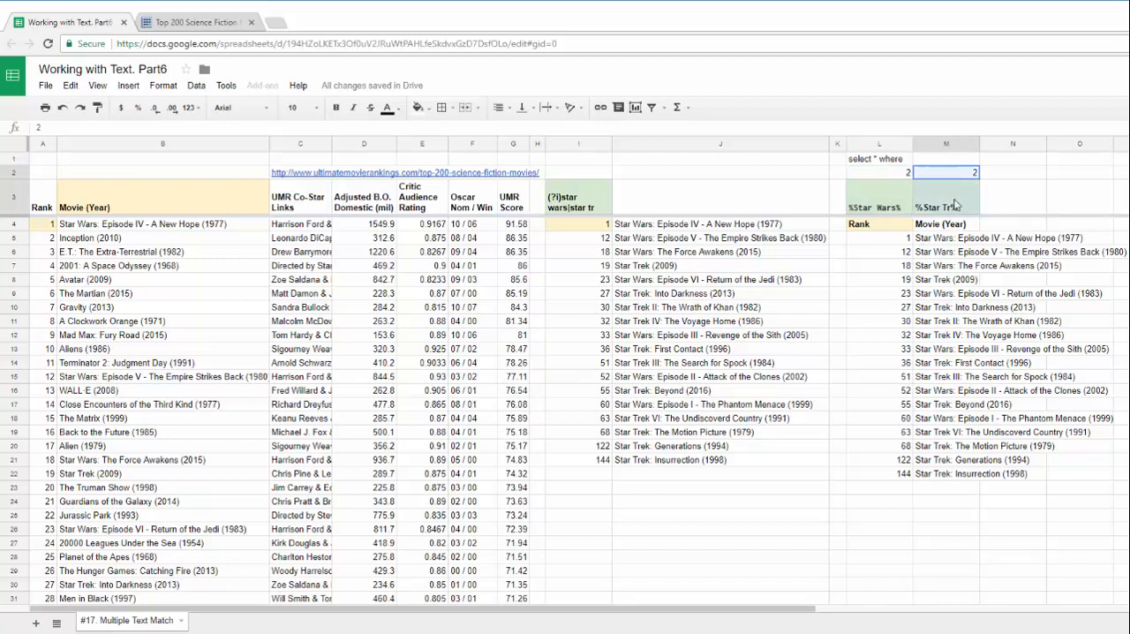
Enter the formula ="Col"&L2&" like '"&L3&"'" in M1 to build the condition from the column number and criterion
{"action": "left_click", "coordinate": [944, 163]}
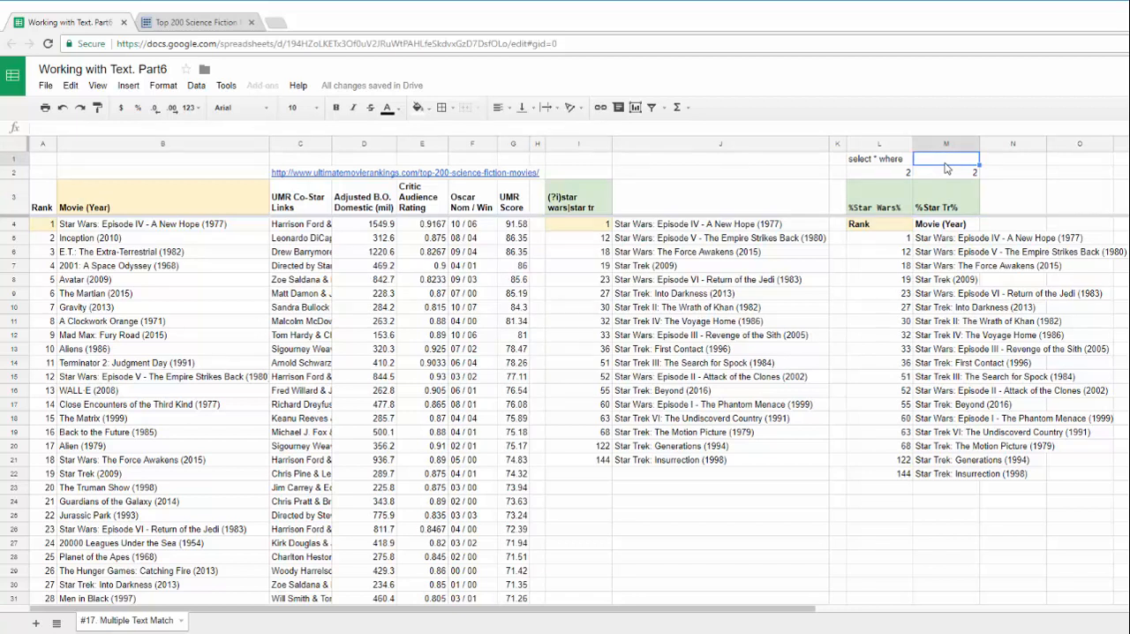
{"action": "type", "text": "="}
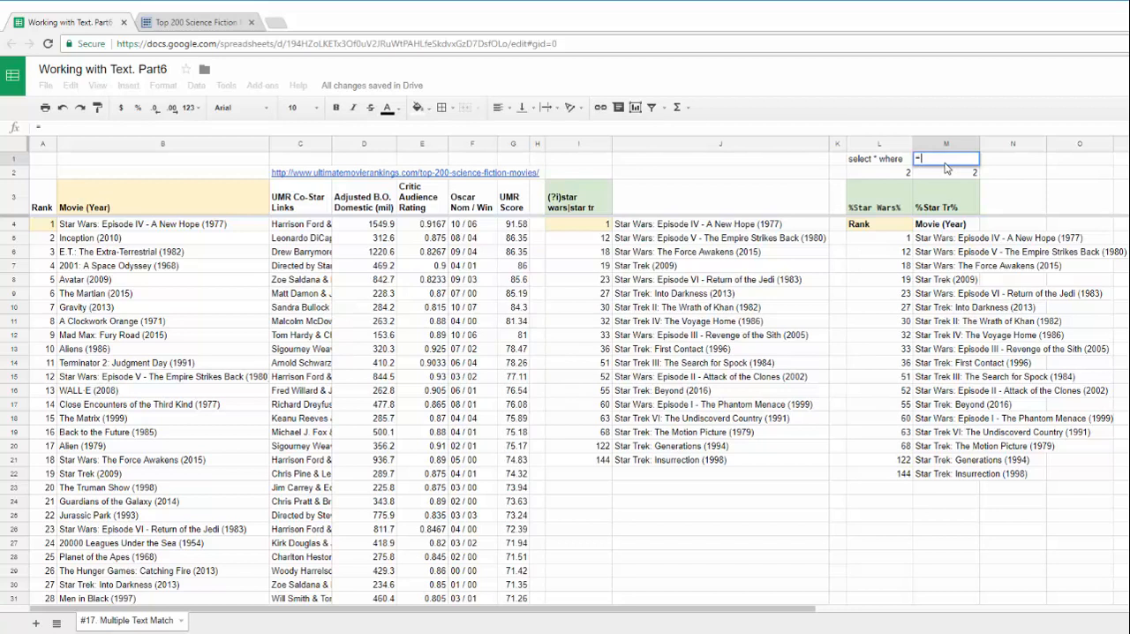
{"action": "type", "text": "\"Col"}
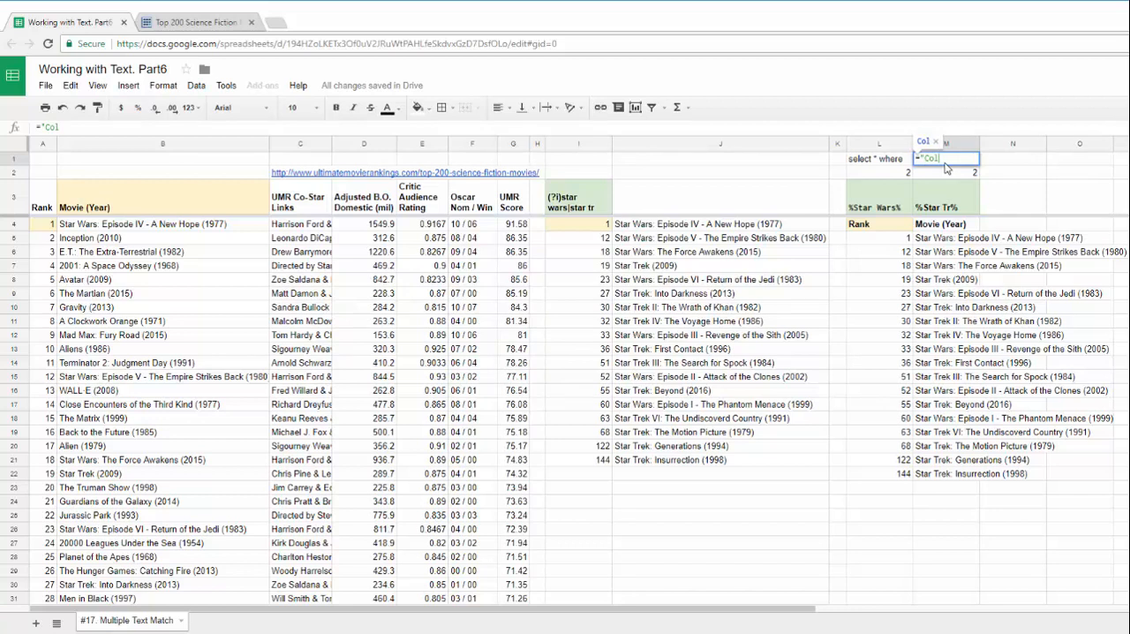
{"action": "type", "text": "\"&"}
{"action": "left_click", "coordinate": [867, 173]}
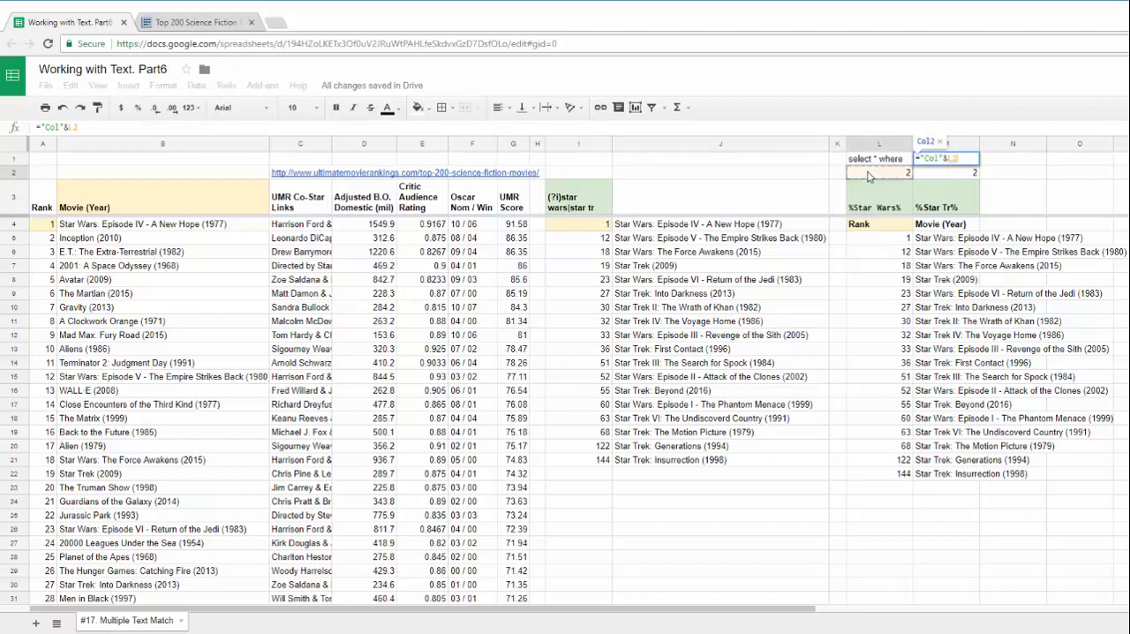
{"action": "type", "text": "&\" \"ik"}
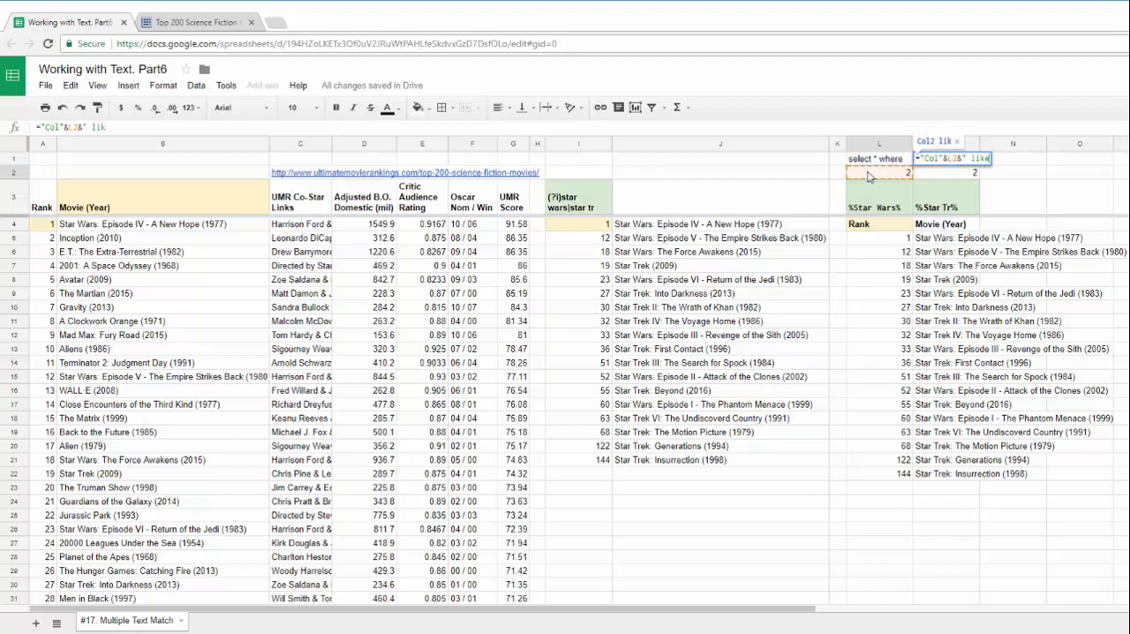
{"action": "type", "text": "e\""}
{"action": "key", "text": "BackSpace"}
{"action": "type", "text": "'\""}
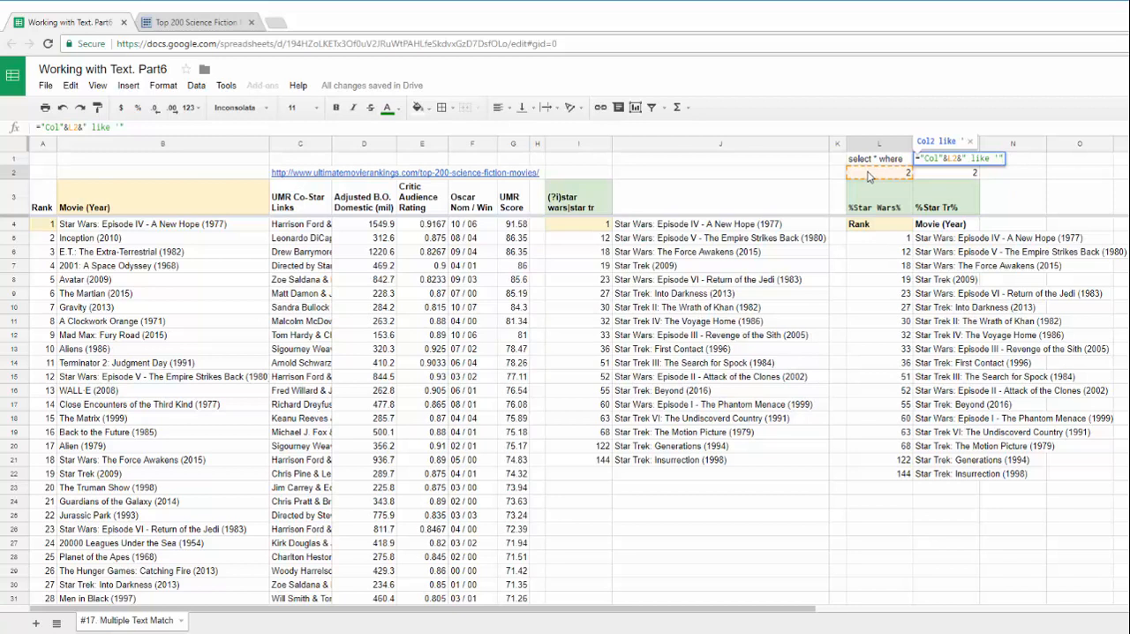
{"action": "type", "text": "&"}
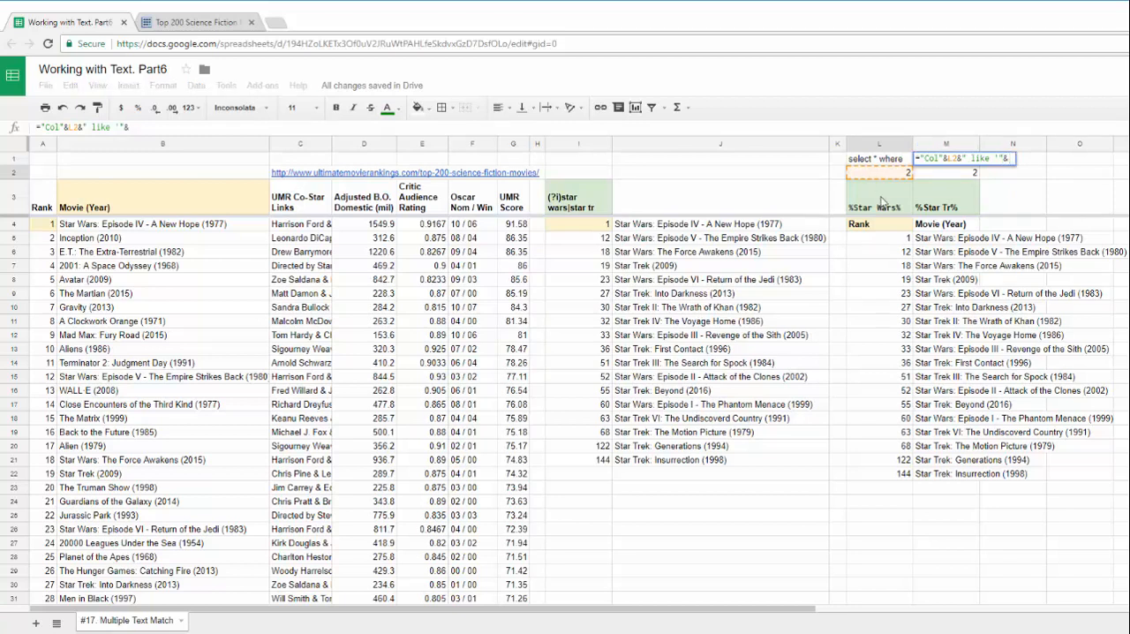
{"action": "left_click", "coordinate": [880, 202]}
{"action": "type", "text": "&"}
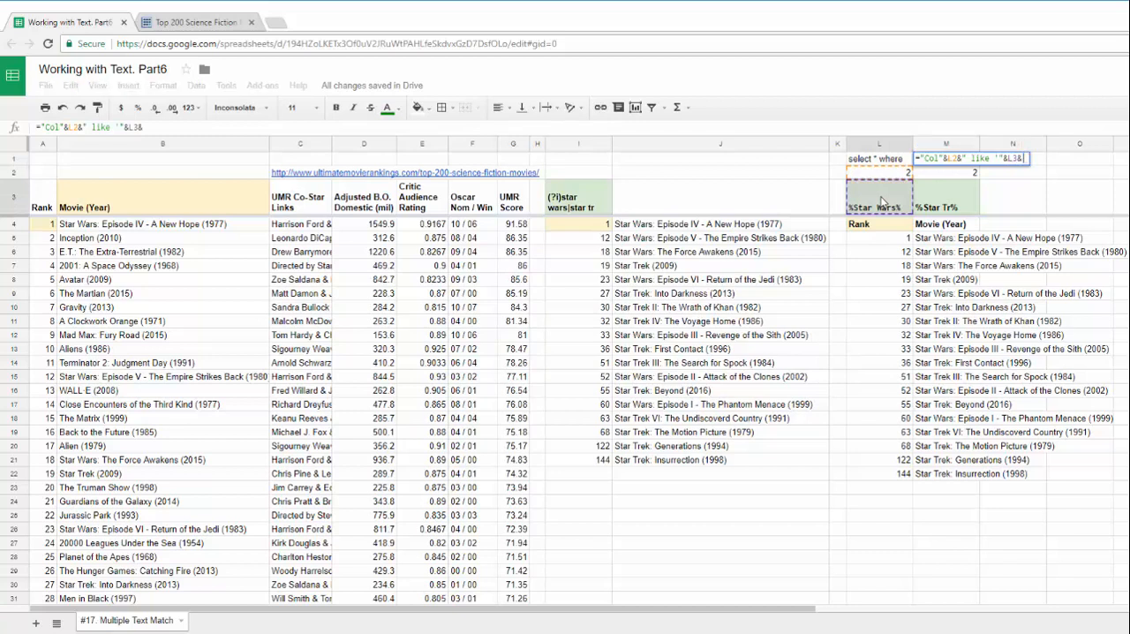
{"action": "type", "text": "\"'\""}
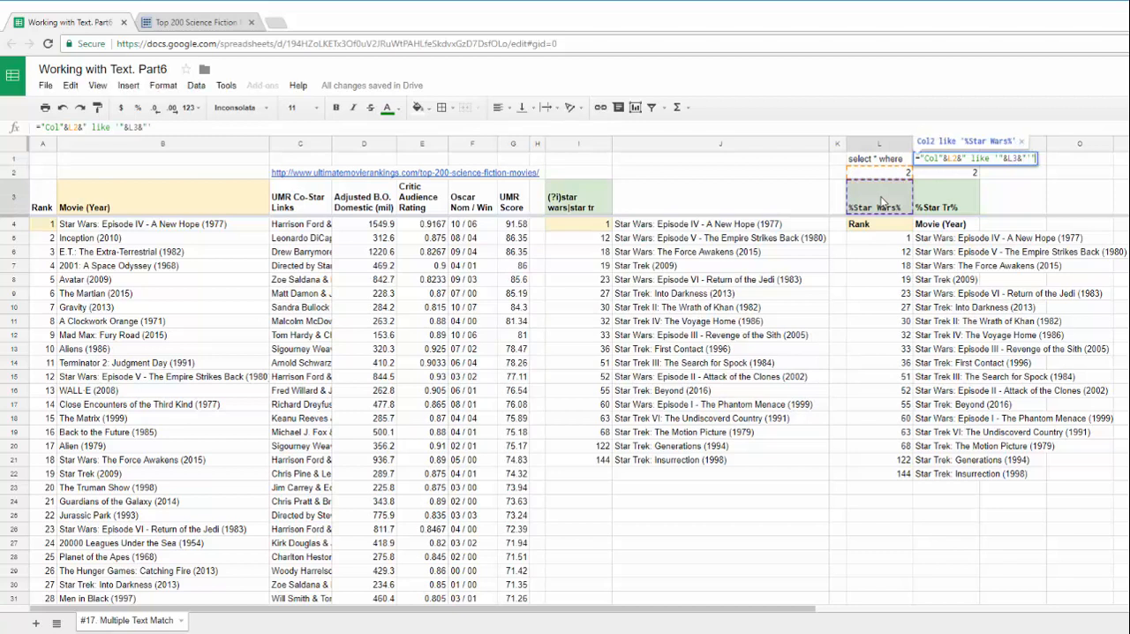
{"action": "key", "text": "Return"}
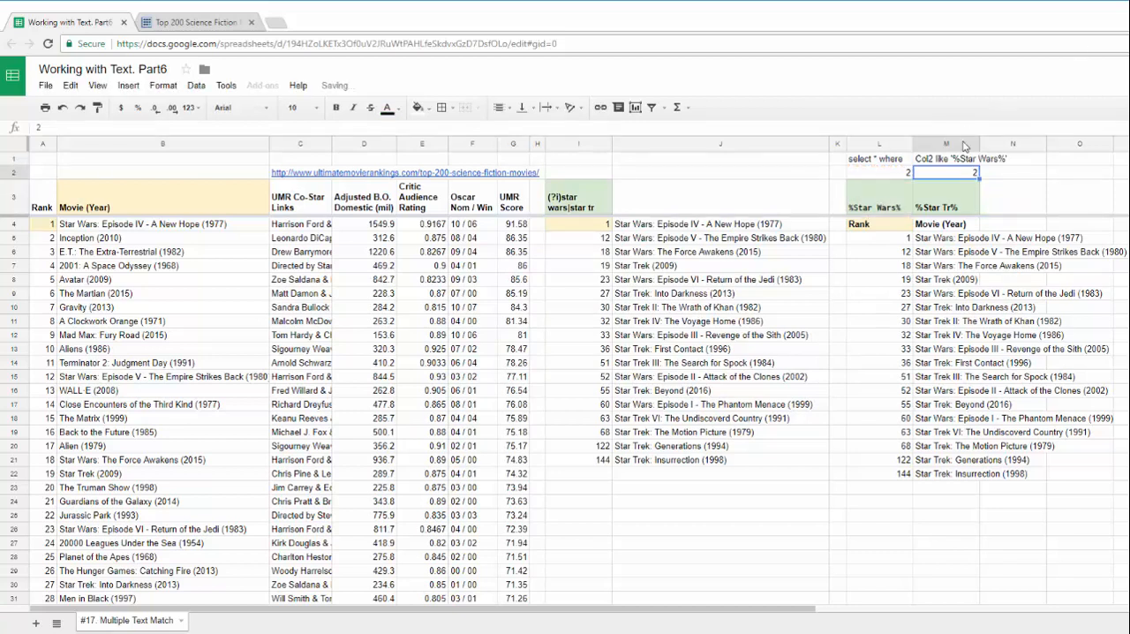
Extend the references in the M1 formula to L2:M2 for the column numbers and L3:M3 for the criteria
{"action": "left_click", "coordinate": [953, 161]}
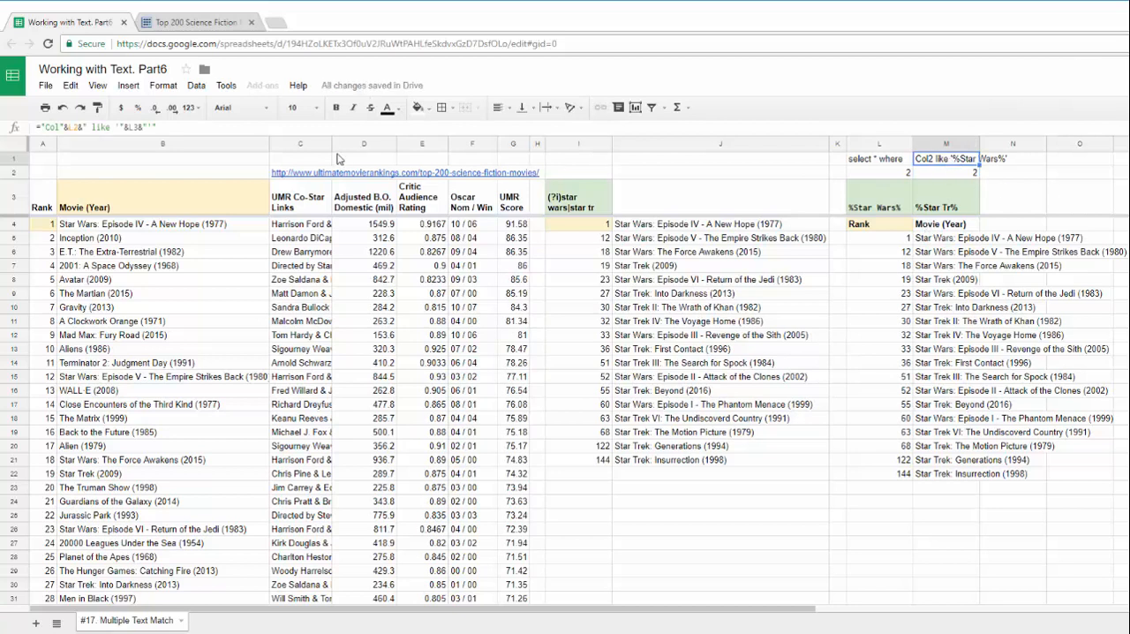
{"action": "left_click", "coordinate": [158, 127]}
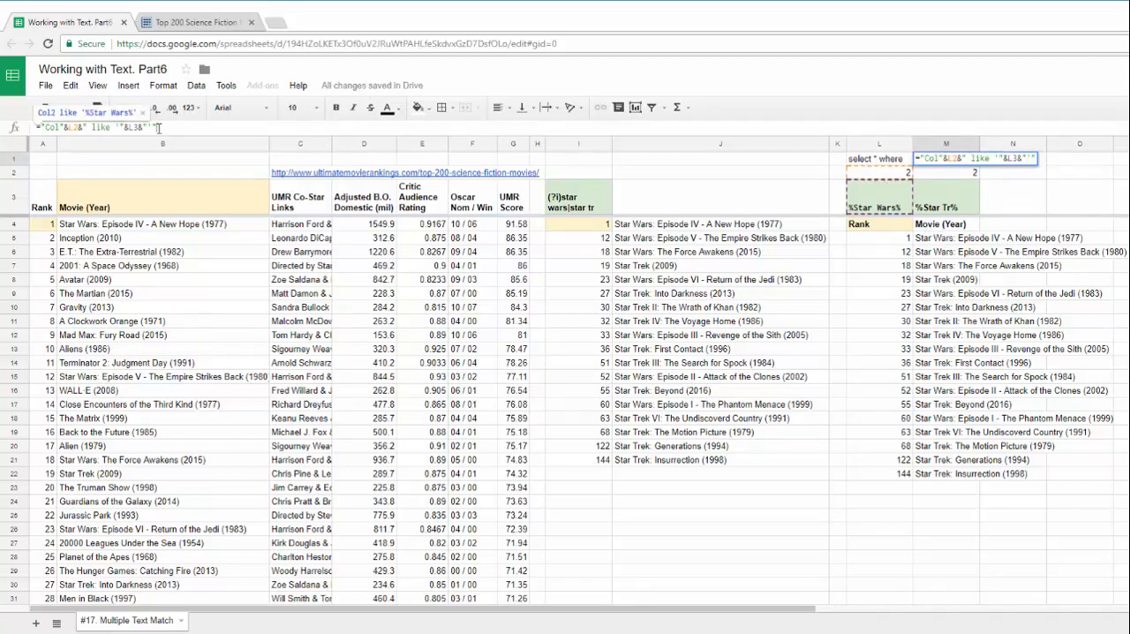
{"action": "left_click_drag", "start_coordinate": [69, 127], "coordinate": [81, 127]}
{"action": "left_click_drag", "start_coordinate": [900, 173], "coordinate": [943, 175]}
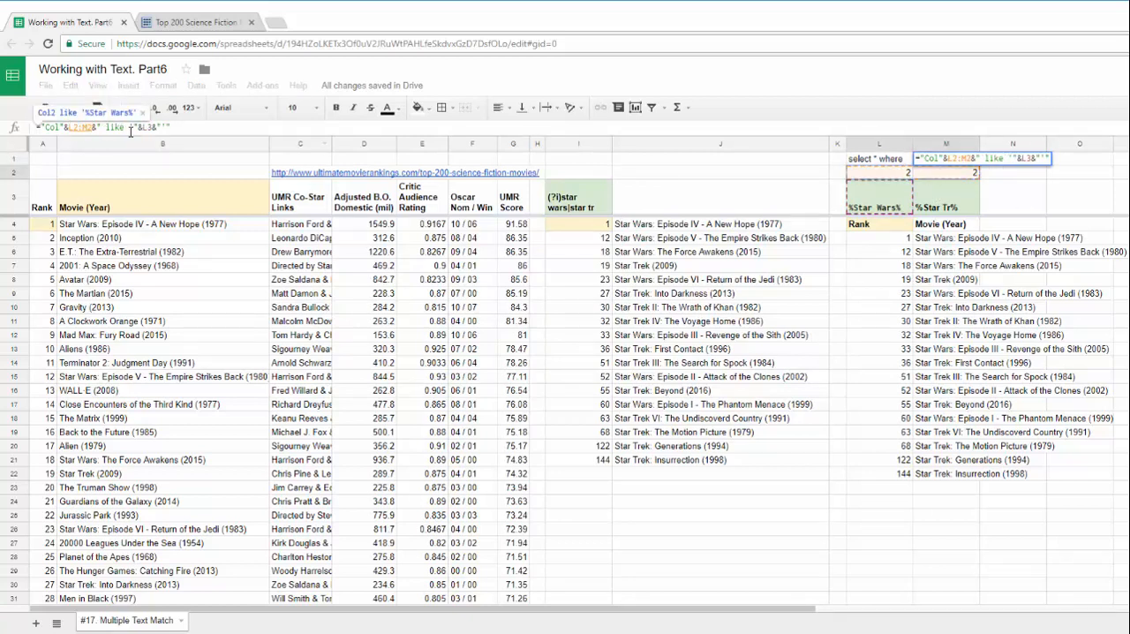
{"action": "left_click_drag", "start_coordinate": [142, 127], "coordinate": [156, 129]}
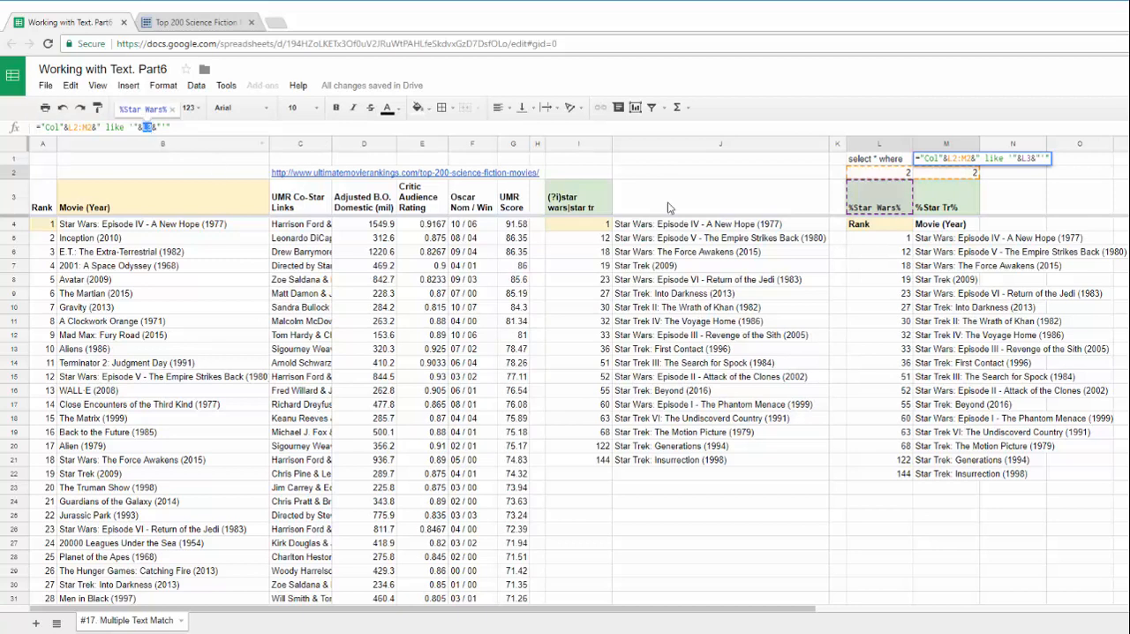
{"action": "left_click", "coordinate": [878, 206]}
{"action": "left_click_drag", "start_coordinate": [878, 207], "coordinate": [946, 208]}
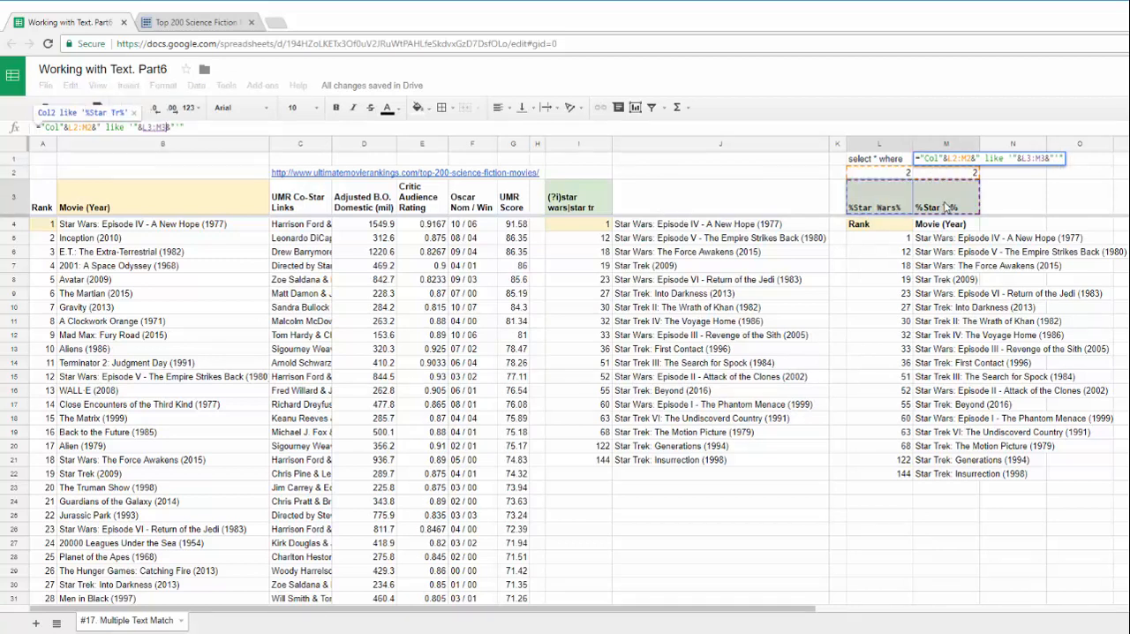
Convert the M1 formula into an ArrayFormula and check the conditions it outputs in M1 and N1
{"action": "key", "text": "Return"}
{"action": "left_click", "coordinate": [194, 129]}
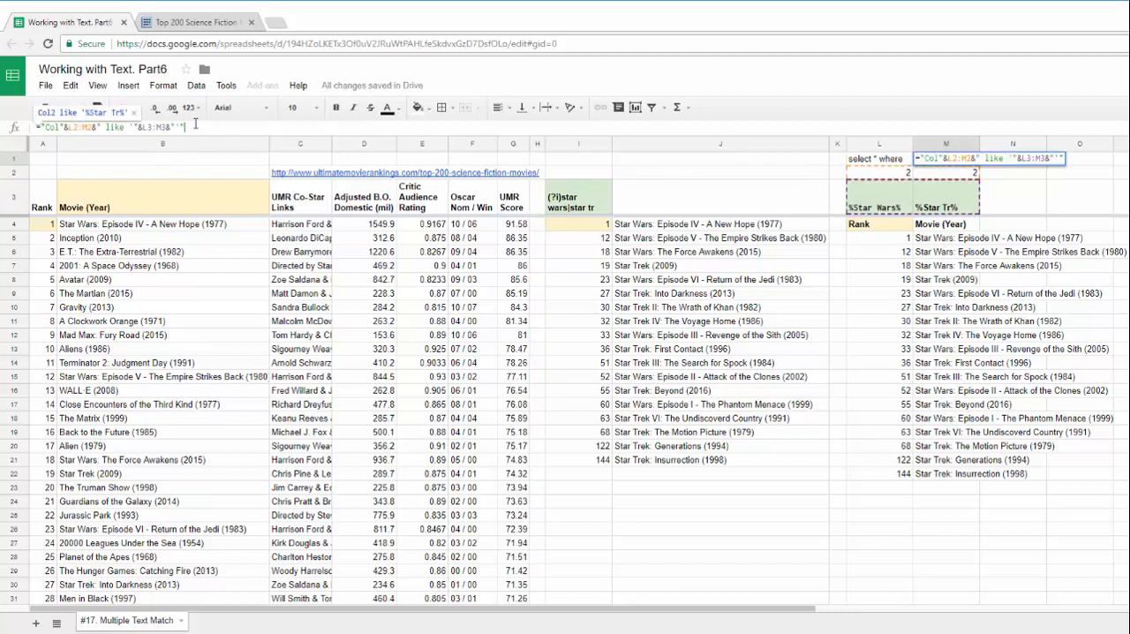
{"action": "key", "text": "ctrl+shift+Return"}
{"action": "key", "text": "Return"}
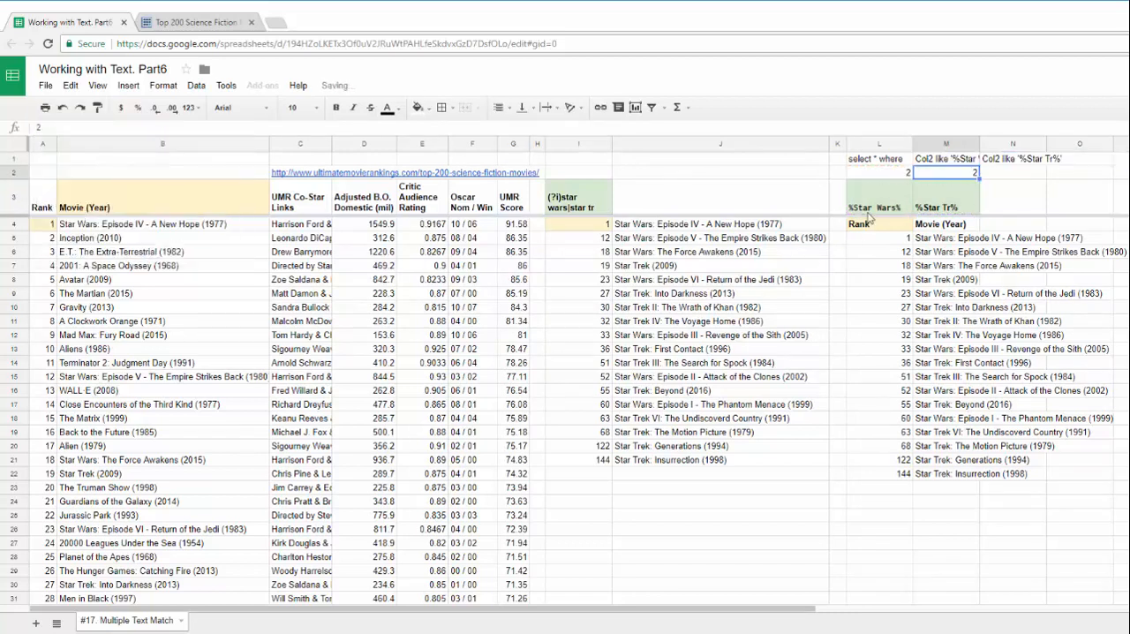
{"action": "left_click", "coordinate": [940, 162]}
{"action": "left_click", "coordinate": [982, 168]}
{"action": "left_click", "coordinate": [946, 165]}
{"action": "left_click", "coordinate": [990, 166]}
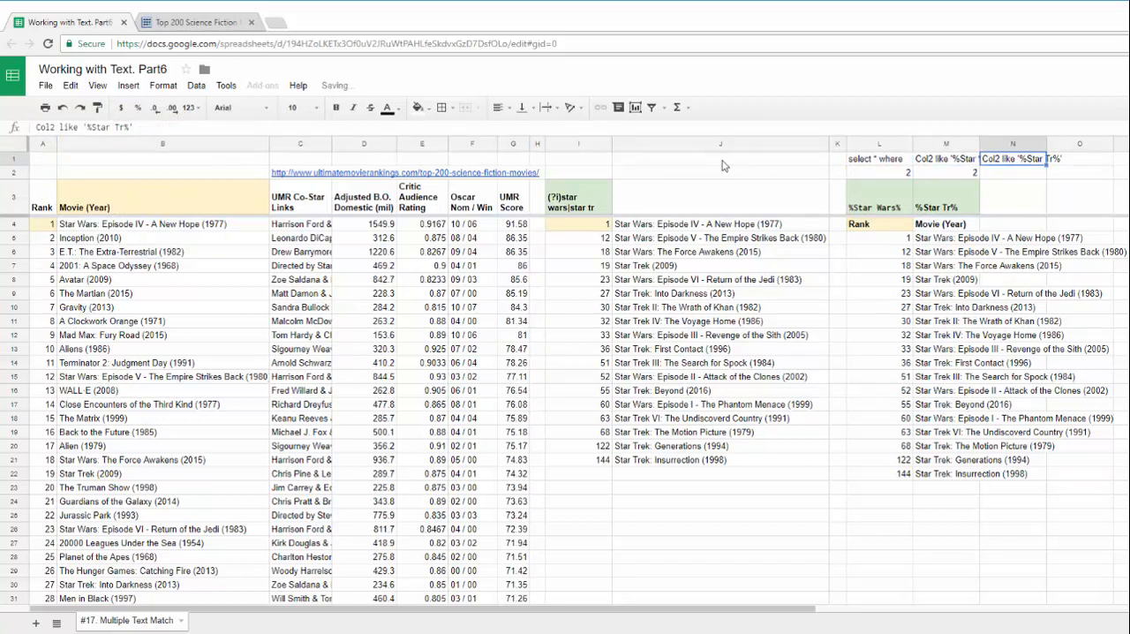
Wrap the M1 ArrayFormula in a JOIN with " or " as the delimiter
{"action": "left_click", "coordinate": [942, 162]}
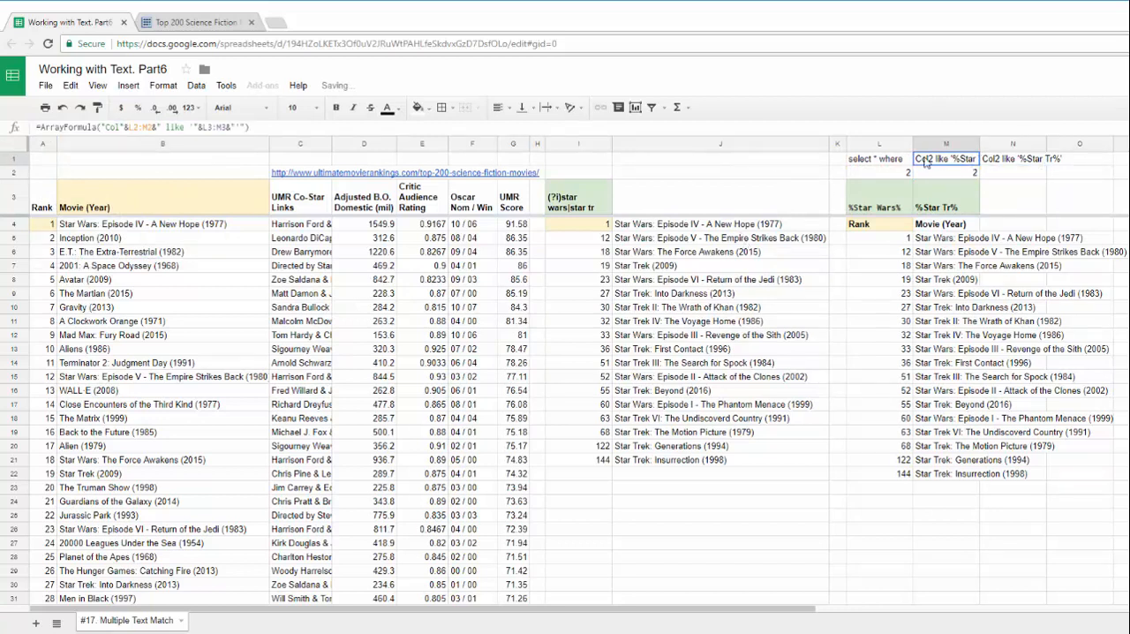
{"action": "left_click_drag", "start_coordinate": [39, 128], "coordinate": [280, 127]}
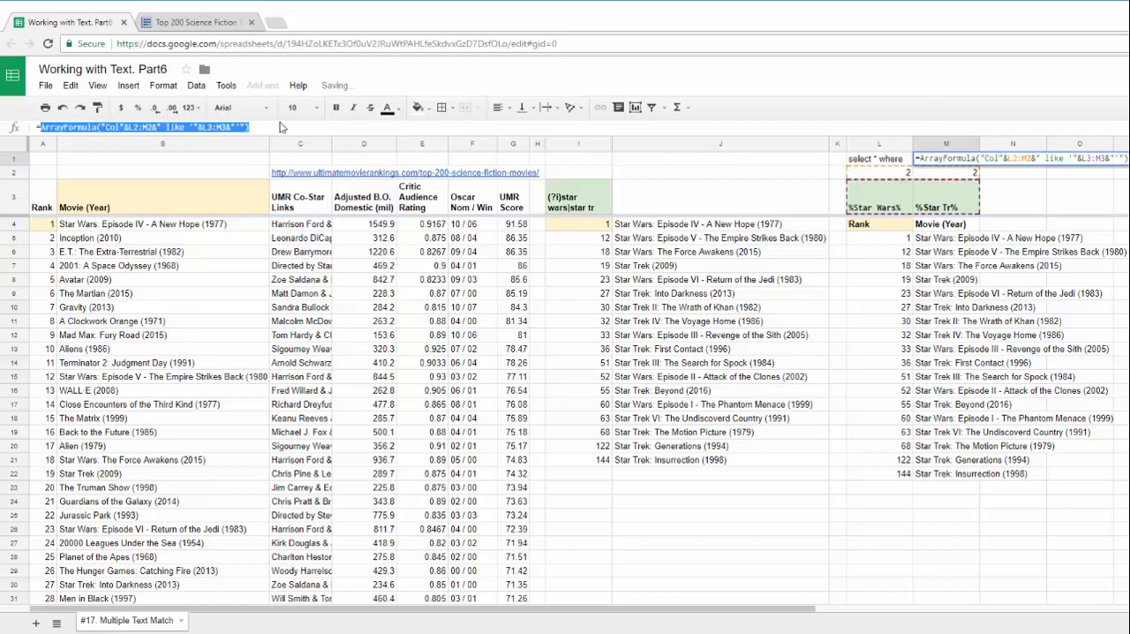
{"action": "type", "text": "=JOIN(\" or "}
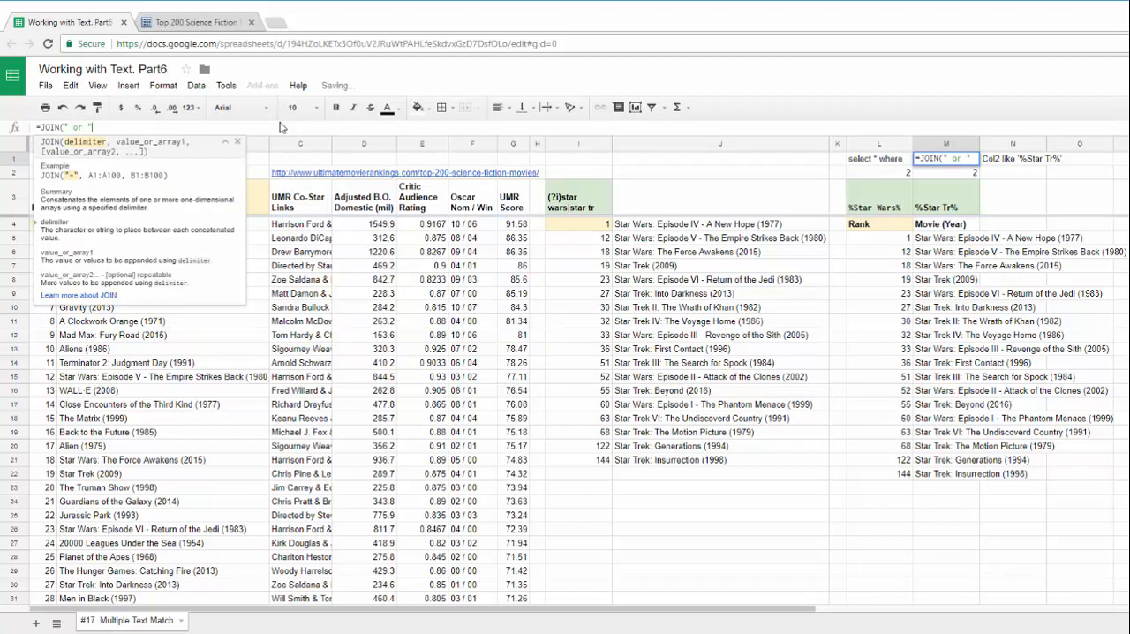
{"action": "type", "text": "\","}
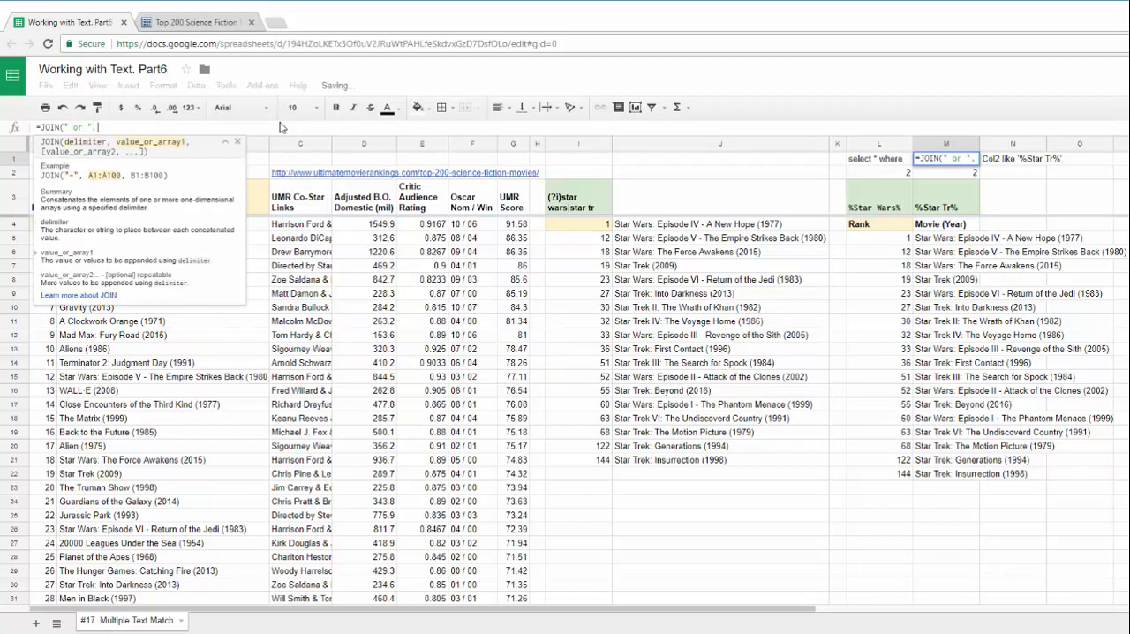
{"action": "key", "text": "ctrl+v"}
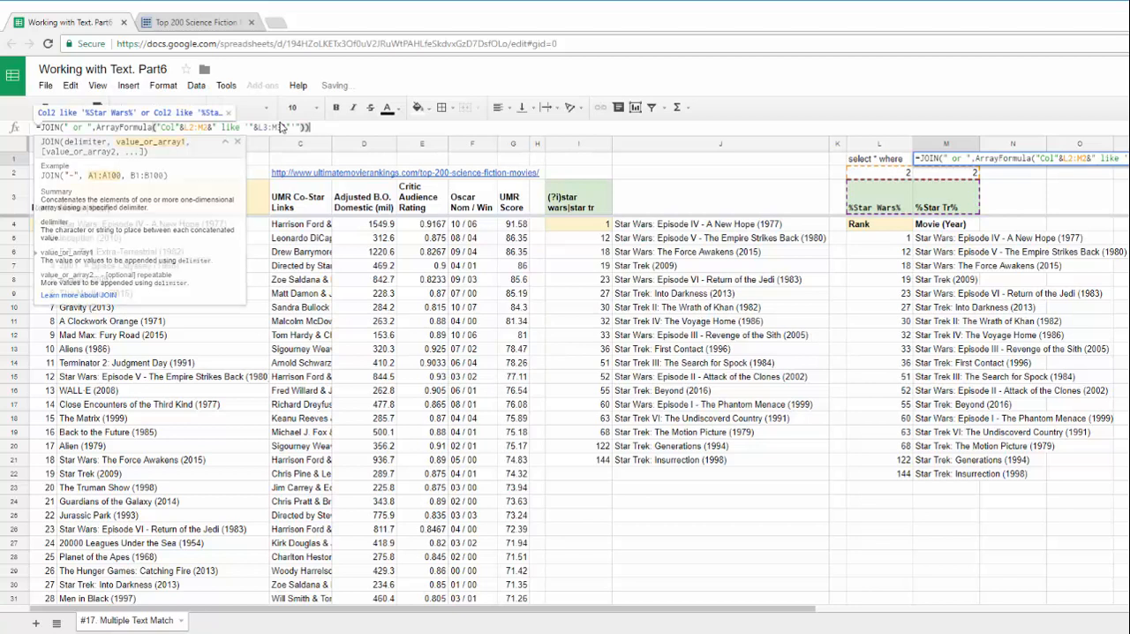
{"action": "key", "text": "Return"}
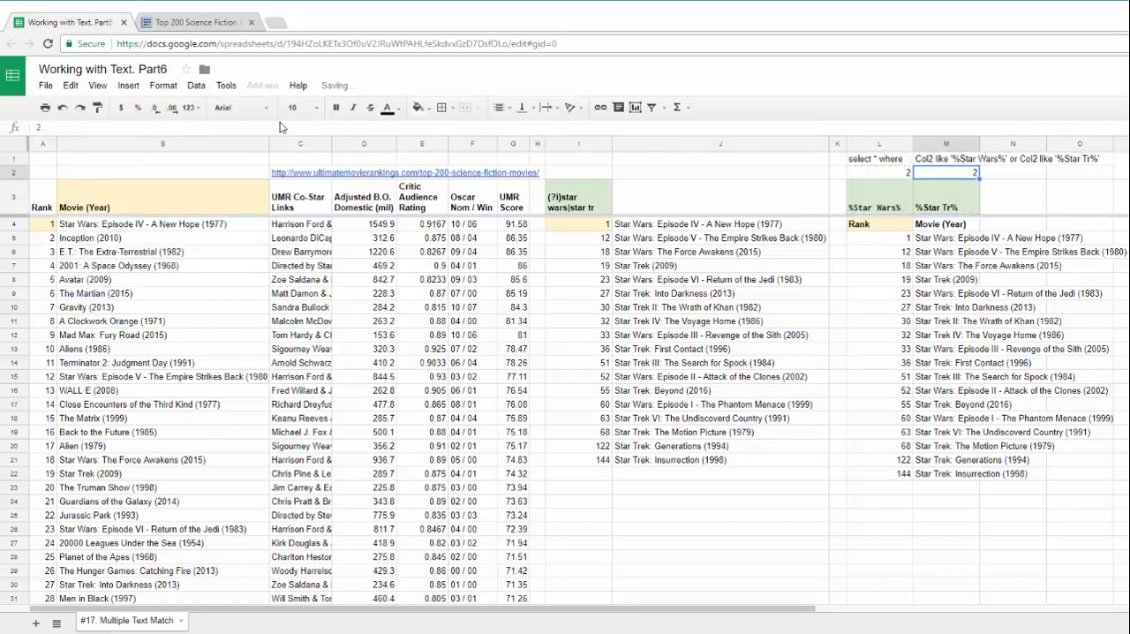
Cut the JOIN expression out of M1 and leave the cell empty
{"action": "left_click", "coordinate": [935, 161]}
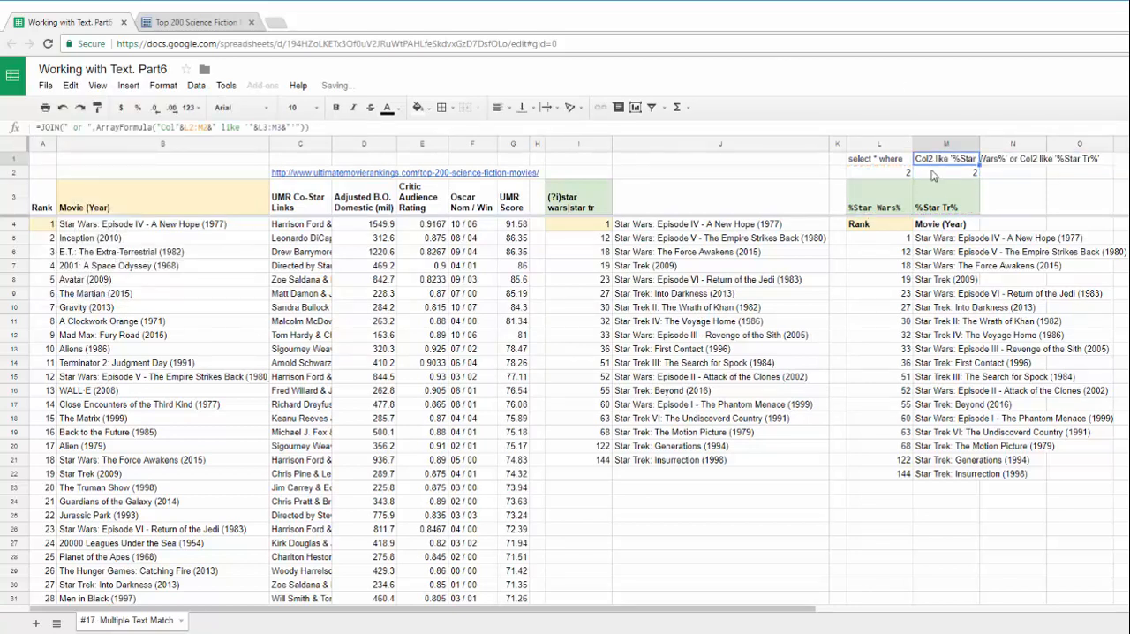
{"action": "left_click_drag", "start_coordinate": [309, 127], "coordinate": [41, 128]}
{"action": "key", "text": "BackSpace"}
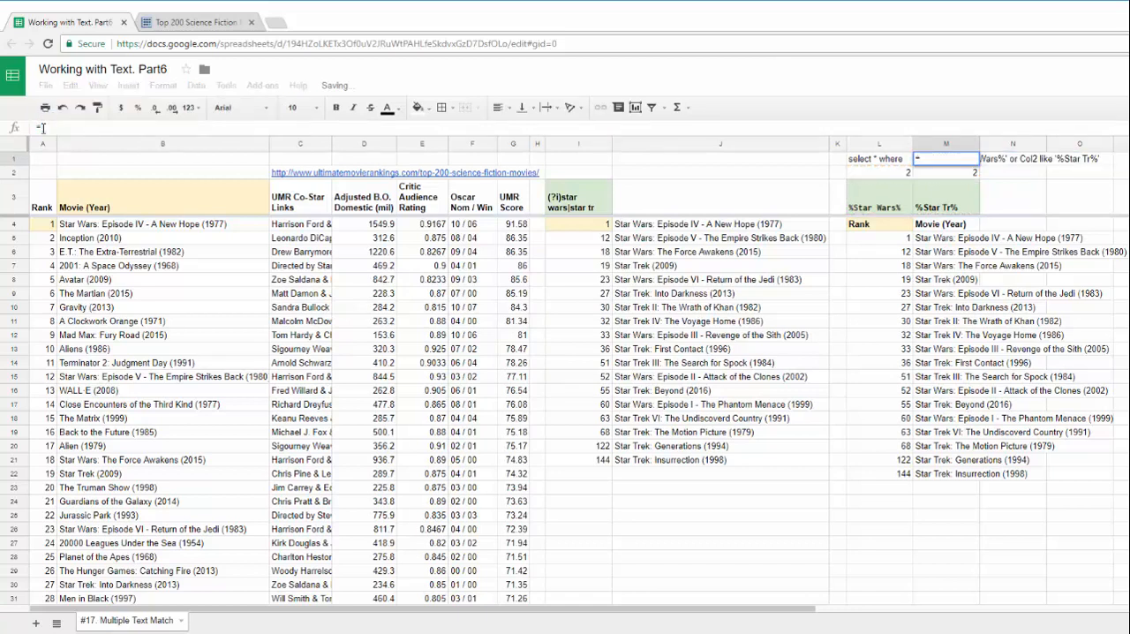
{"action": "key", "text": "BackSpace"}
{"action": "key", "text": "Return"}
Append the cut JOIN expression to the "select * where " formula in L1 with an & operator
{"action": "left_click", "coordinate": [870, 162]}
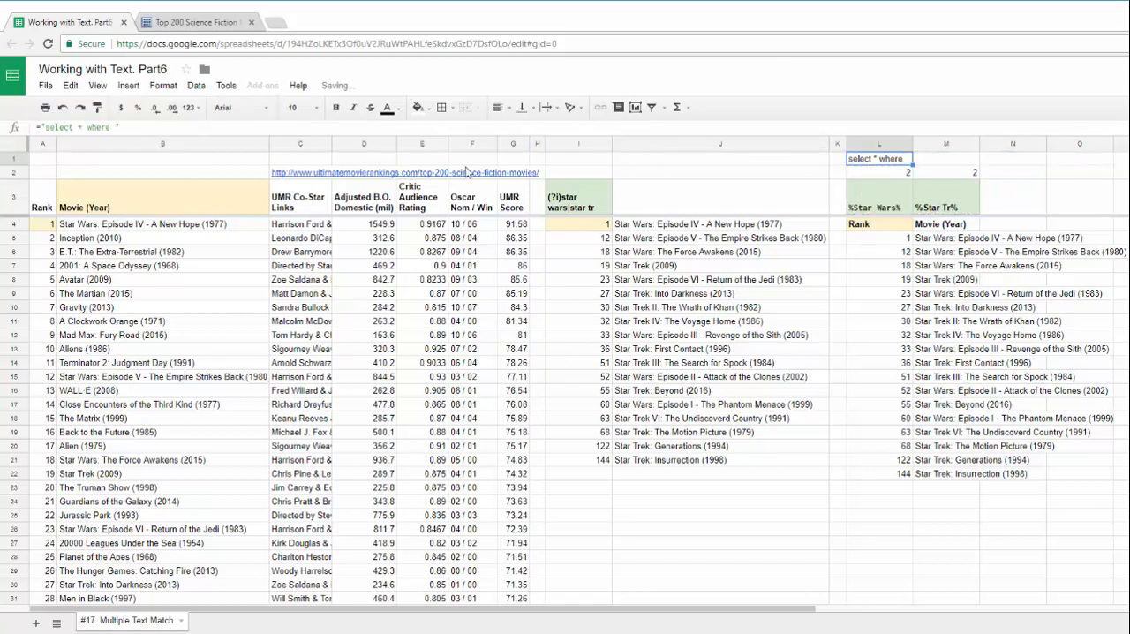
{"action": "left_click", "coordinate": [127, 127]}
{"action": "type", "text": "&"}
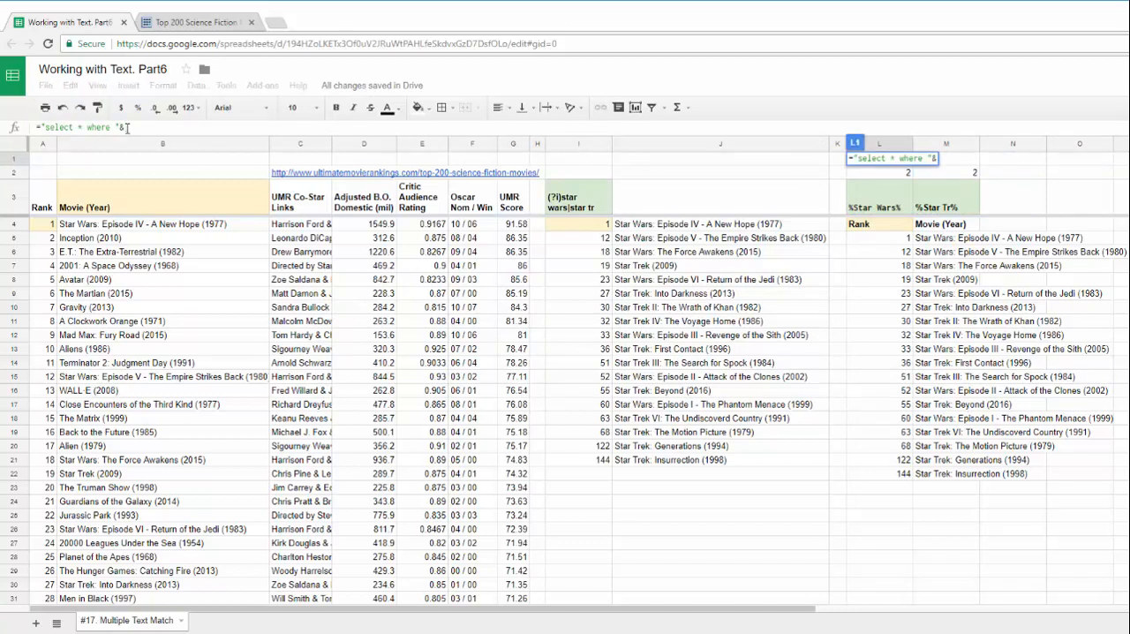
{"action": "key", "text": "ctrl+v"}
{"action": "key", "text": "Return"}
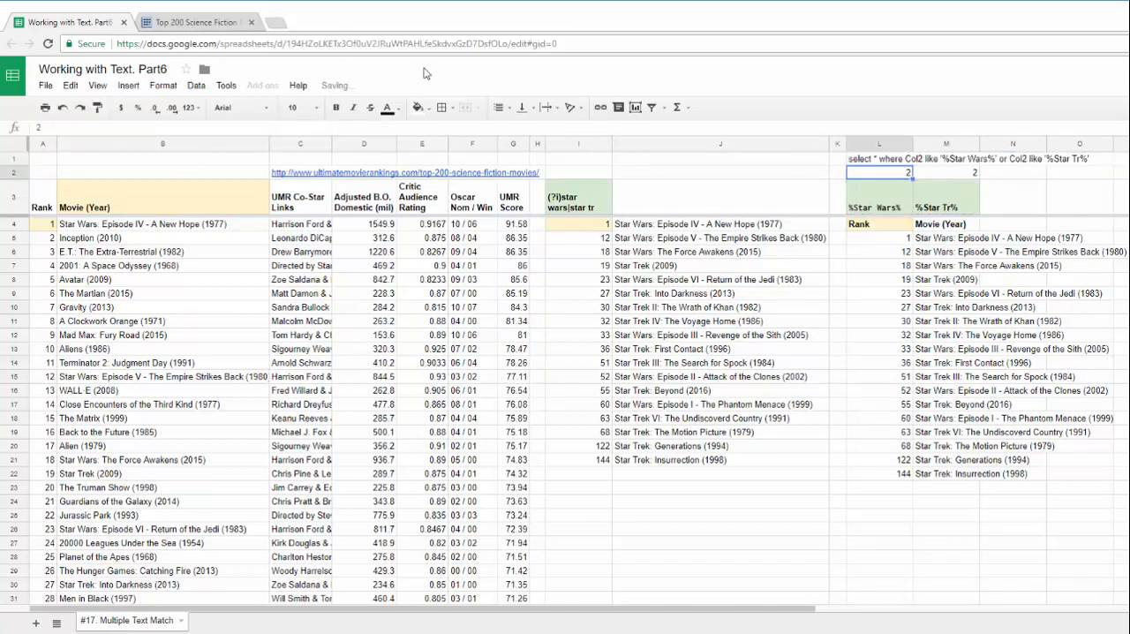
Give cell L1 with the full query string a light yellow fill
{"action": "left_click", "coordinate": [877, 158]}
{"action": "left_click", "coordinate": [425, 109]}
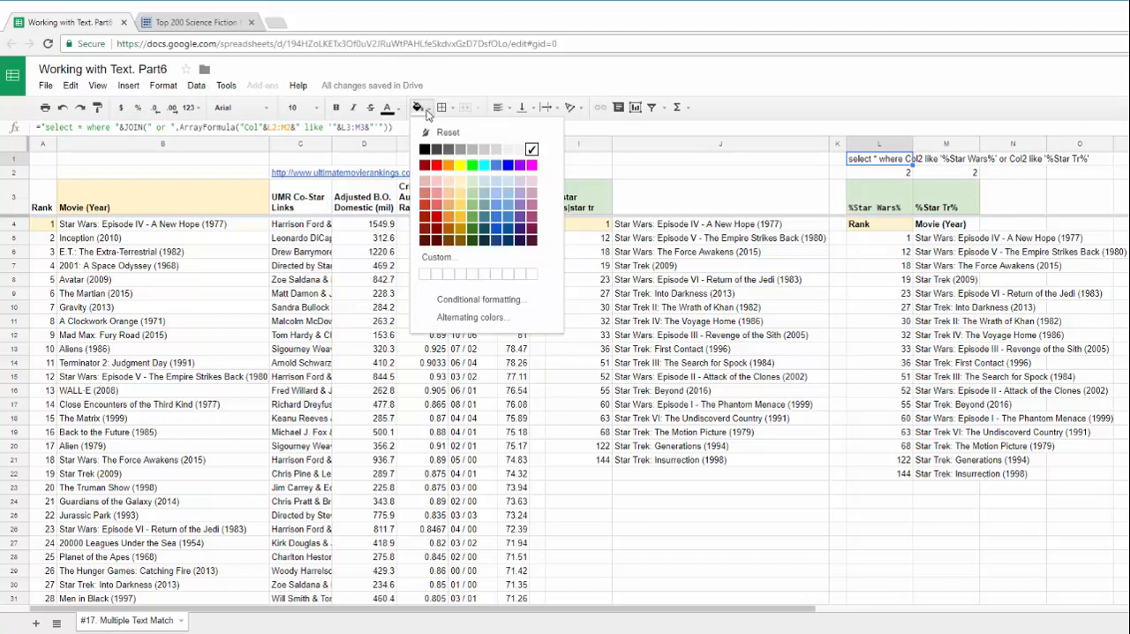
{"action": "left_click", "coordinate": [468, 182]}
{"action": "left_click", "coordinate": [878, 256]}
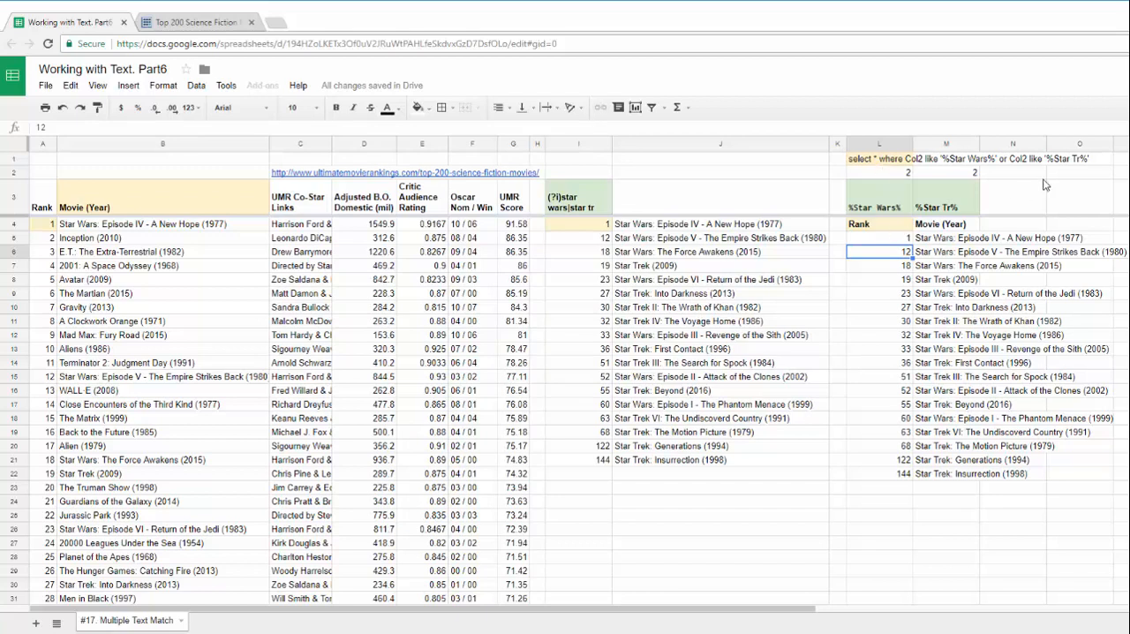
Replace the query text in the L4 formula to get =QUERY({A3:B},L1), and fit column M's width to its contents
{"action": "left_click", "coordinate": [876, 226]}
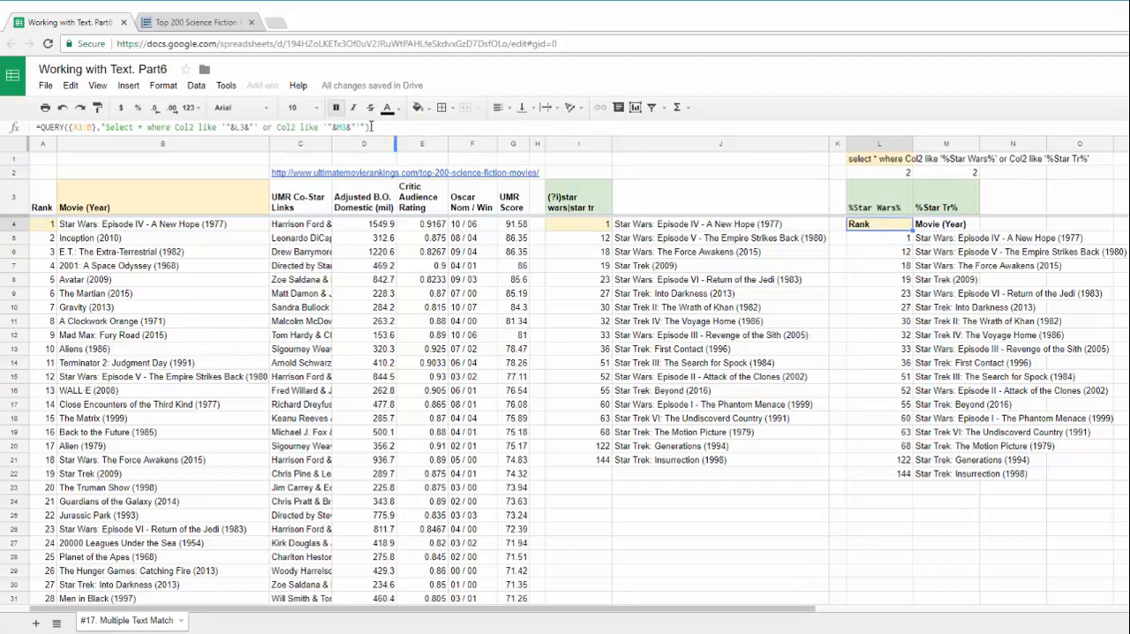
{"action": "left_click", "coordinate": [360, 126]}
{"action": "left_click_drag", "start_coordinate": [365, 126], "coordinate": [108, 127]}
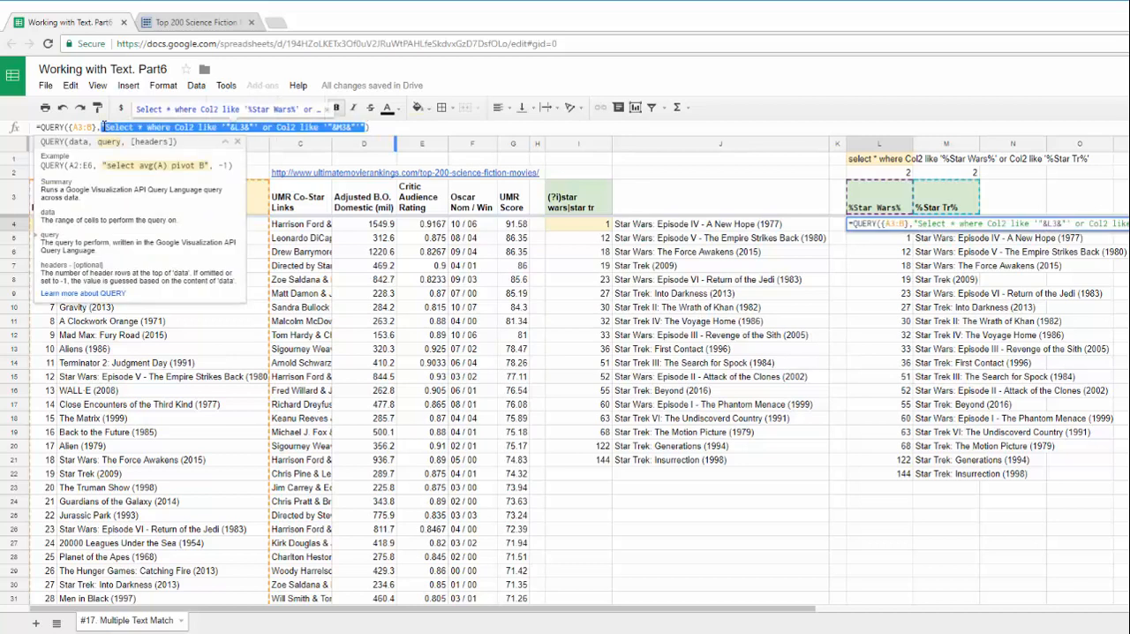
{"action": "left_click", "coordinate": [862, 164]}
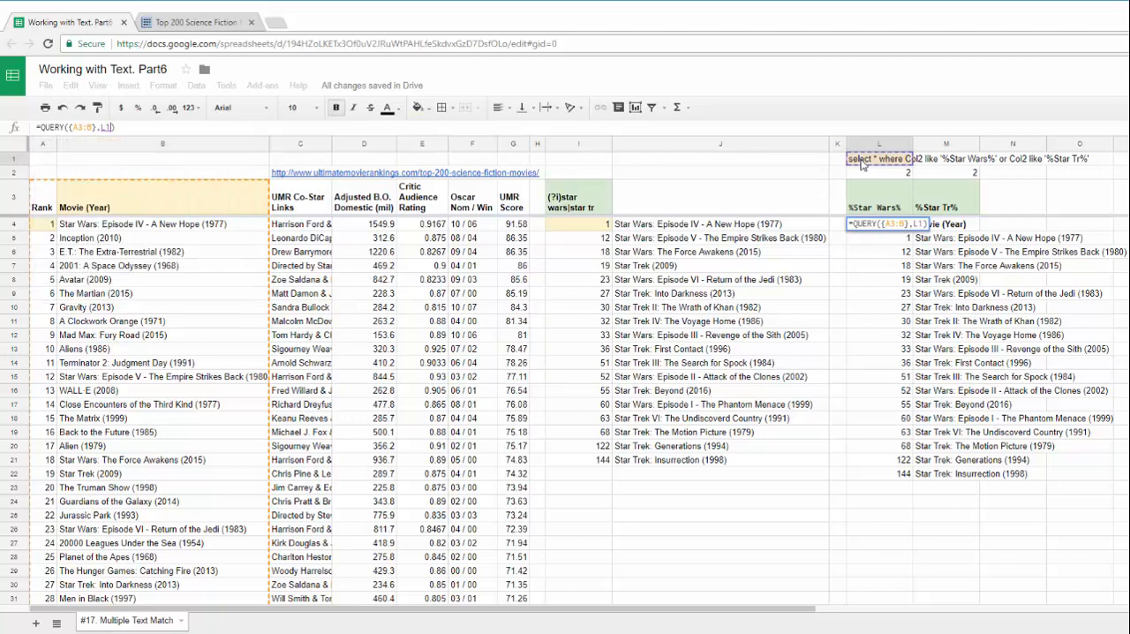
{"action": "key", "text": "Return"}
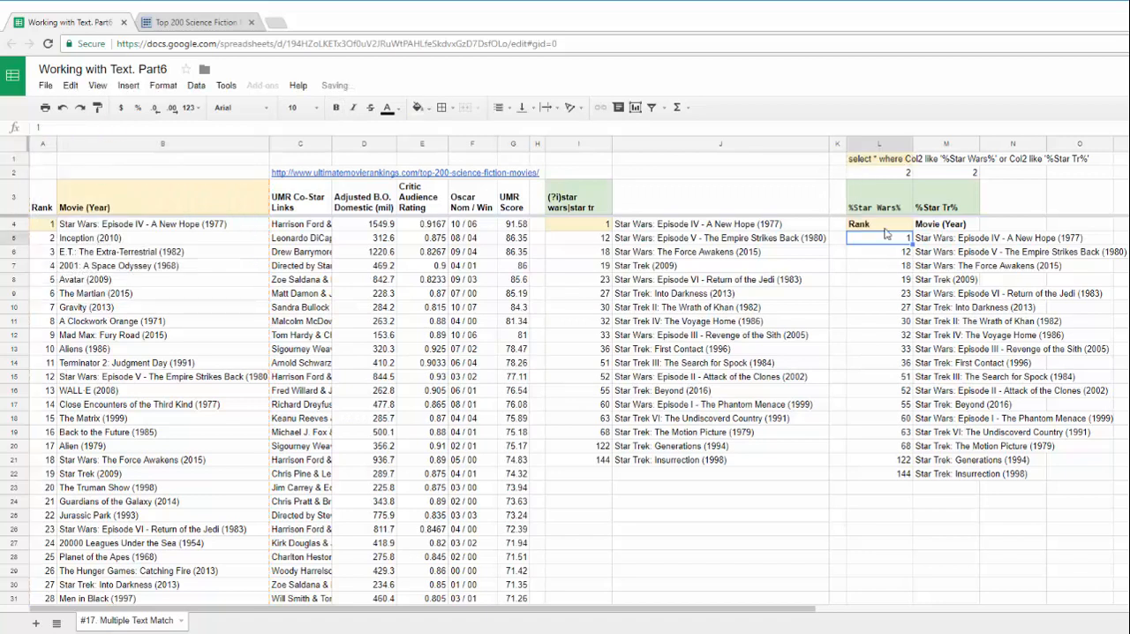
{"action": "left_click", "coordinate": [882, 227]}
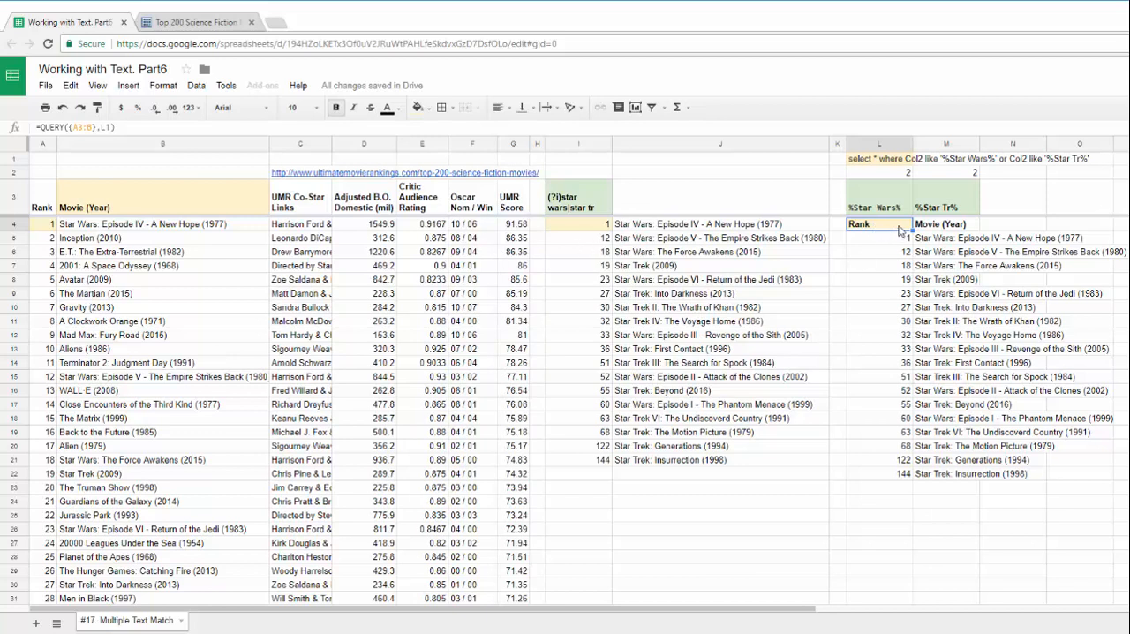
{"action": "double_click", "coordinate": [976, 143]}
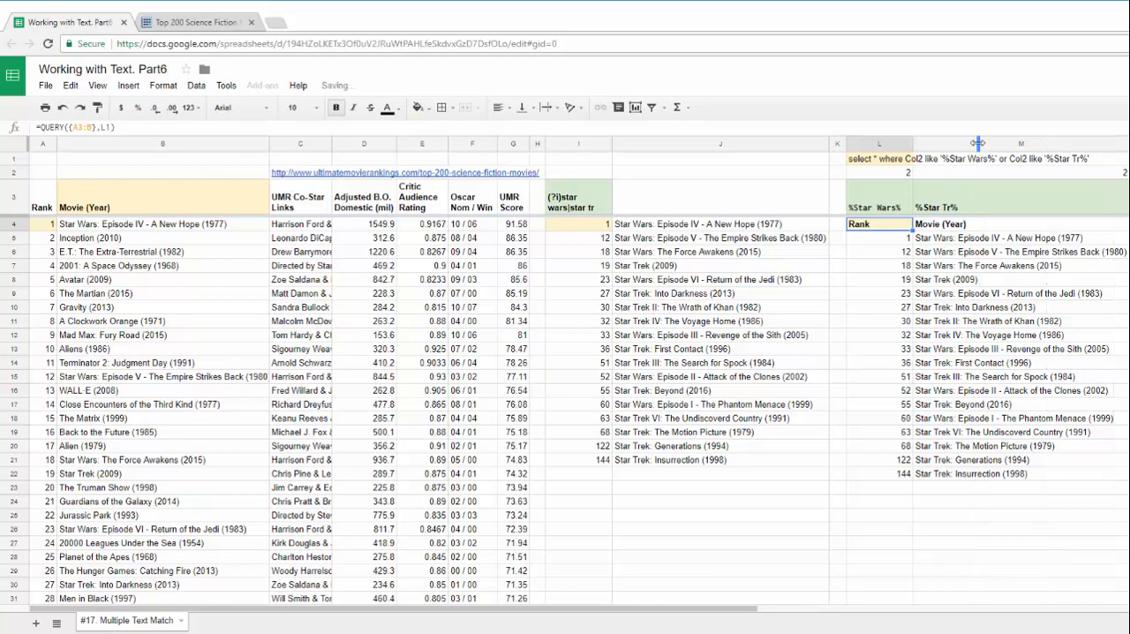
Review the query criterion in L3, the FILTER/REGEXMATCH formula in I4 and its search pattern in I3
{"action": "left_click", "coordinate": [886, 211]}
{"action": "left_click", "coordinate": [43, 127]}
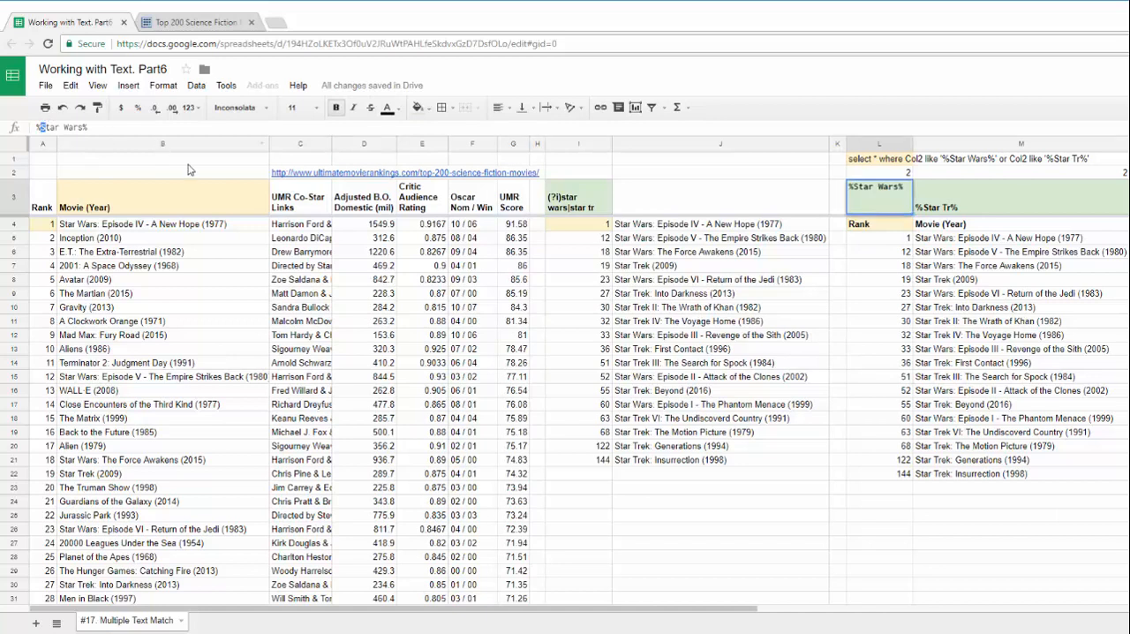
{"action": "key", "text": "Tab"}
{"action": "left_click", "coordinate": [581, 231]}
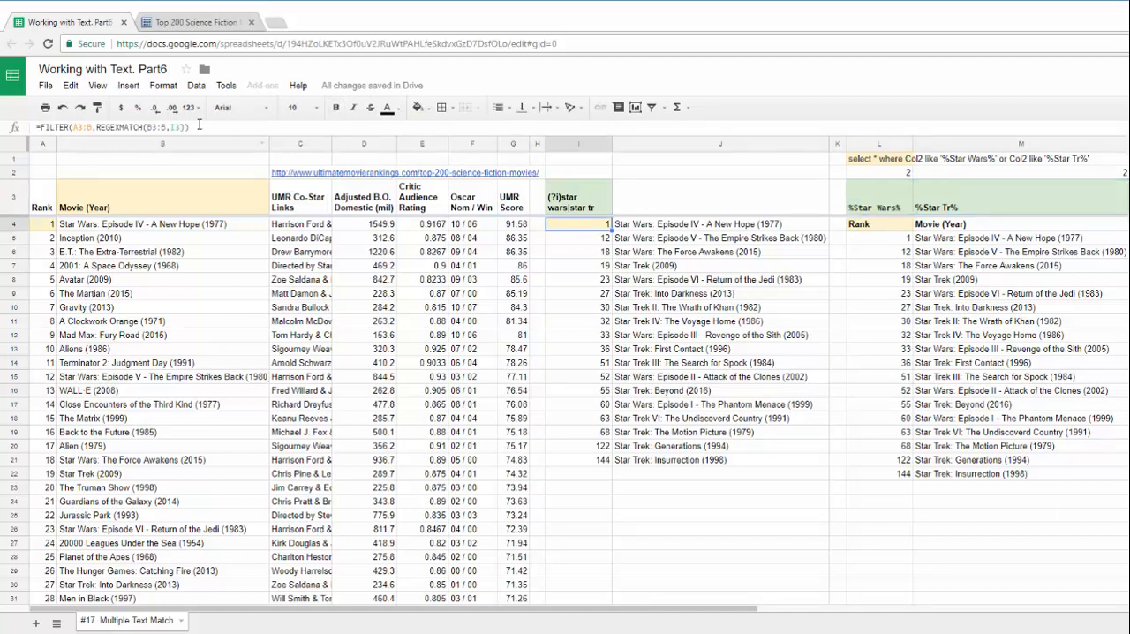
{"action": "key", "text": "Return"}
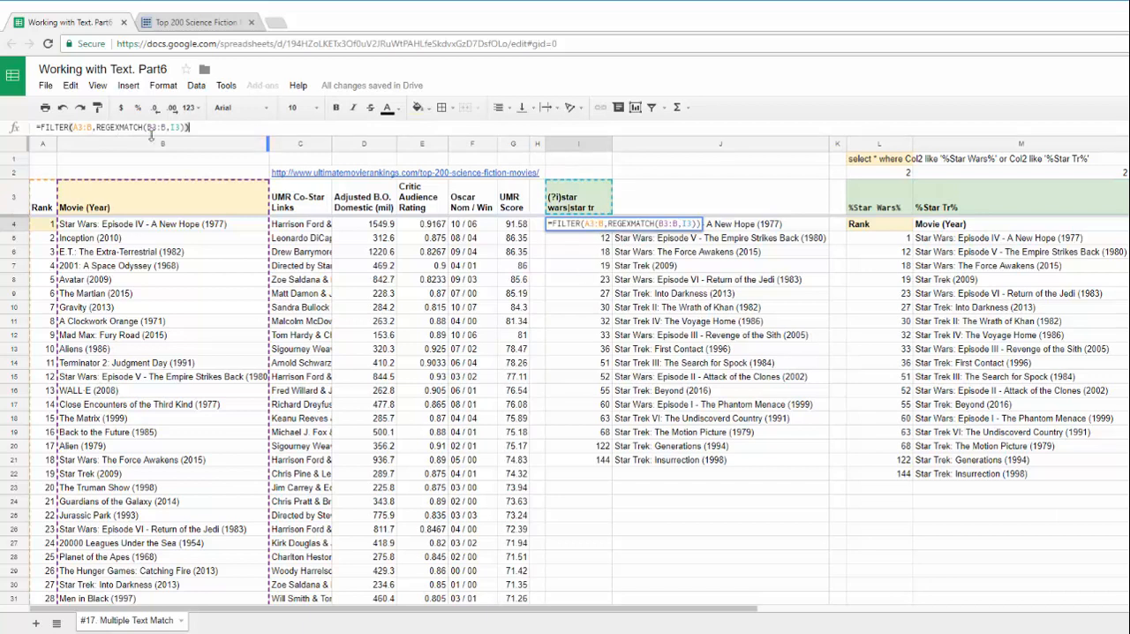
{"action": "key", "text": "Tab"}
{"action": "left_click", "coordinate": [589, 210]}
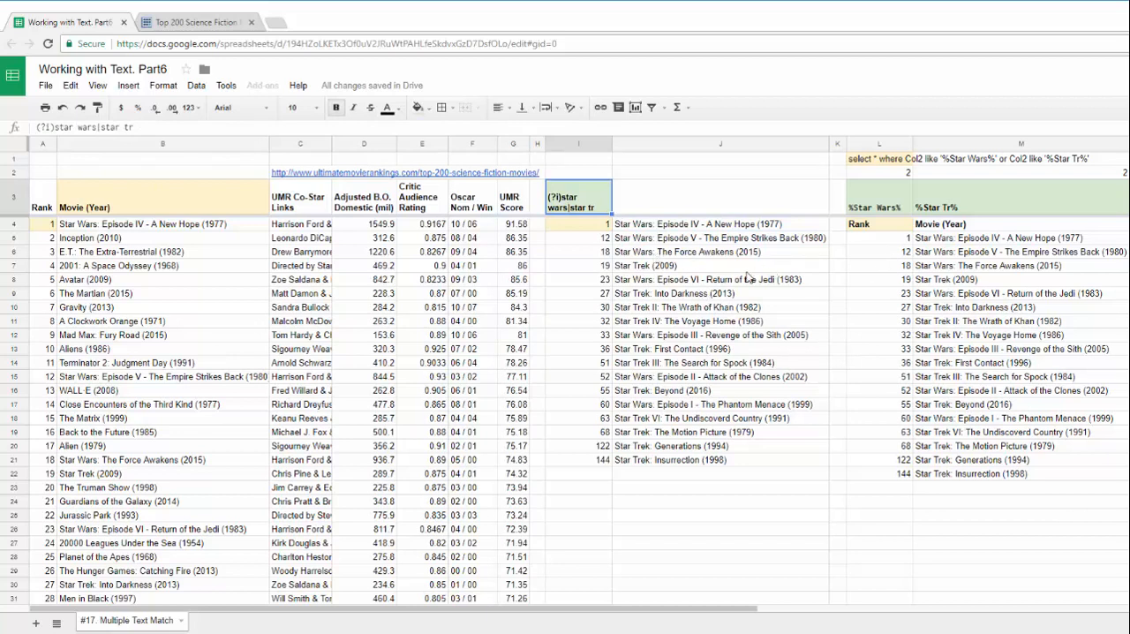
{"action": "scroll", "coordinate": [731, 293], "scroll_direction": "down", "scroll_amount": 2}
{"action": "scroll", "coordinate": [731, 293], "scroll_direction": "up", "scroll_amount": 2}
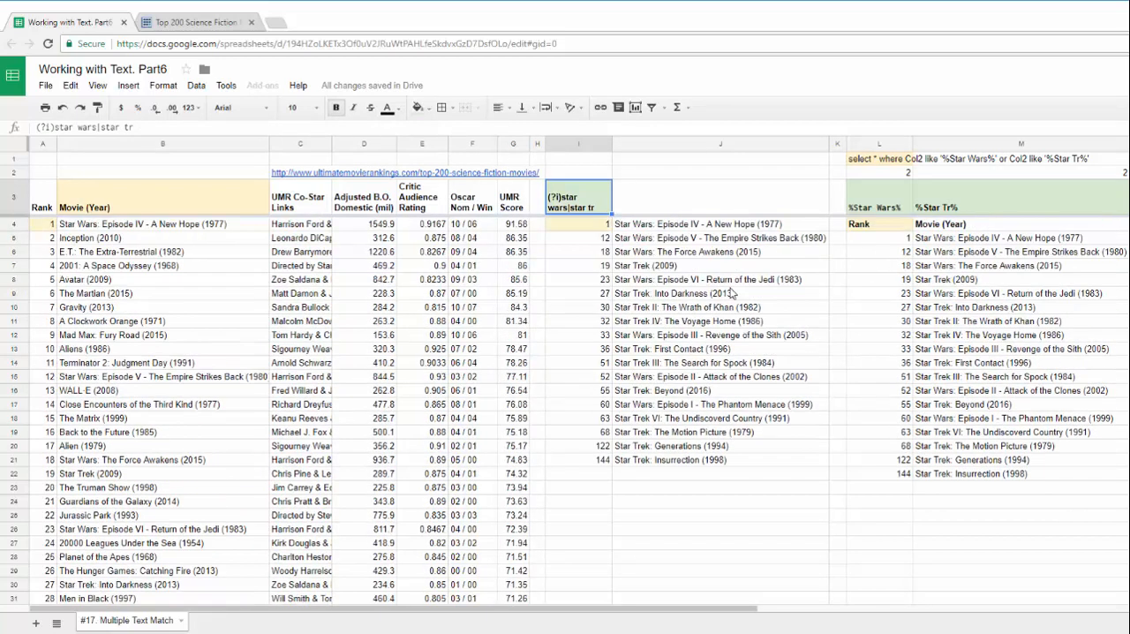
{"action": "left_click", "coordinate": [870, 205]}
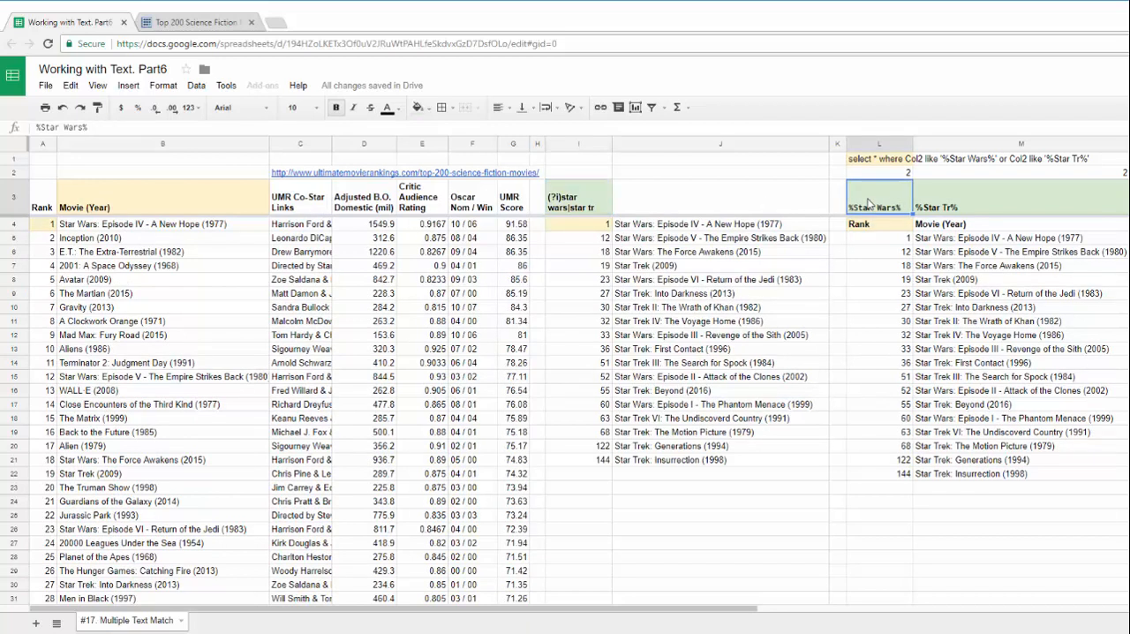